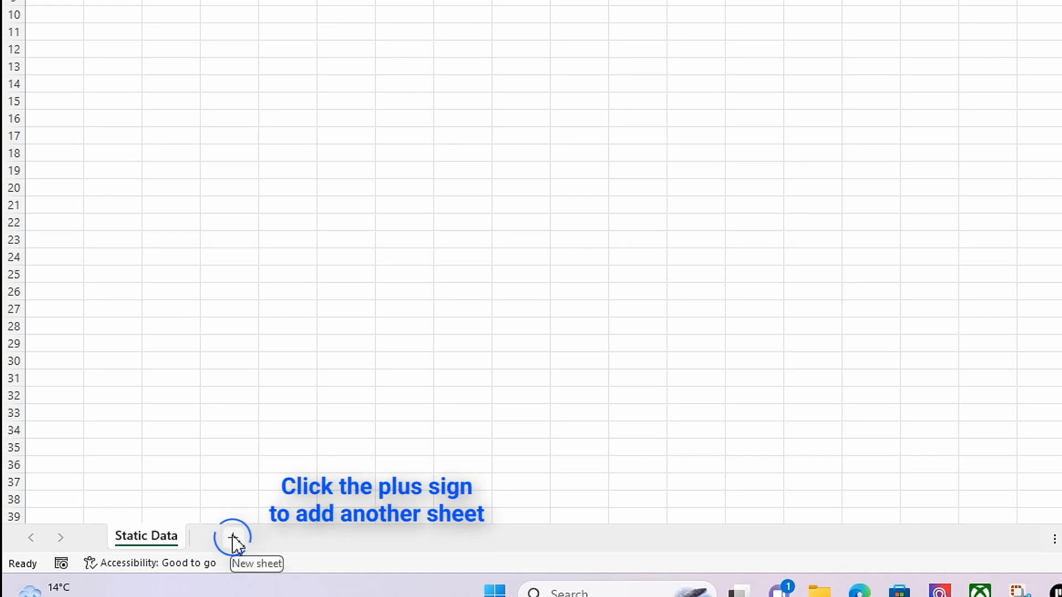
Add a new worksheet after Static Data and rename it Team
left_click(233, 540)
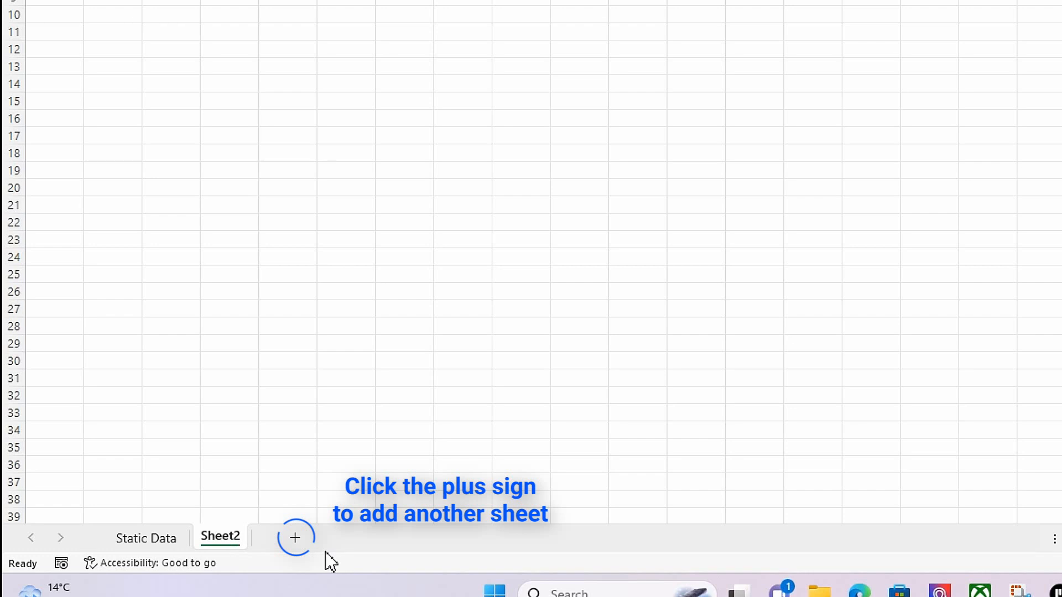
type("=")
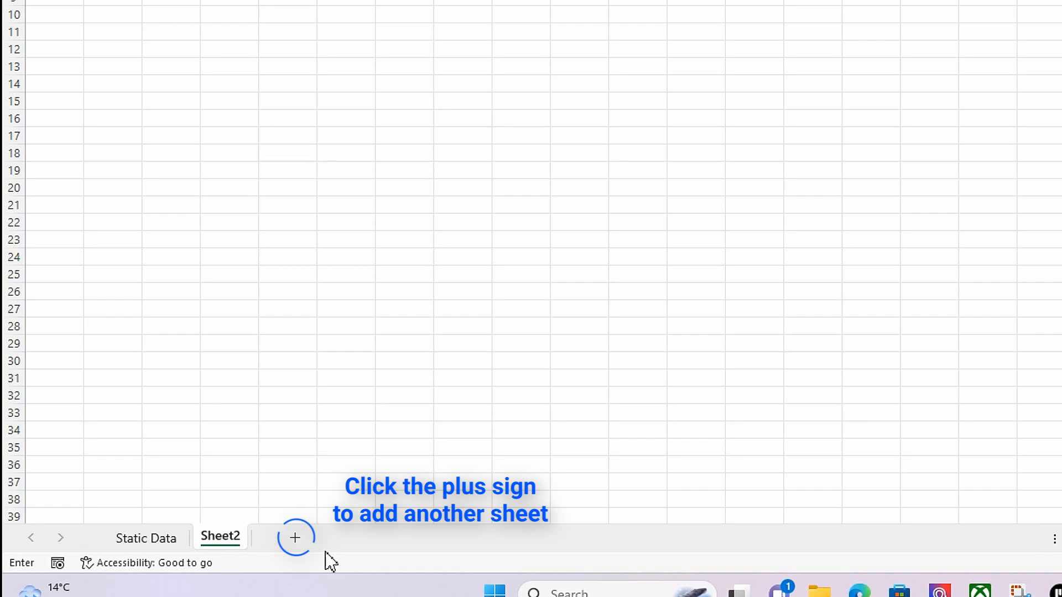
key("Escape")
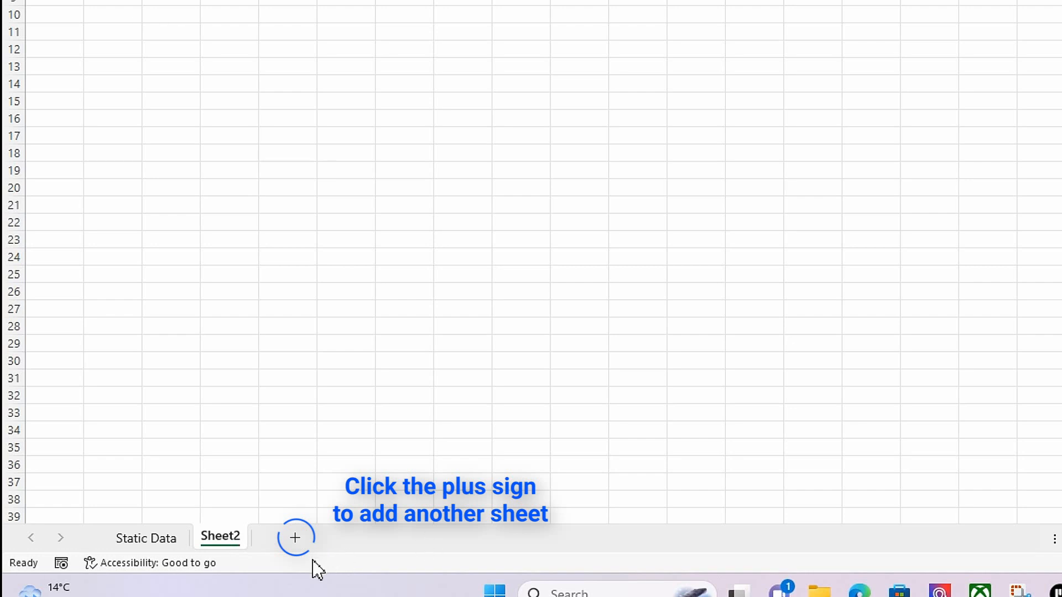
right_click(220, 539)
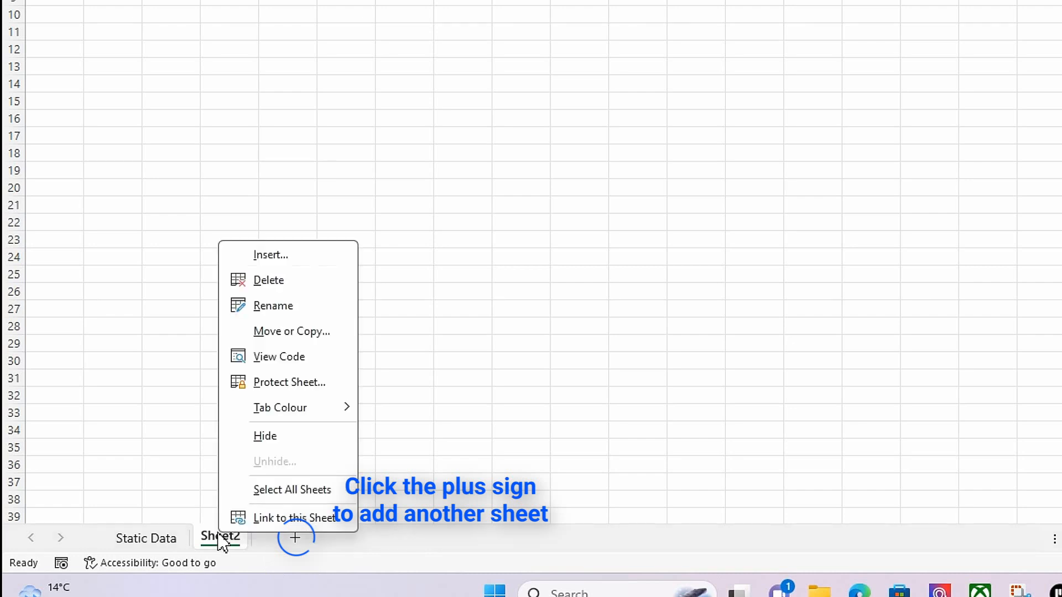
left_click(275, 310)
type("Team")
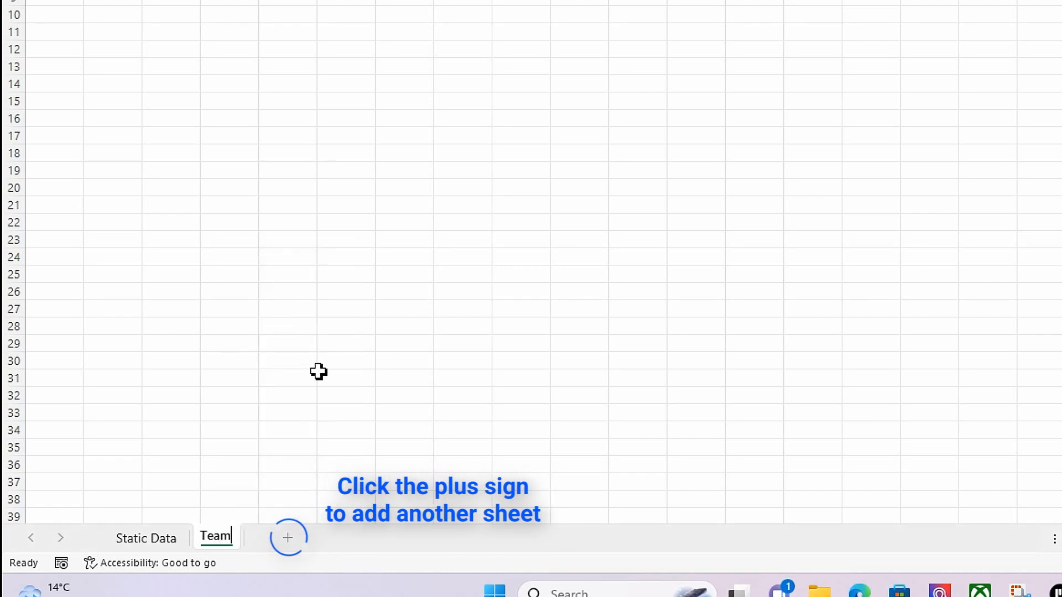
key("Return")
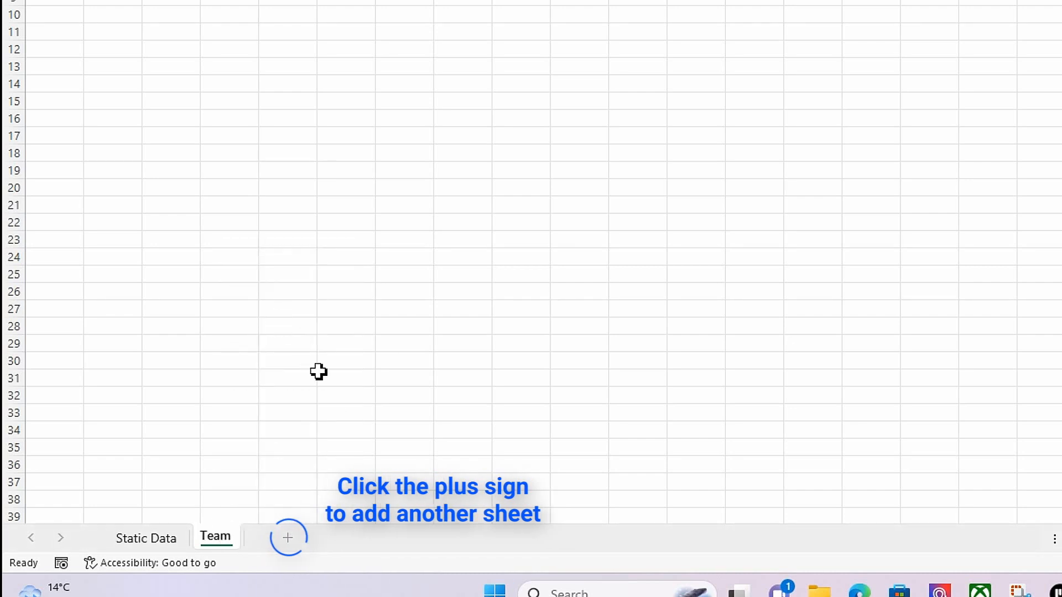
Add another worksheet after Team and rename it Rota Data
left_click(288, 538)
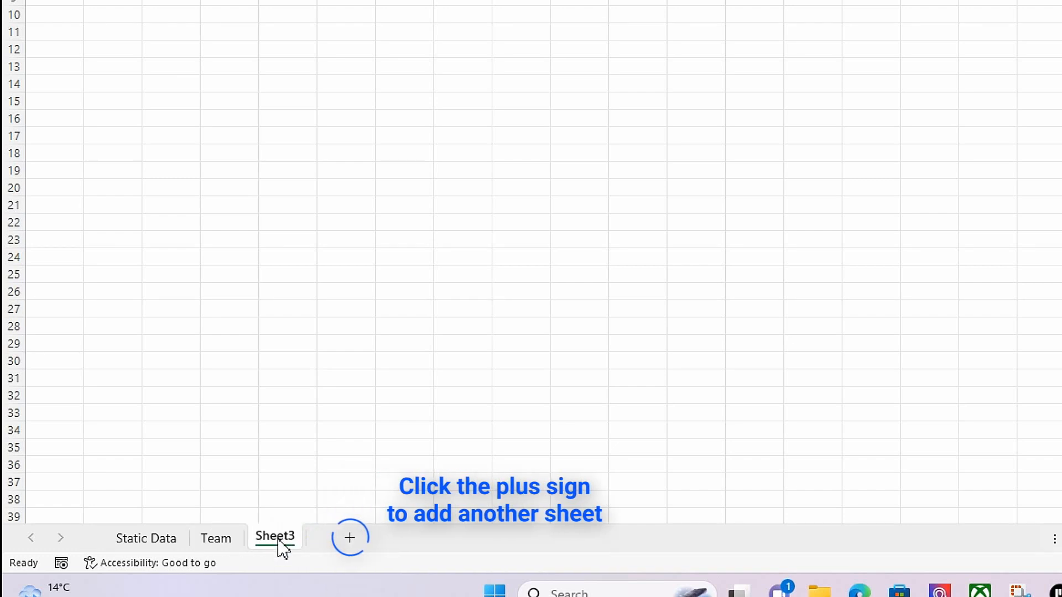
right_click(273, 543)
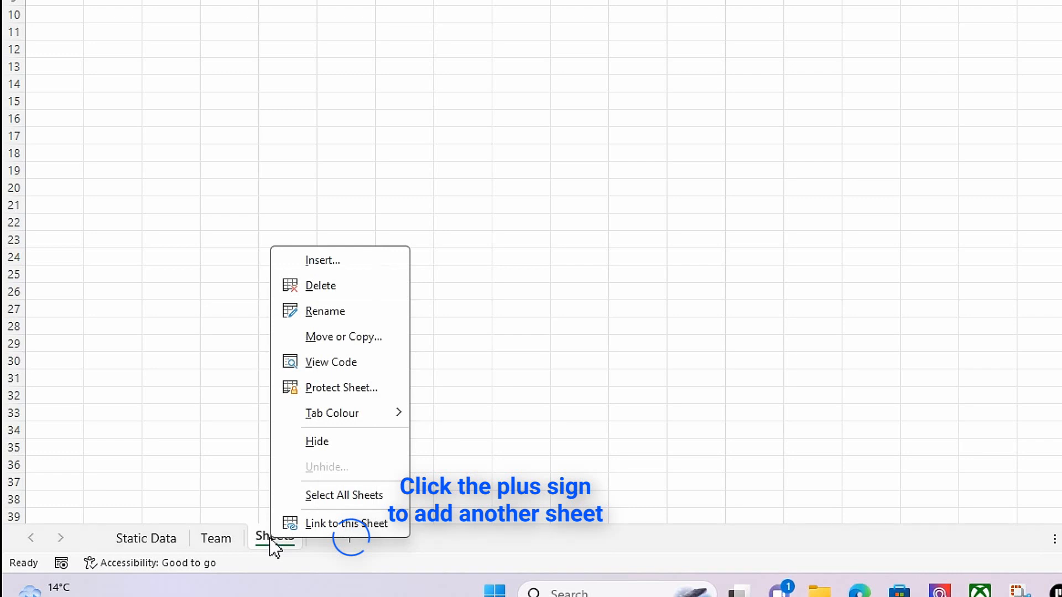
left_click(332, 320)
type("Rot")
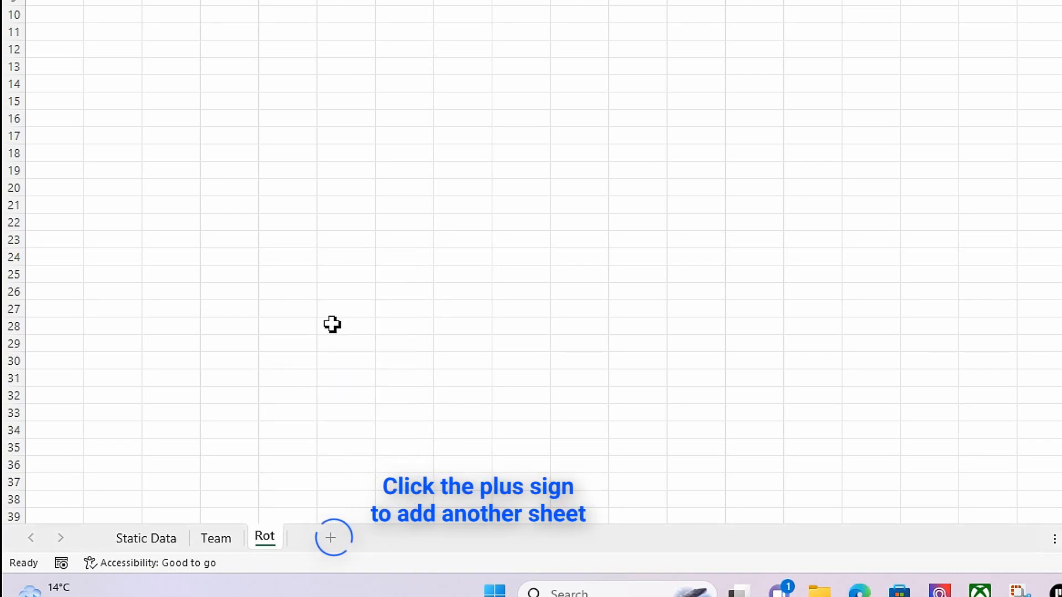
type("a Data")
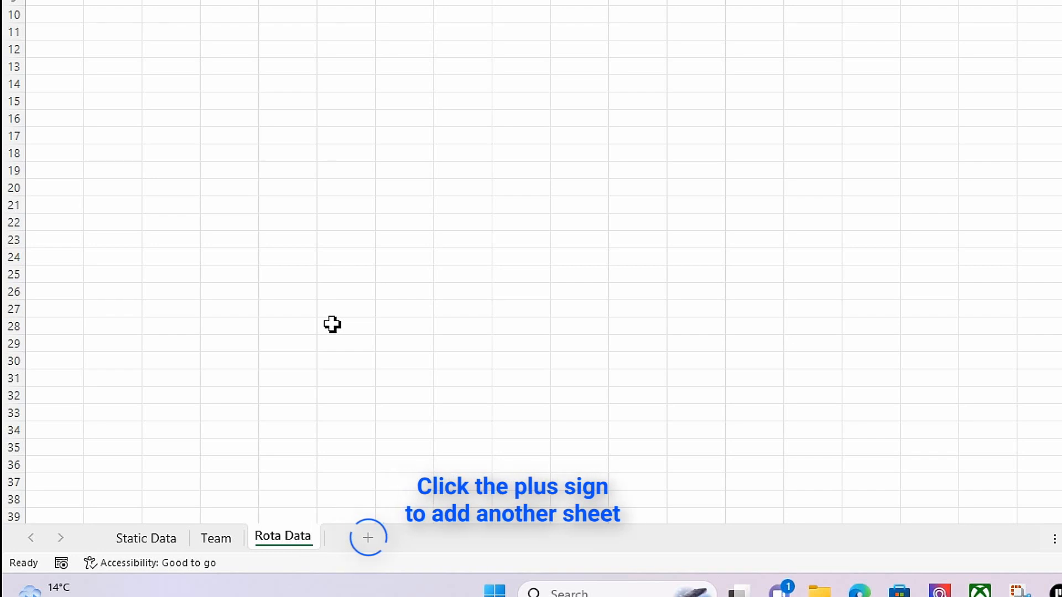
key("Return")
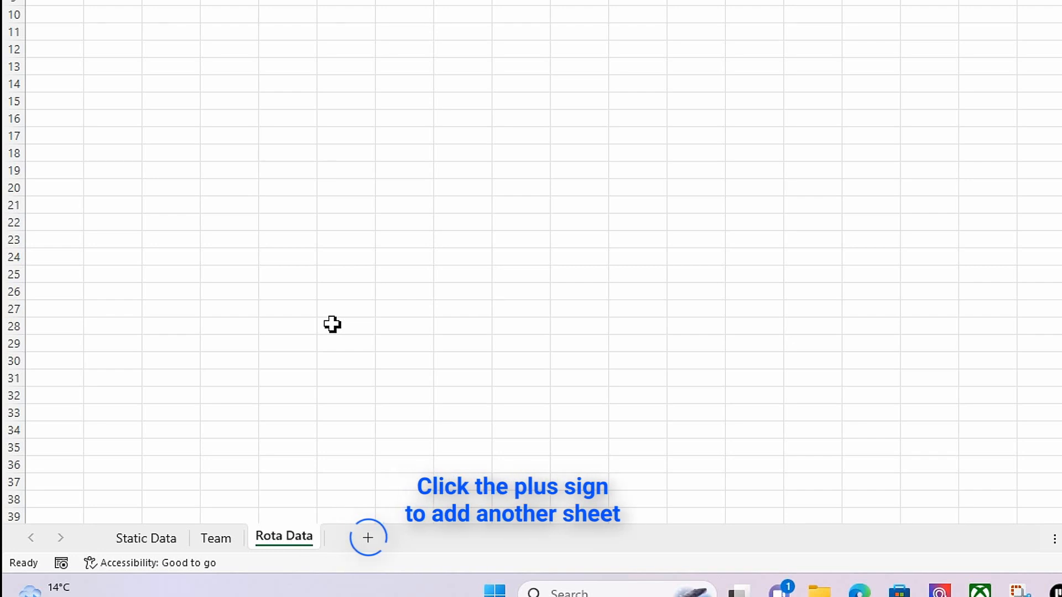
Add a worksheet after Rota Data and rename it 2 Week Rota
left_click(368, 539)
right_click(368, 541)
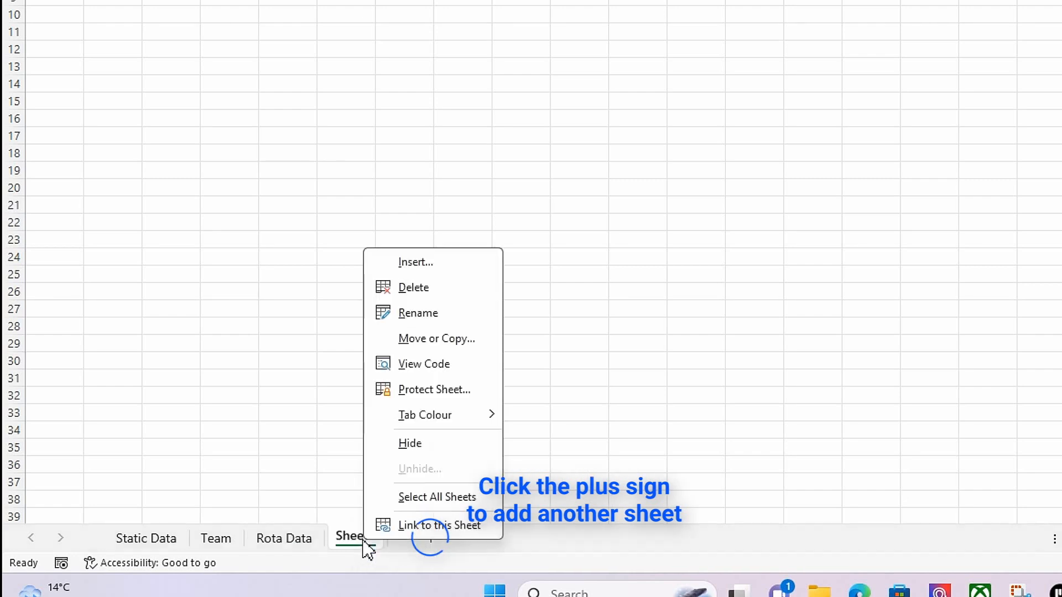
left_click(430, 316)
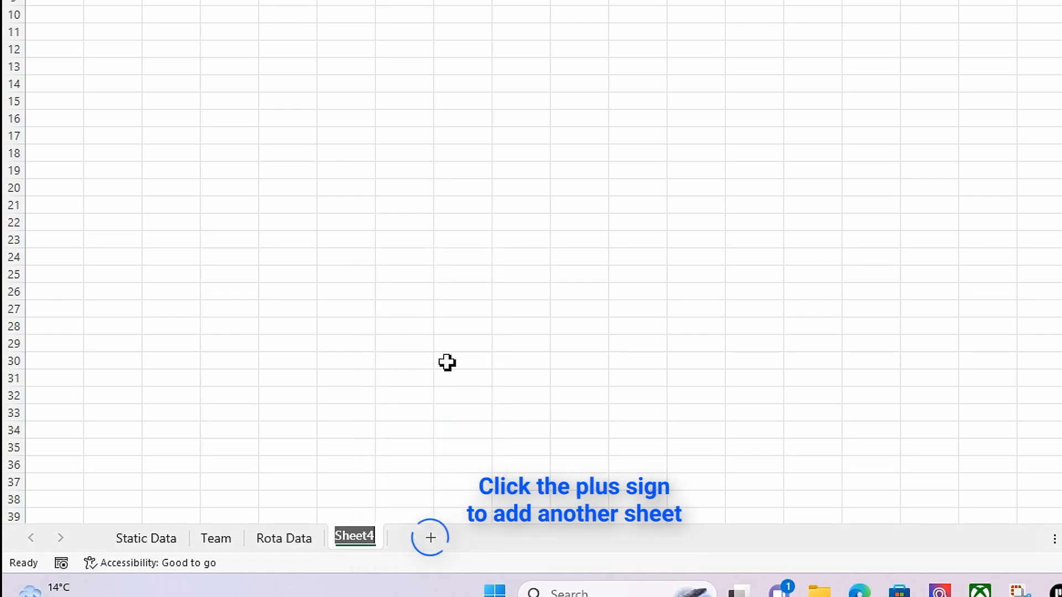
type("2")
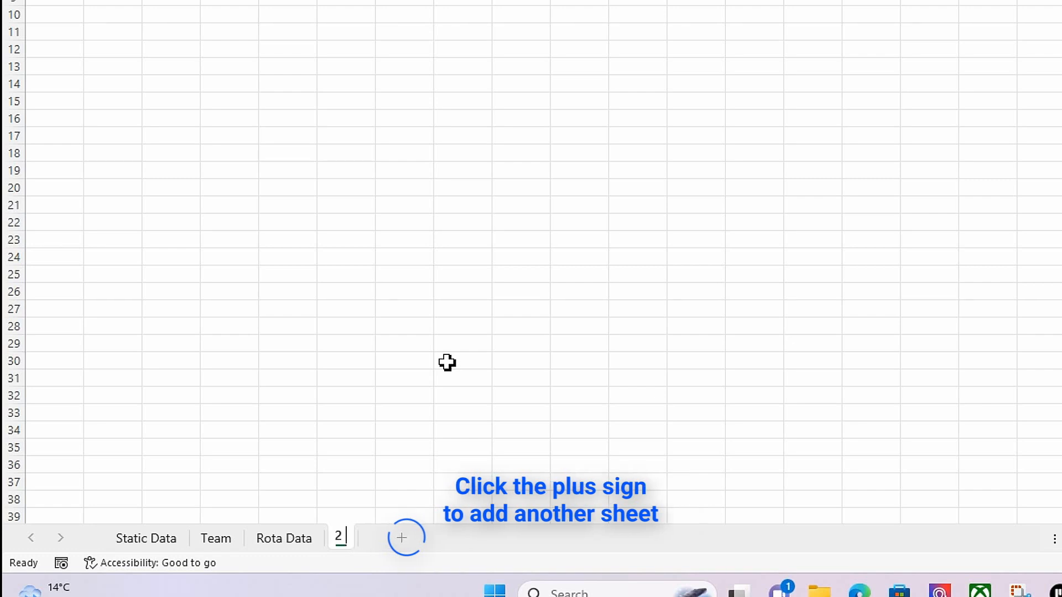
type(" Week Ro")
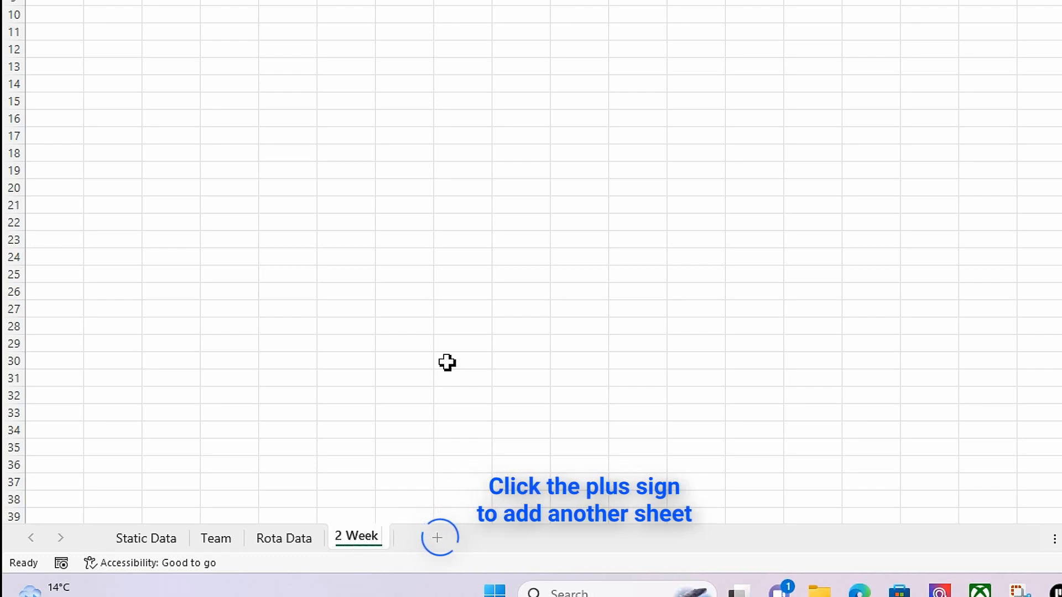
type("ta")
key("Return")
On the Static Data sheet, enter the label Start Date in A1 and widen column A to fit it
key("ctrl+Page_Up")
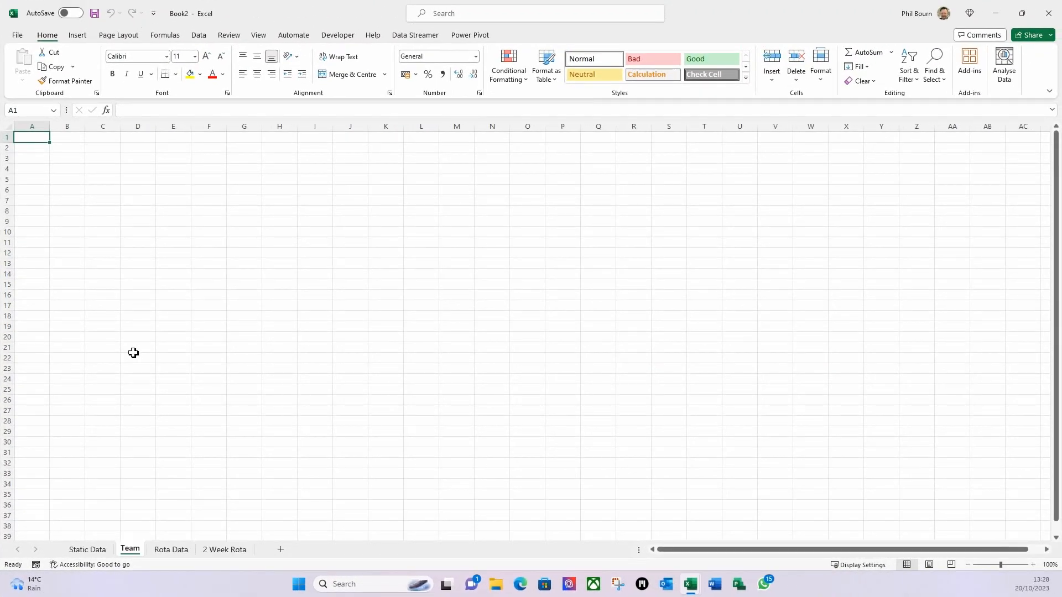
left_click(94, 553)
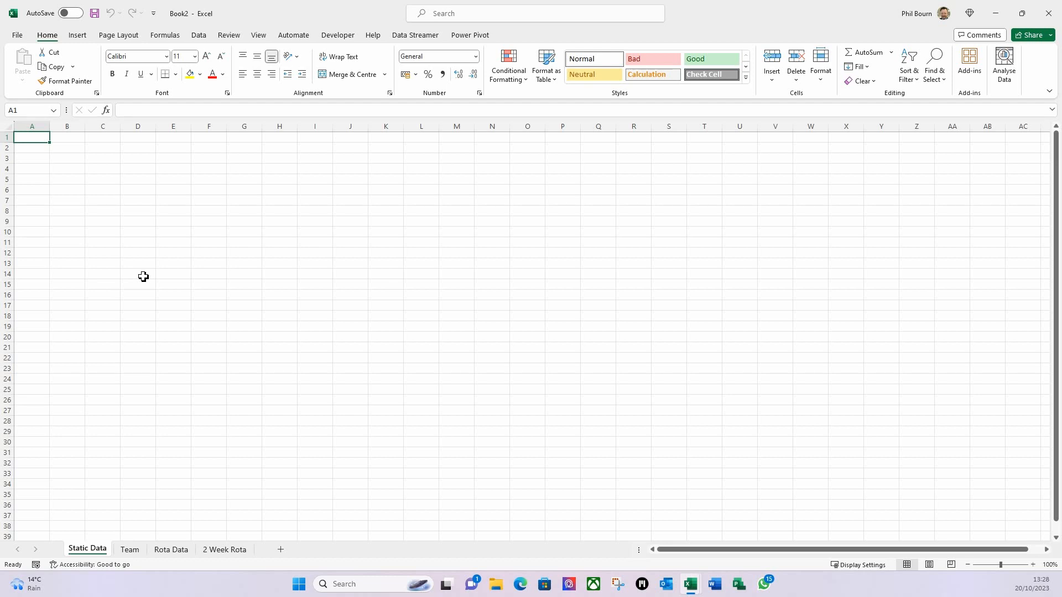
type("Start")
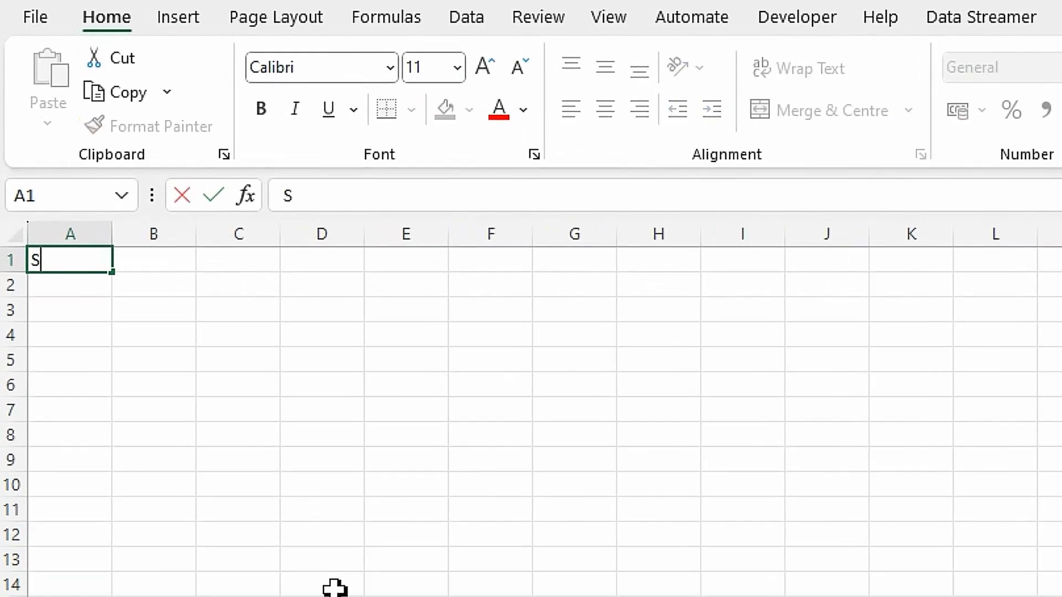
type(" Date")
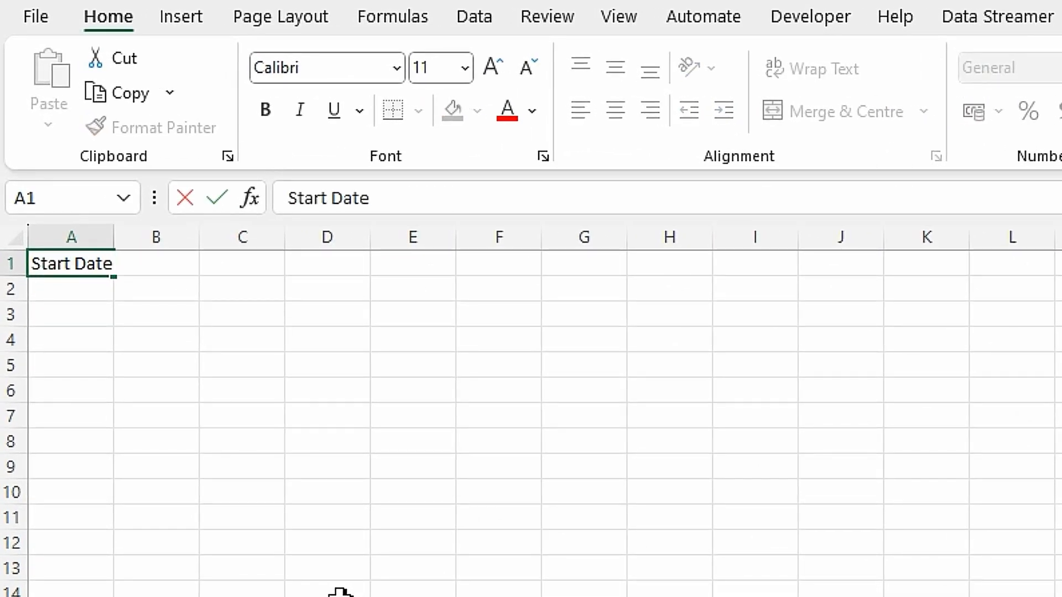
key("Tab")
left_click_drag(114, 236, 130, 237)
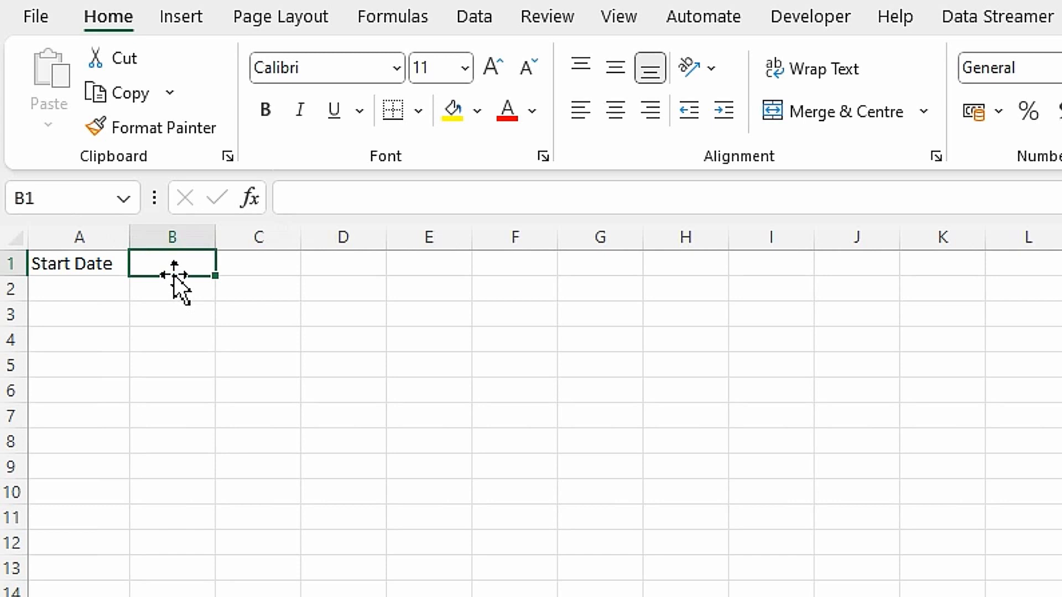
Format cell B1 as Short Date and enter the start date 23/10/2023 in it
left_click(63, 263)
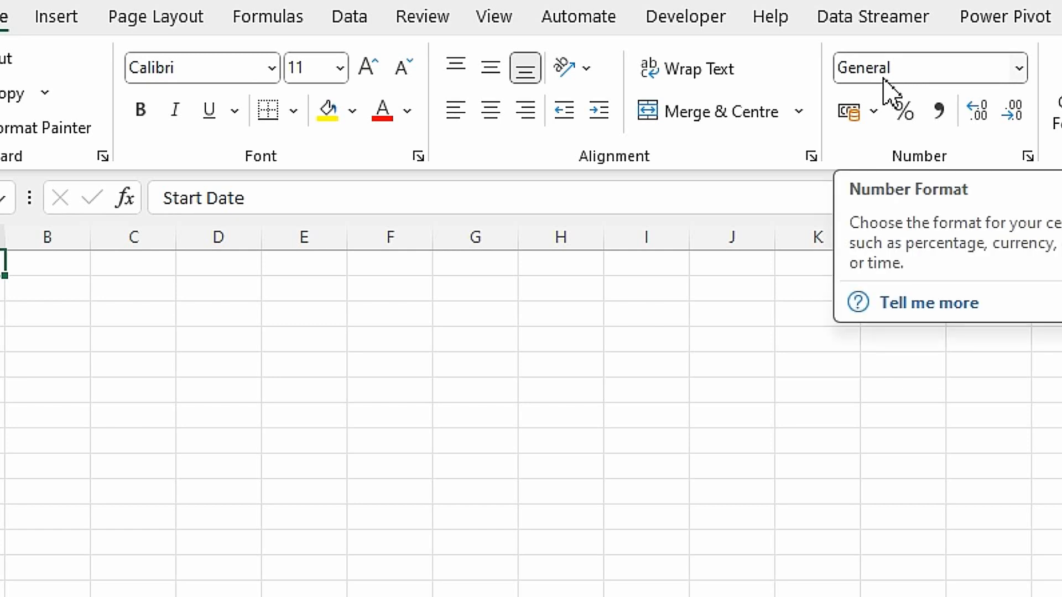
left_click(61, 267)
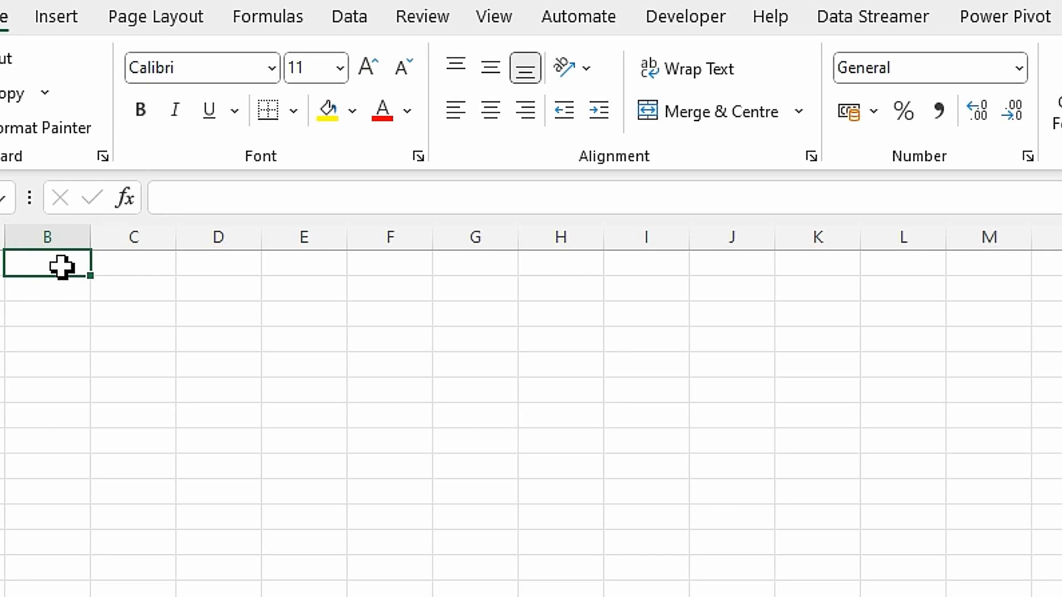
left_click(1019, 71)
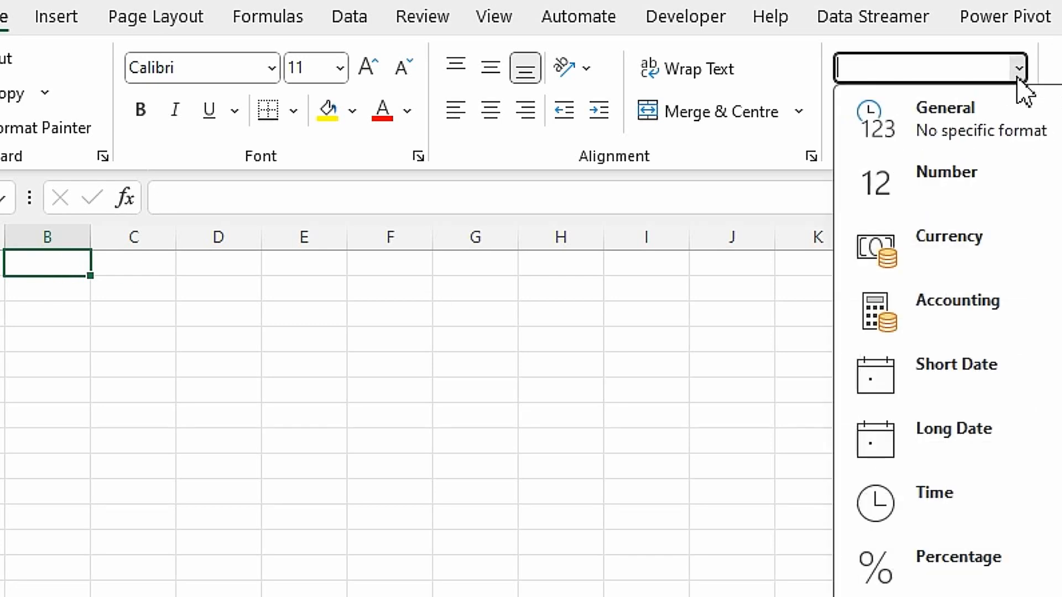
left_click(887, 383)
type("23/10")
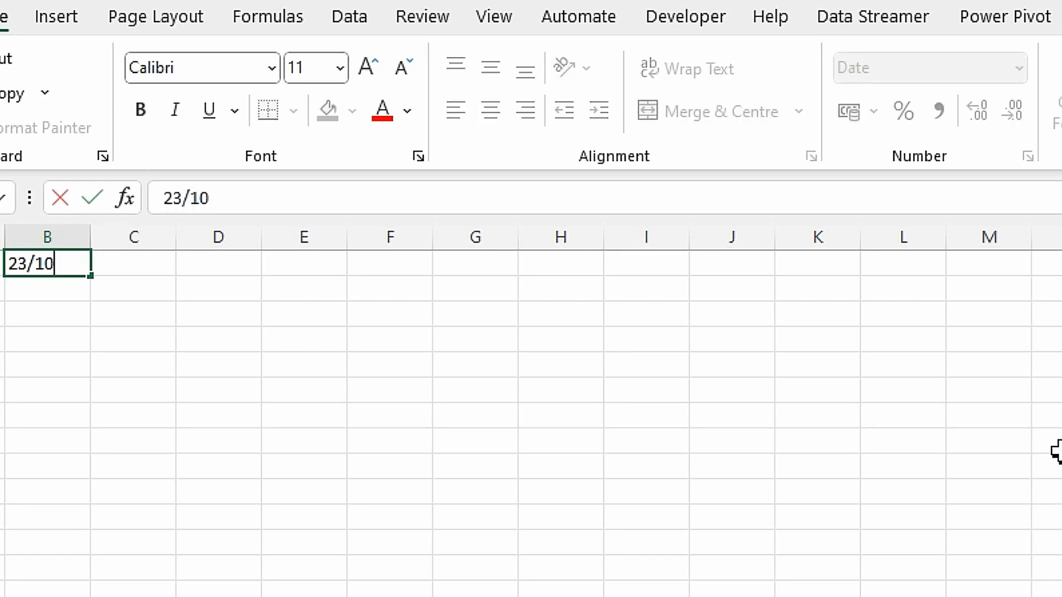
type("/2023")
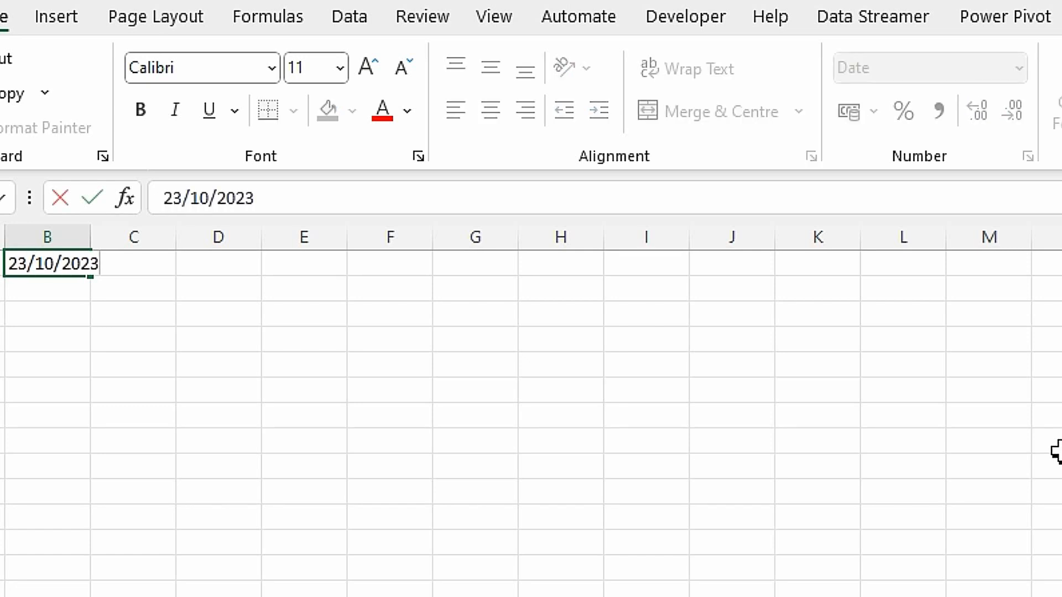
key("Tab")
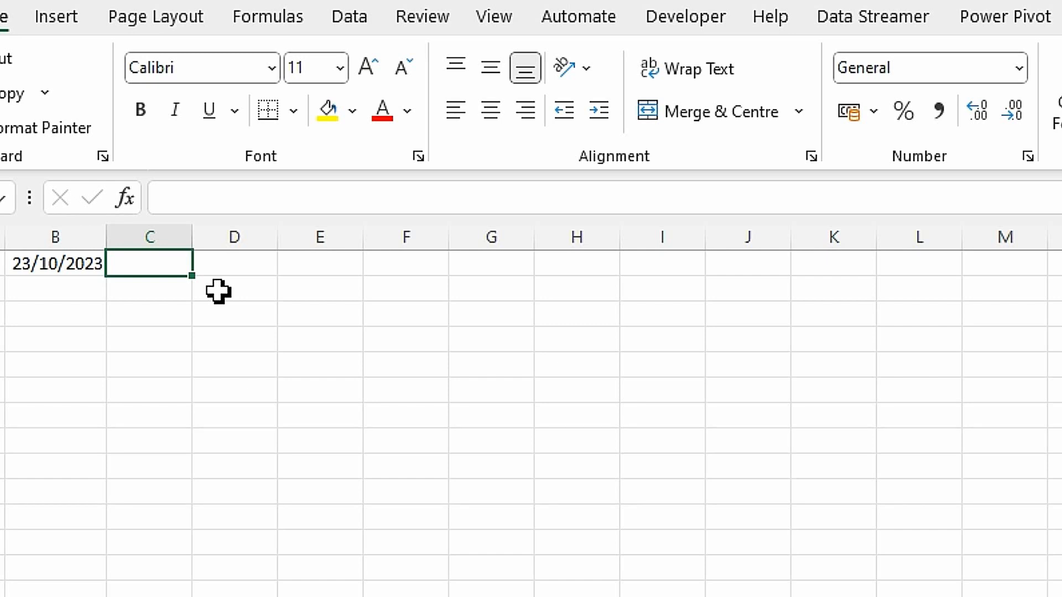
Enter the label Day in C1 and the formula =WEEKDAY(B1,3) in D1, numbering weekdays from Monday as 0
type("ay")
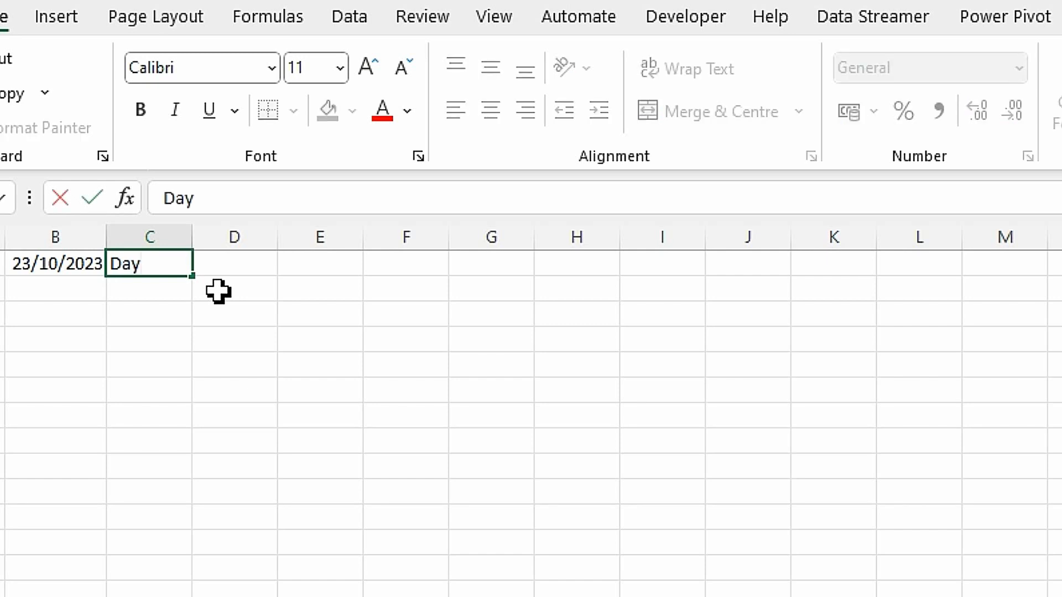
key("Tab")
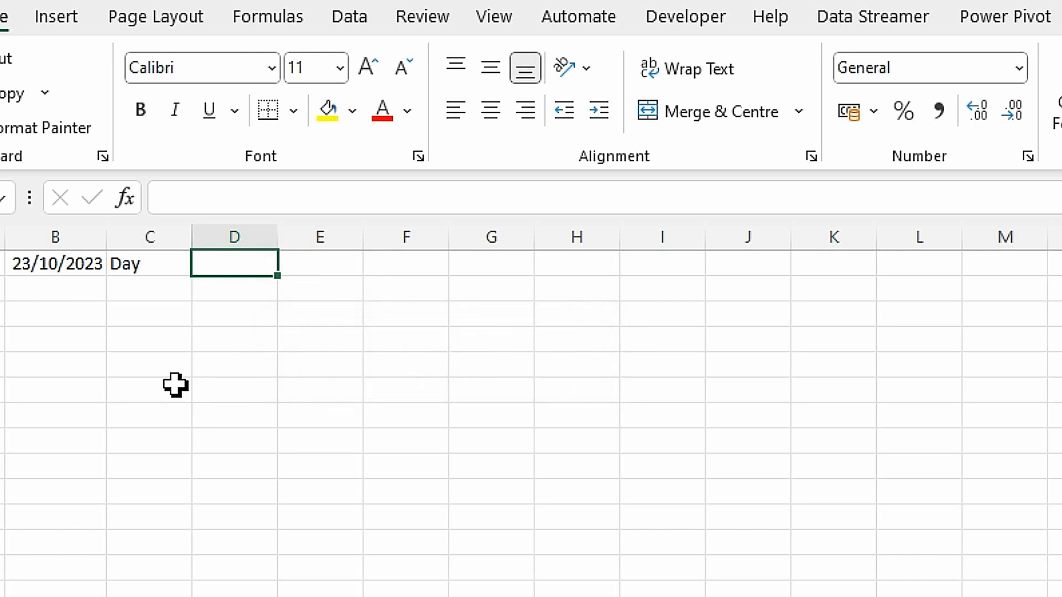
type("=wee")
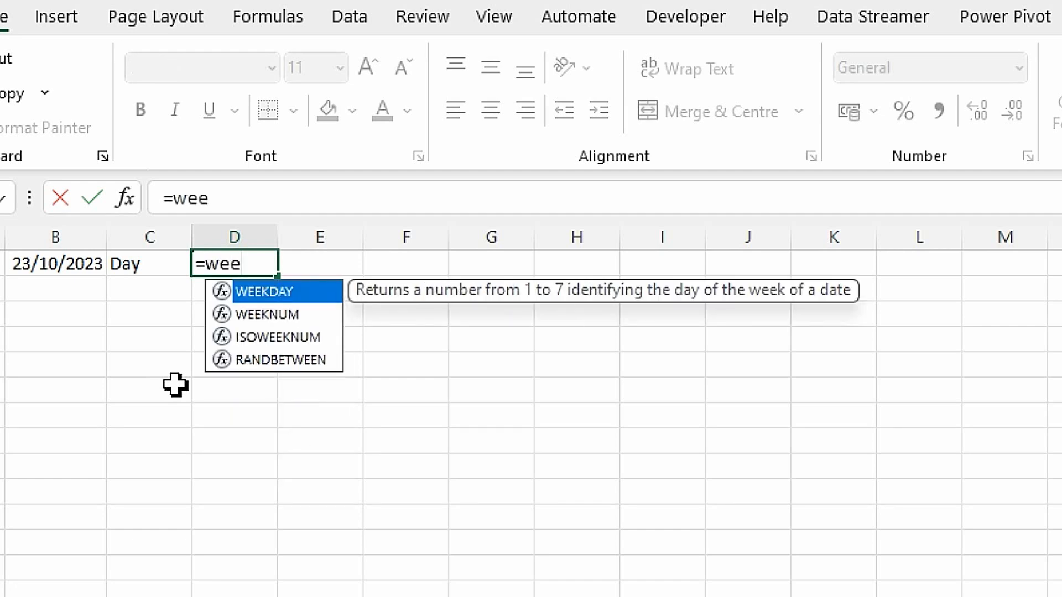
double_click(277, 299)
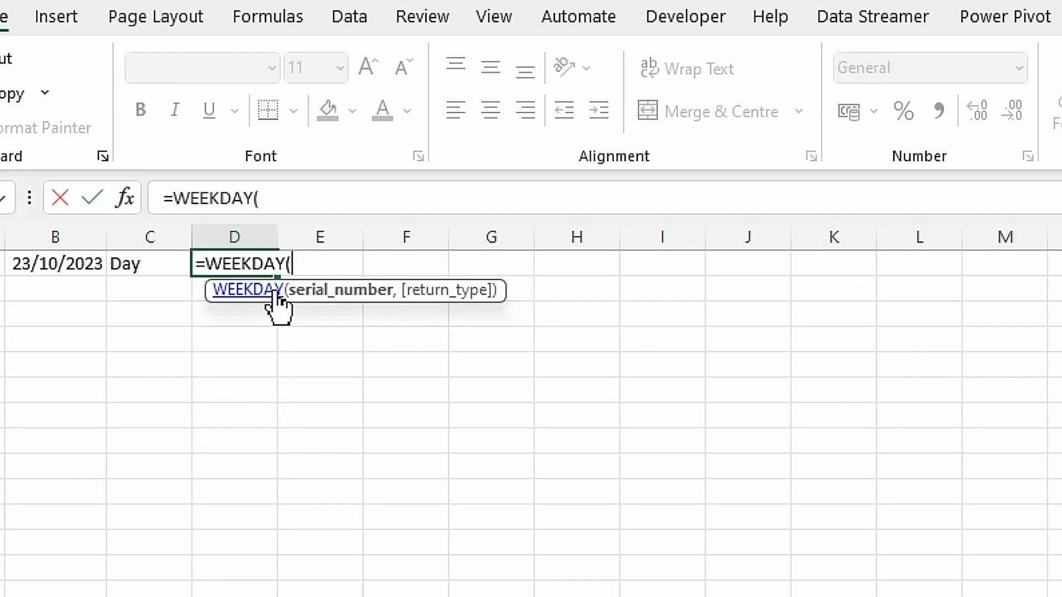
left_click(50, 269)
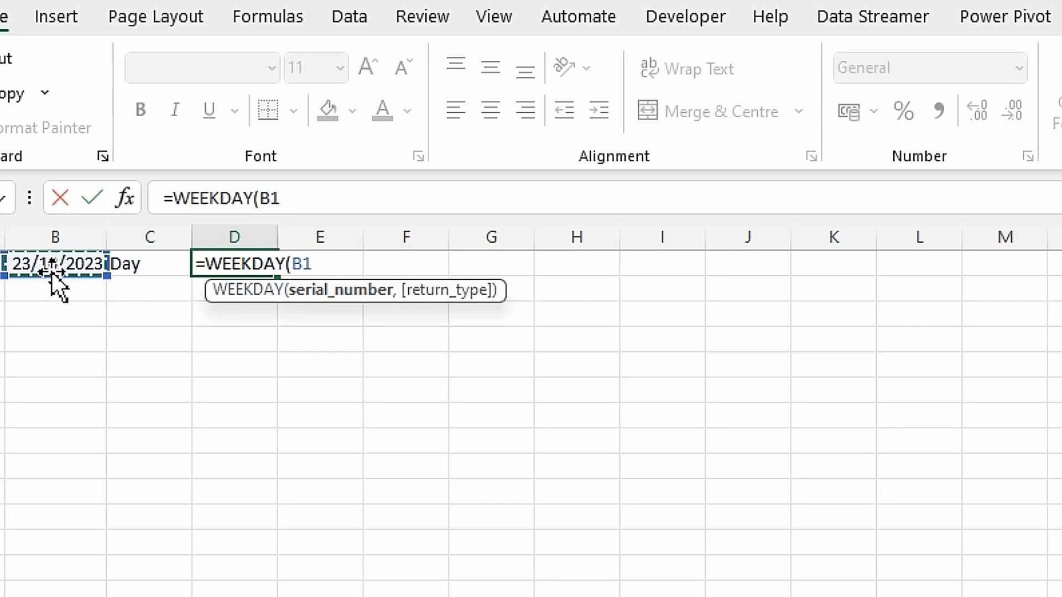
type(",")
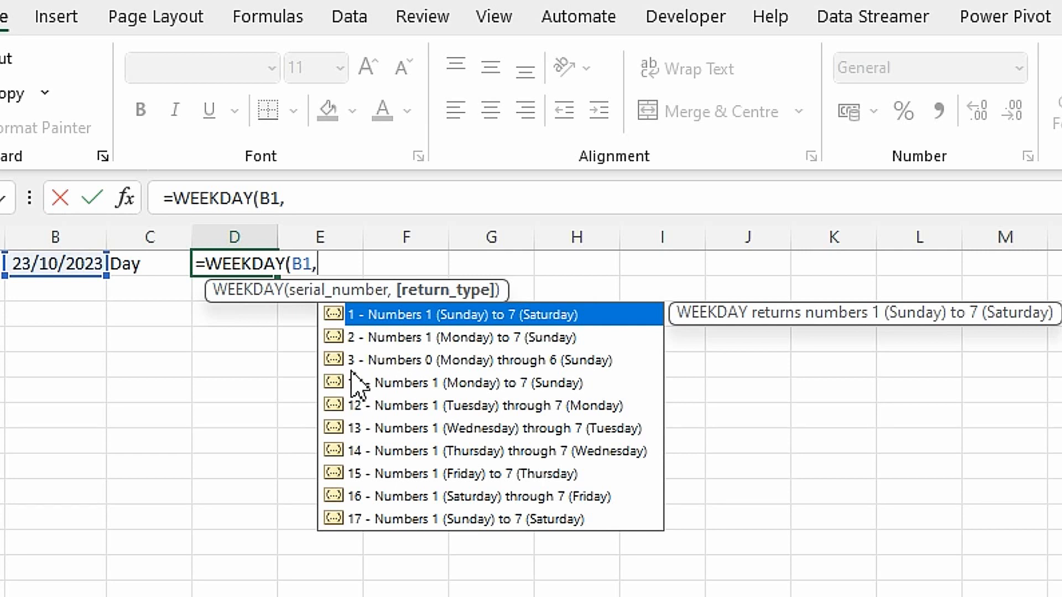
double_click(392, 361)
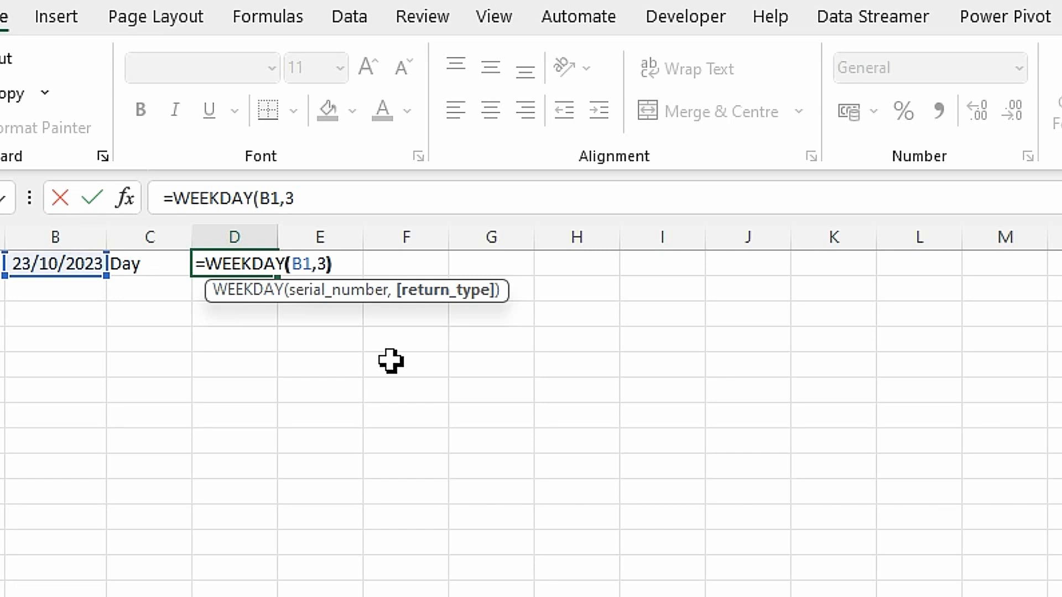
type(")")
key("Return")
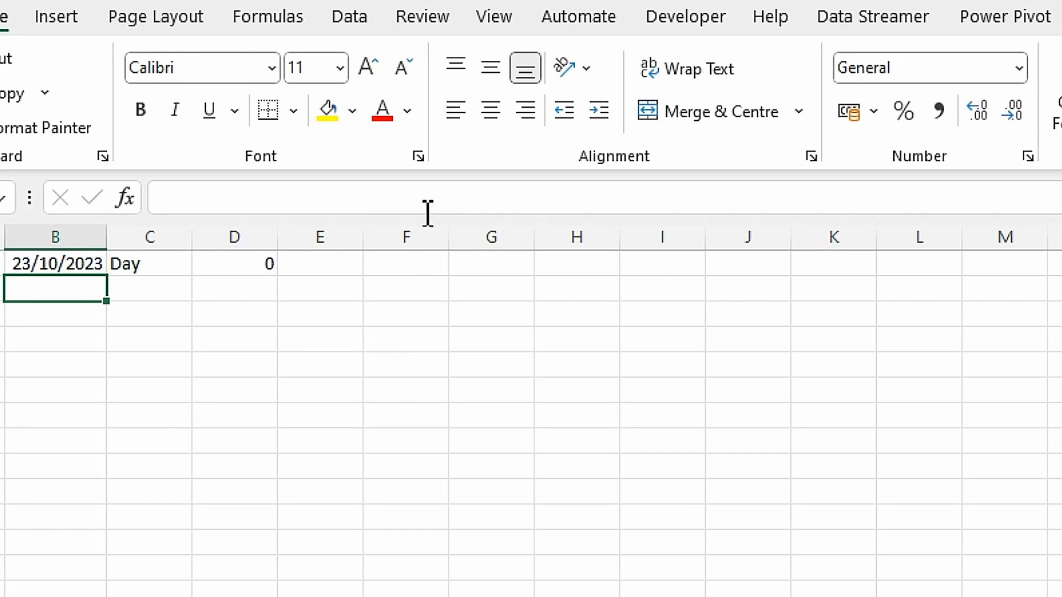
left_click(258, 267)
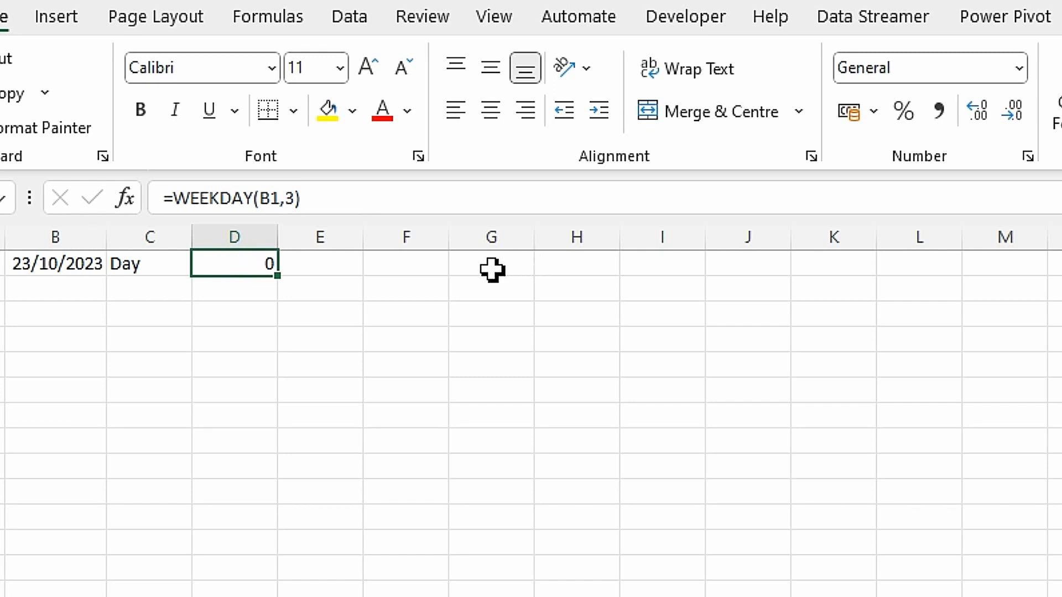
Enter the headings Days of Week, Long and Short in H1:J1 and widen column H to fit its heading
left_click(561, 268)
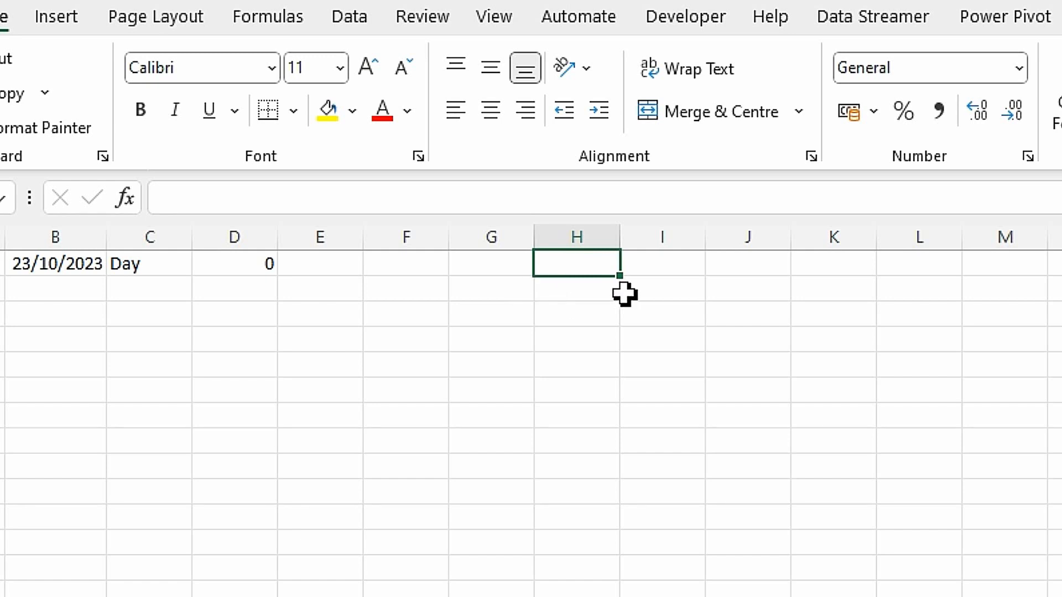
type("D")
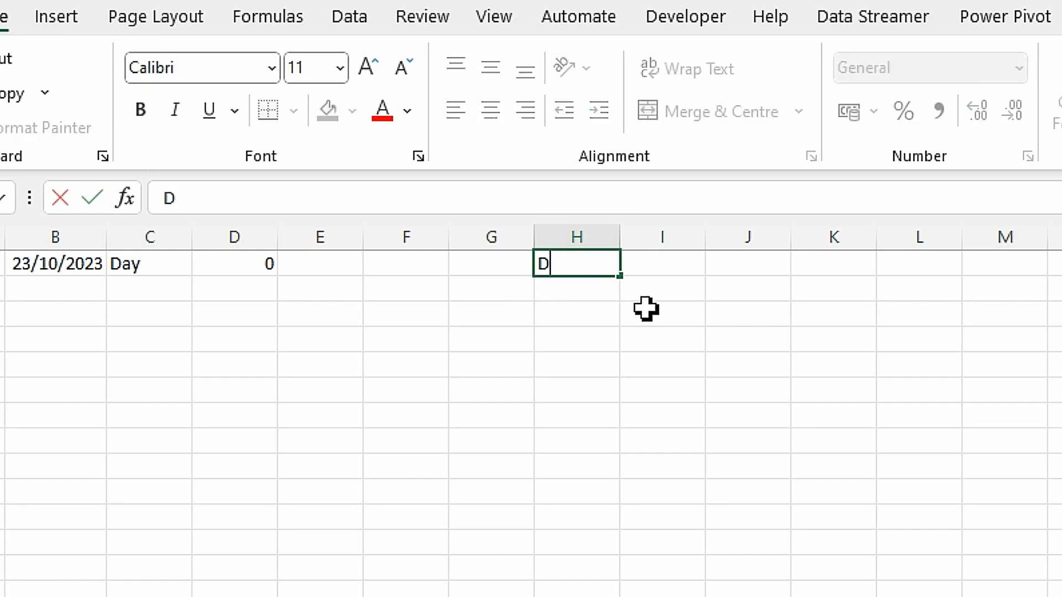
type("ays of")
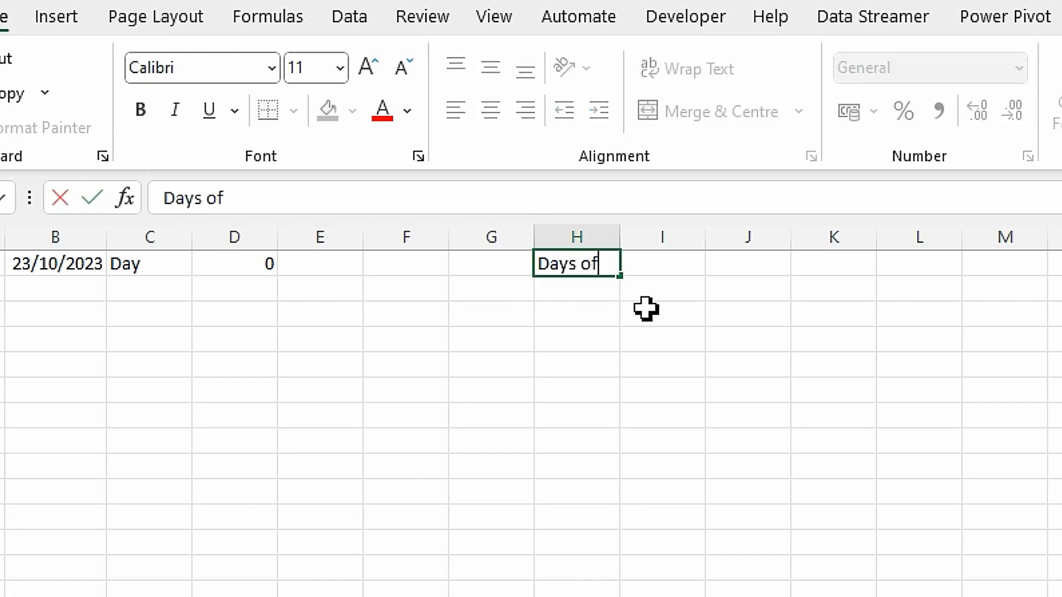
type(" Wee")
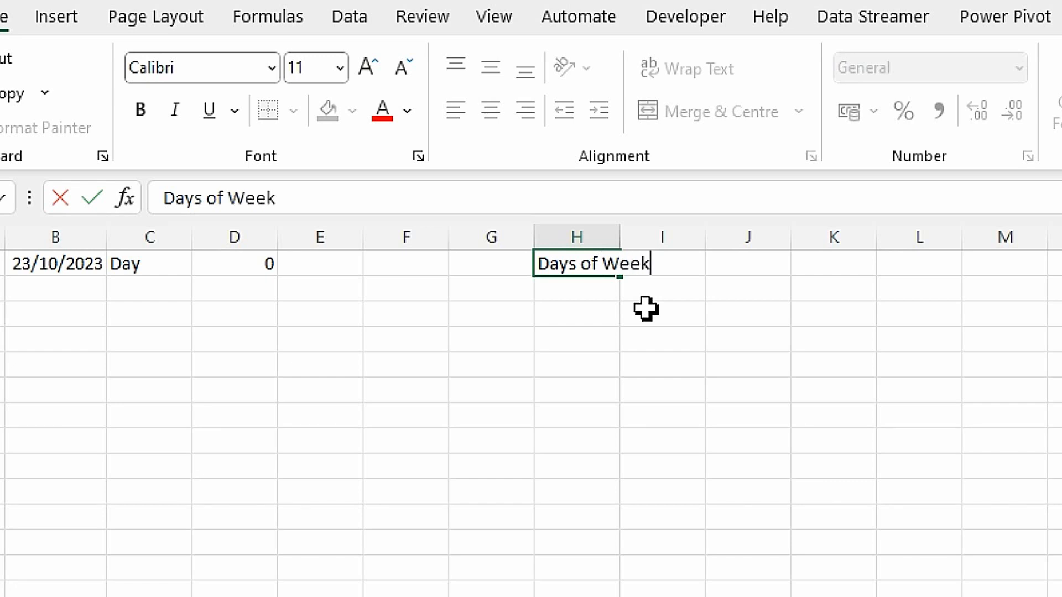
type("k")
key("Tab")
type("Long")
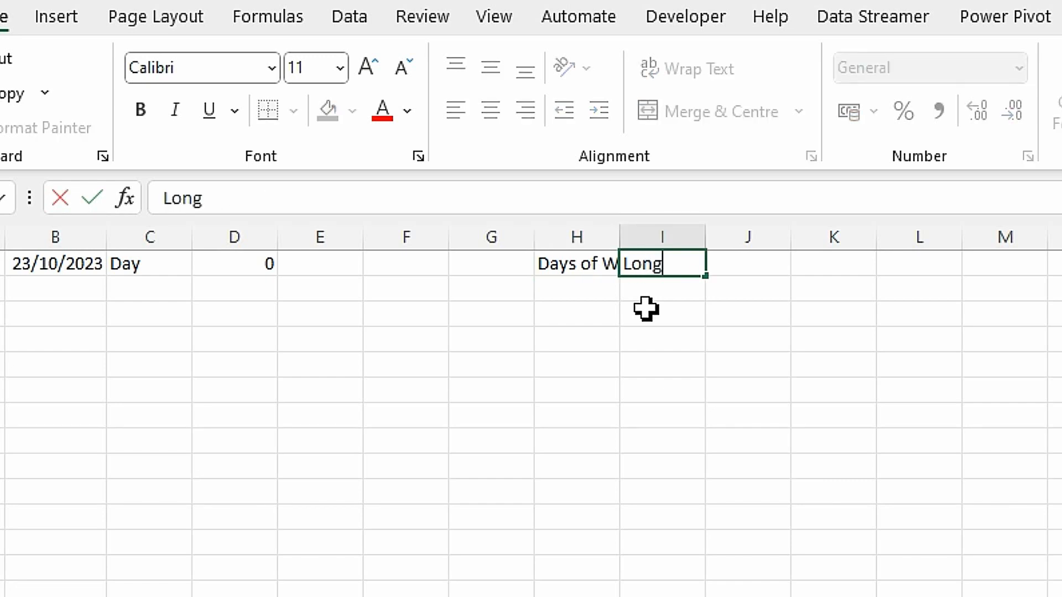
key("Tab")
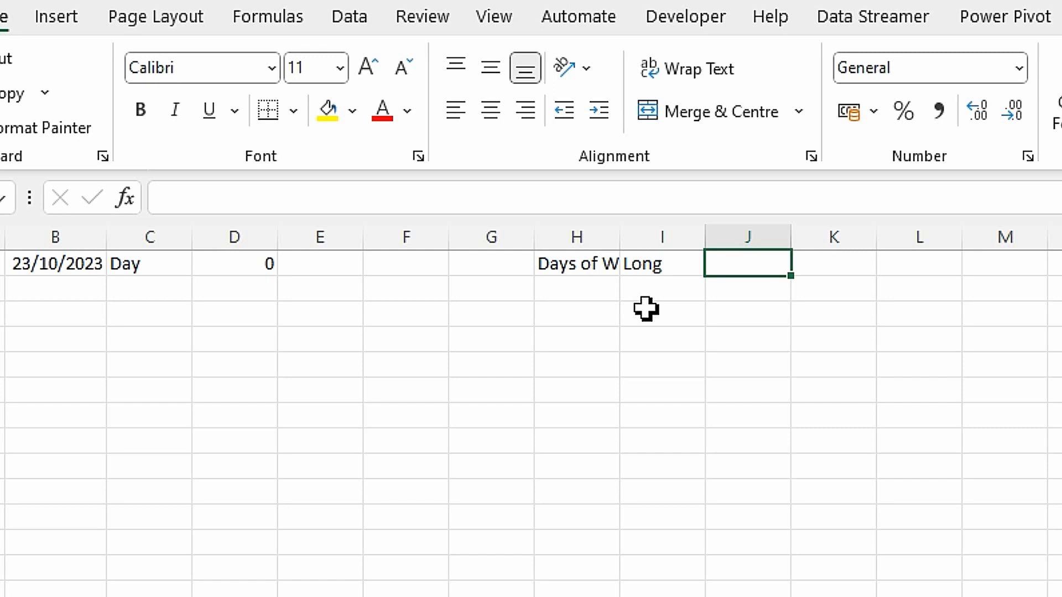
type("Short")
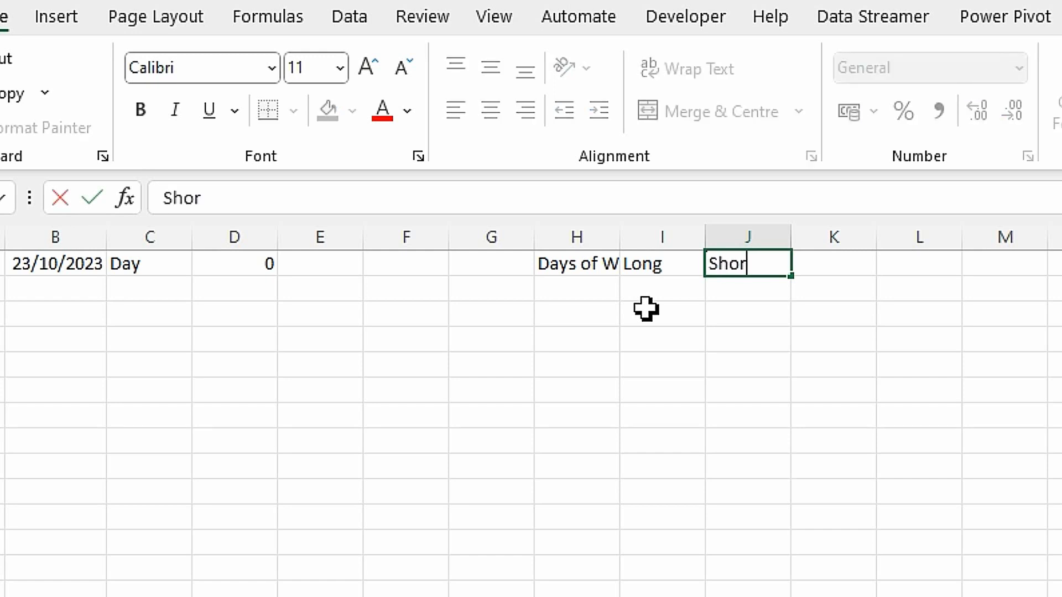
key("Tab")
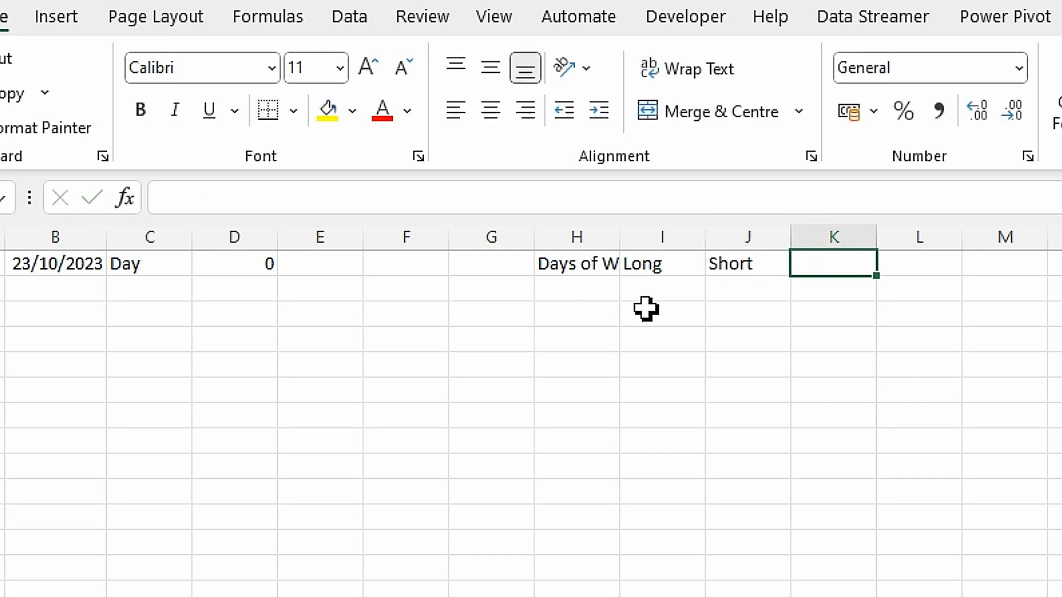
double_click(620, 237)
Number the weekdays under Days of Week by entering 0 and 1 in H2:H3 and extending the series to 6 in H8
key("Return")
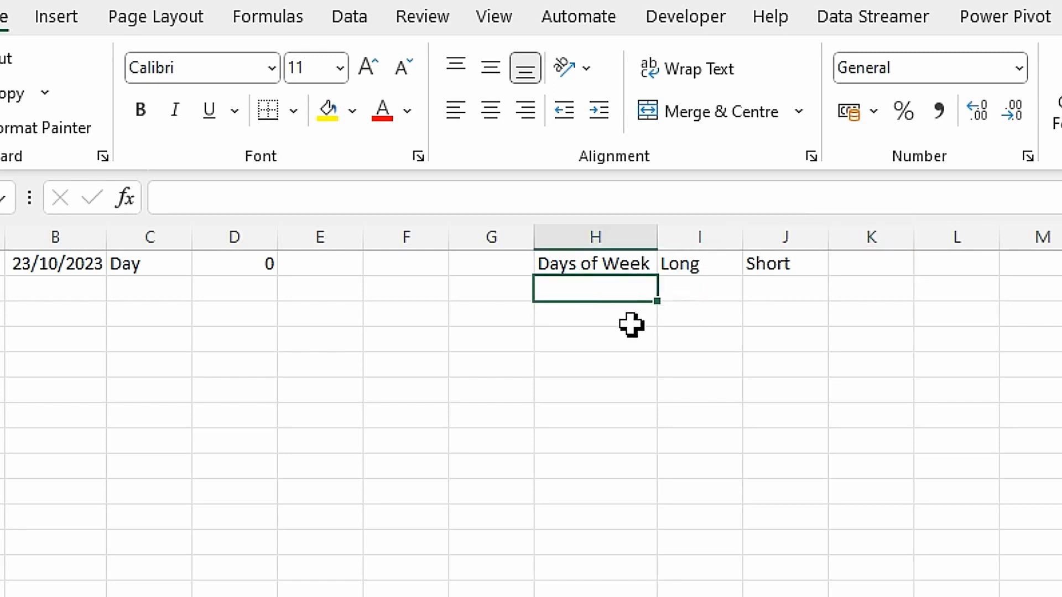
type("0")
key("Return")
type("1")
key("Return")
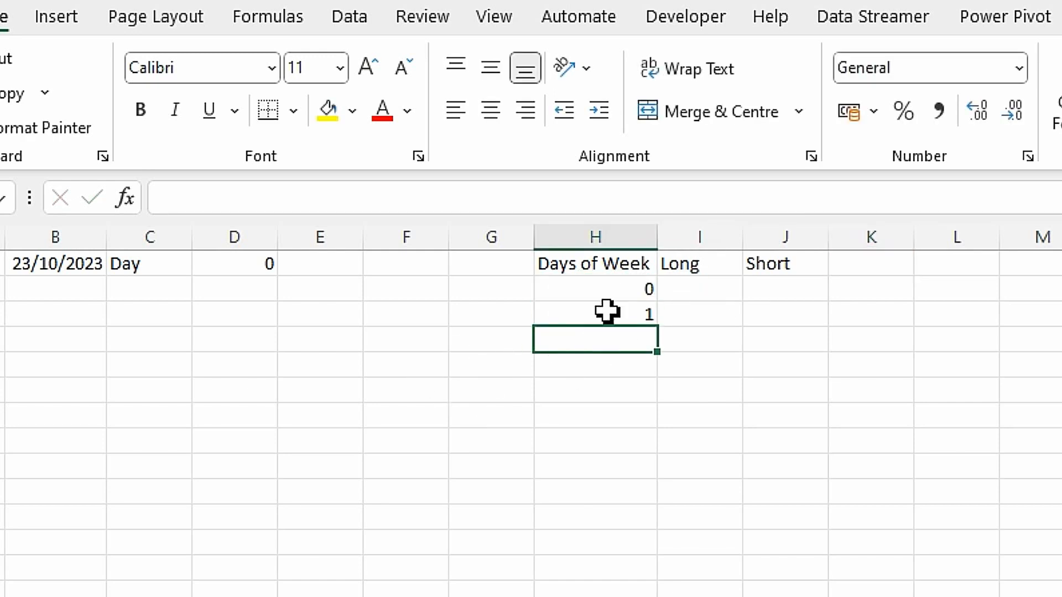
left_click_drag(616, 290, 646, 471)
Enter Monday in I2, fill the day names through Sunday in I8, and widen column I to fit them
left_click(696, 292)
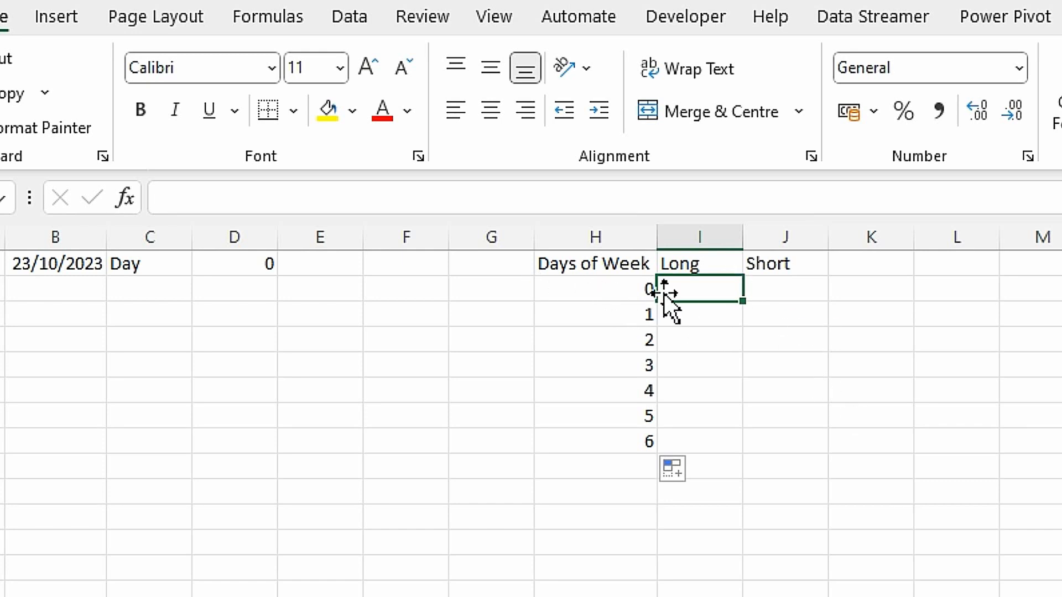
type("Monday")
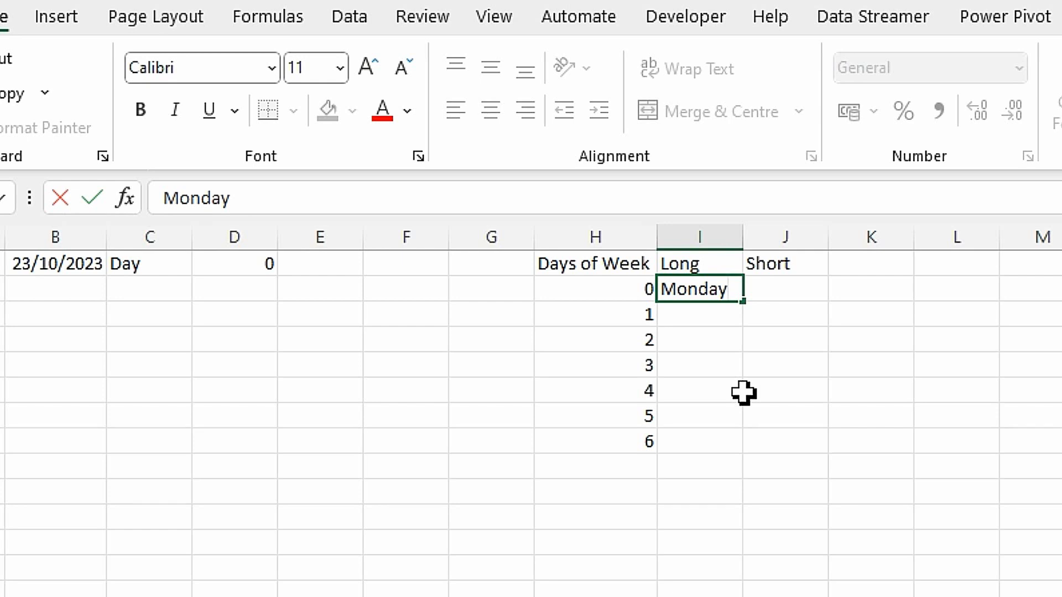
key("Return")
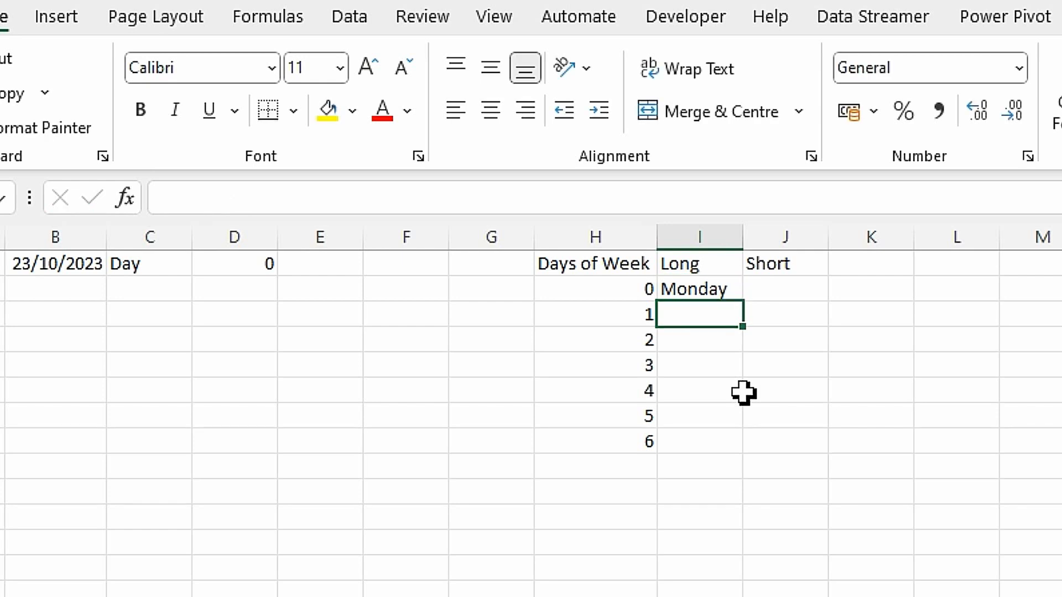
left_click(712, 286)
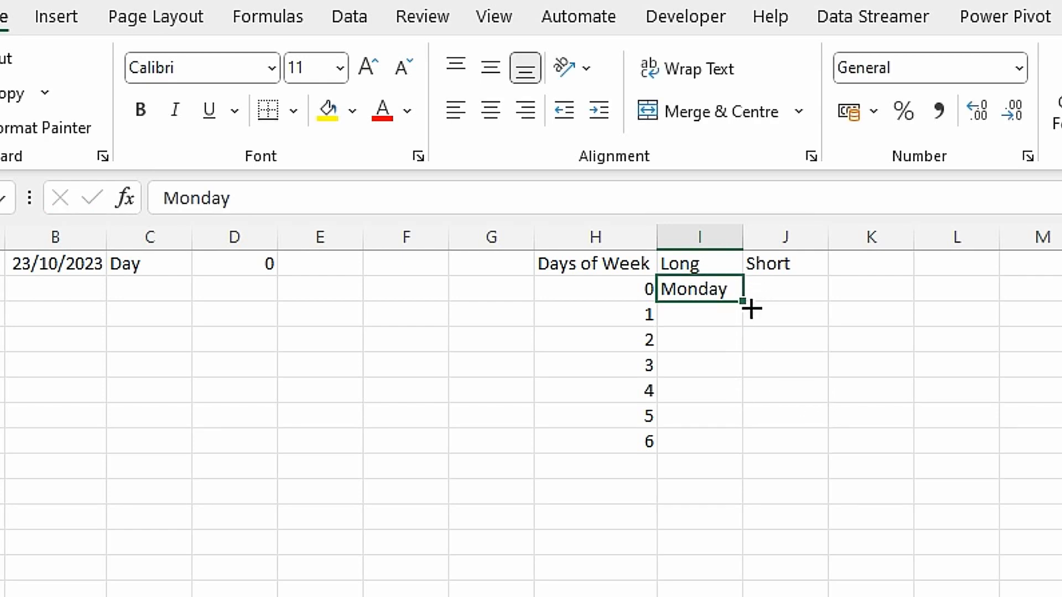
left_click_drag(745, 303, 746, 451)
double_click(747, 245)
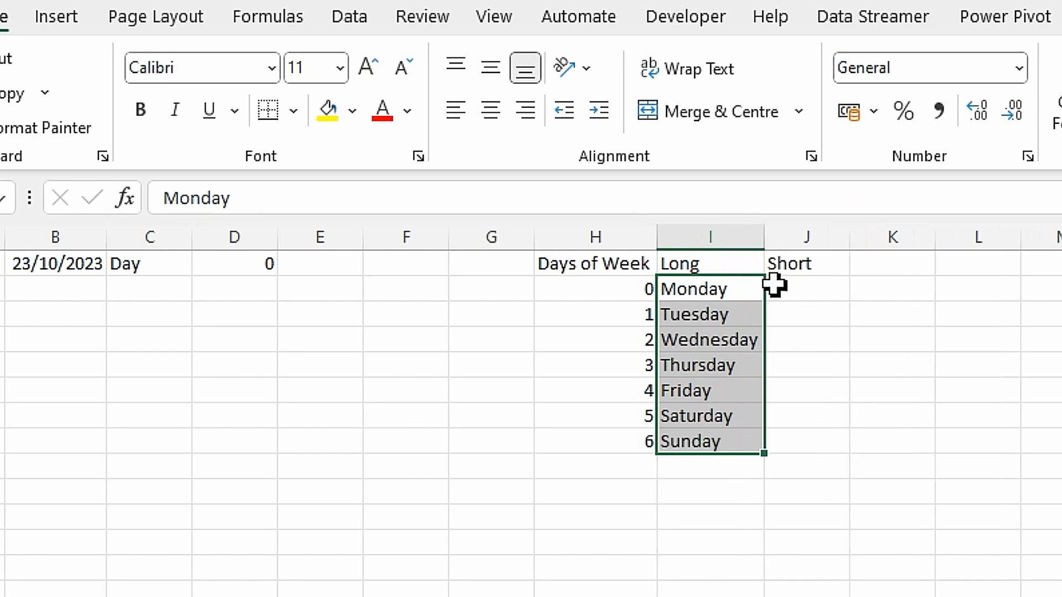
Enter the short day names M, Tu and W in J2:J4 for Monday to Wednesday
left_click(791, 288)
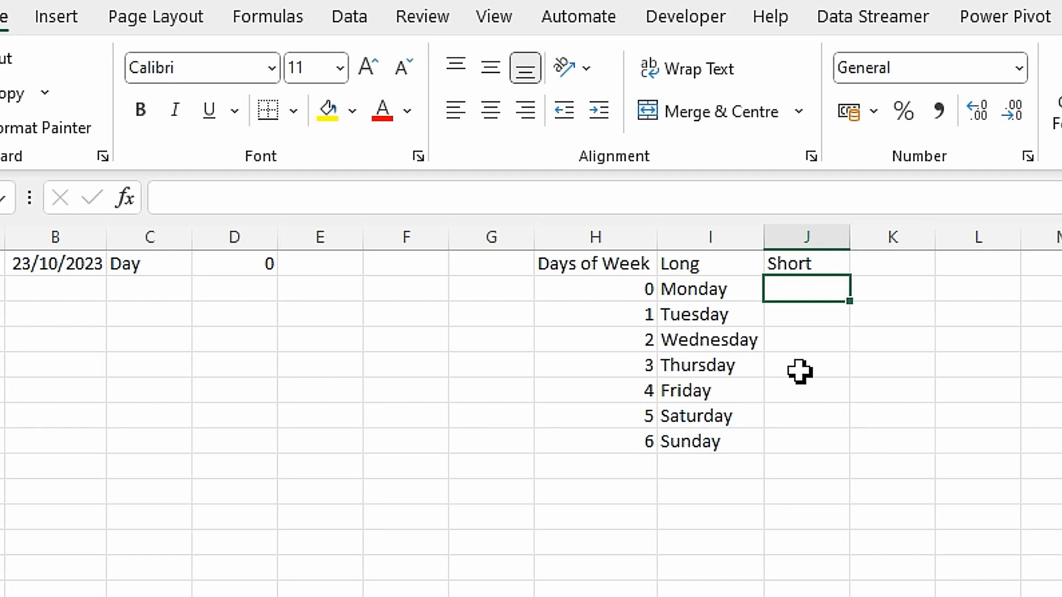
type("M")
key("Return")
type("Tu")
key("Return")
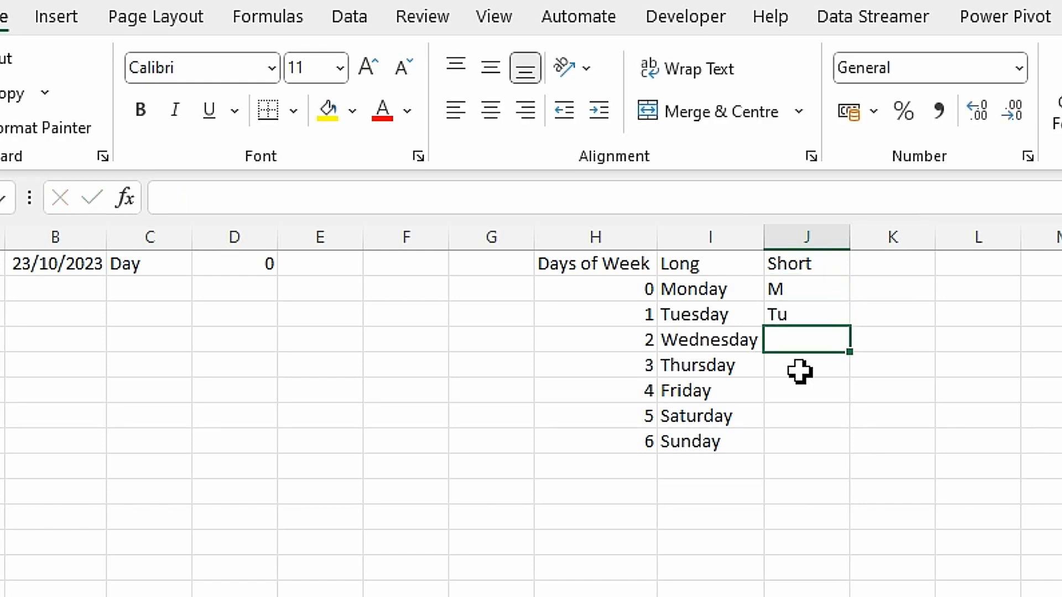
type("Wedn")
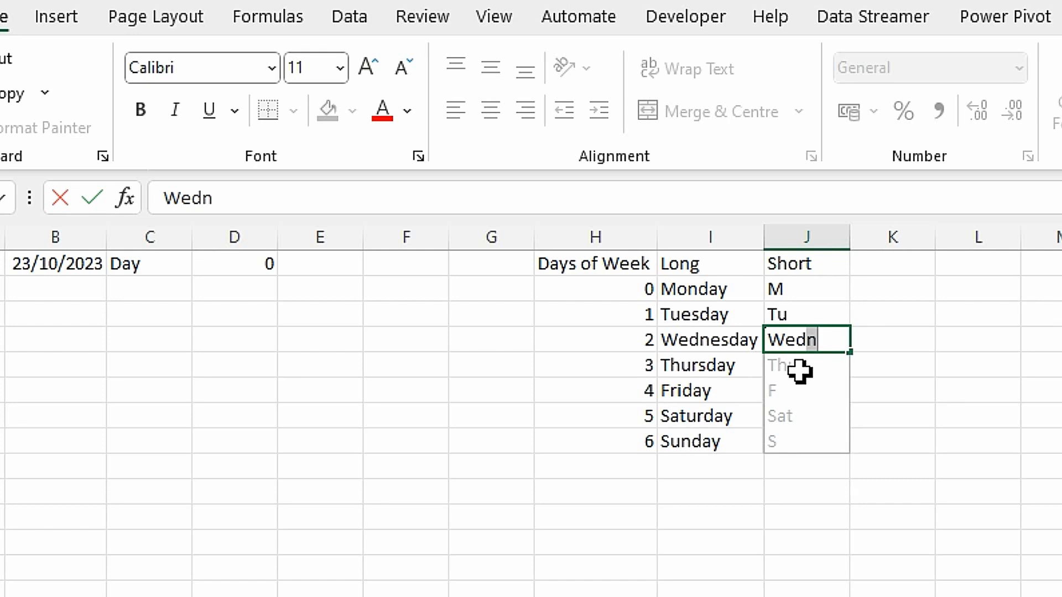
key("BackSpace")
key("BackSpace")
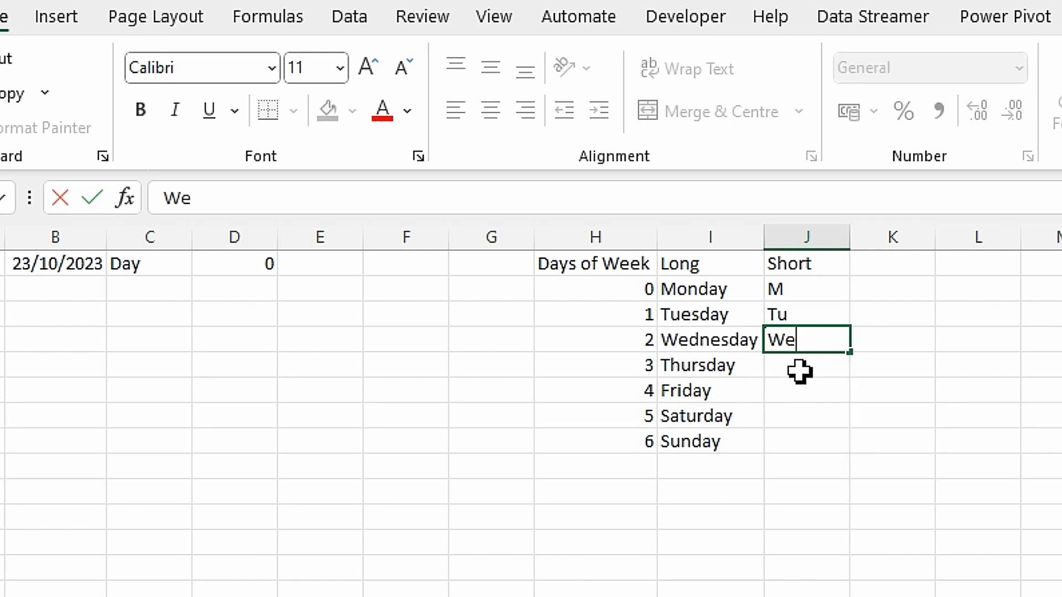
key("BackSpace")
type("e")
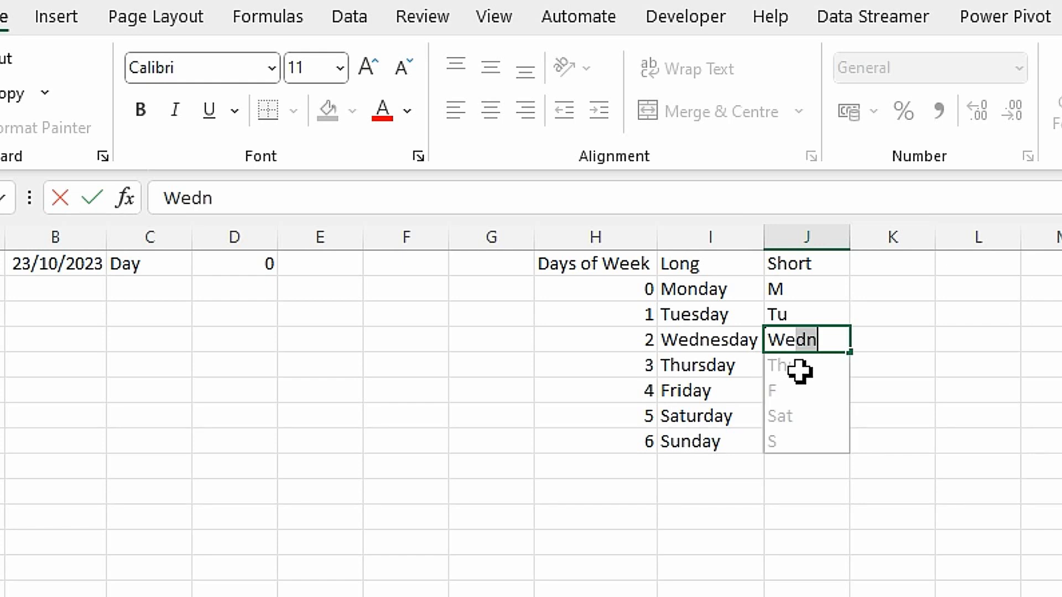
key("BackSpace")
key("BackSpace")
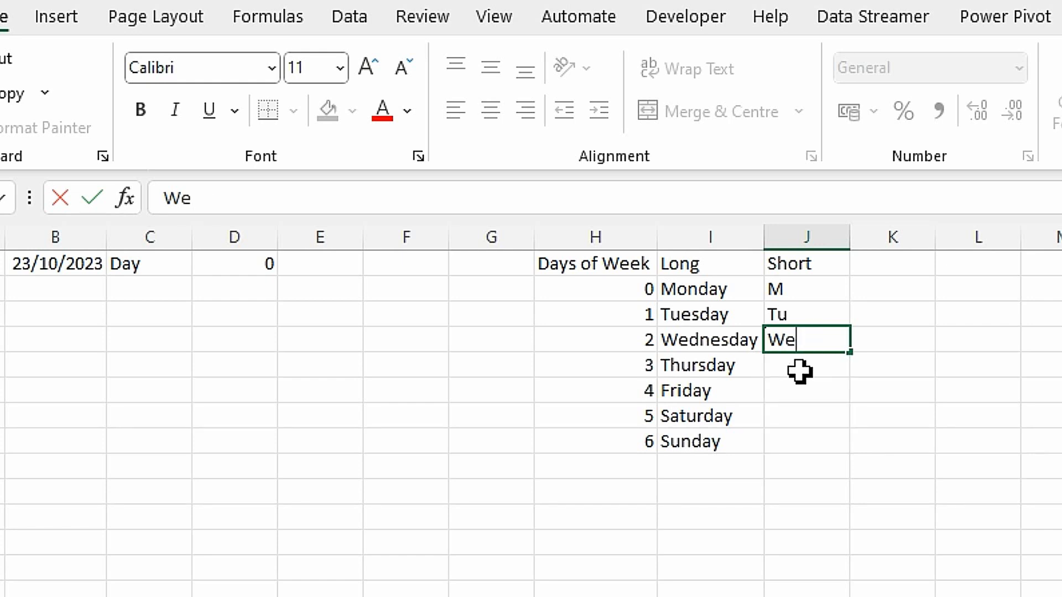
key("Return")
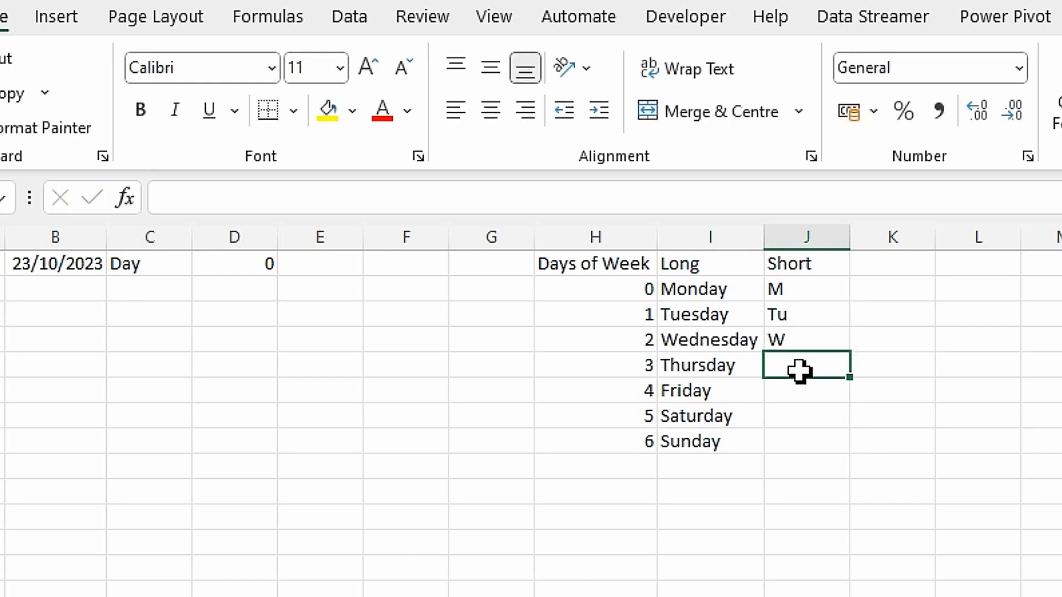
Enter Thu in J5 and accept the suggested Flash Fill values F, Sat and S for J6:J8
type("Thu")
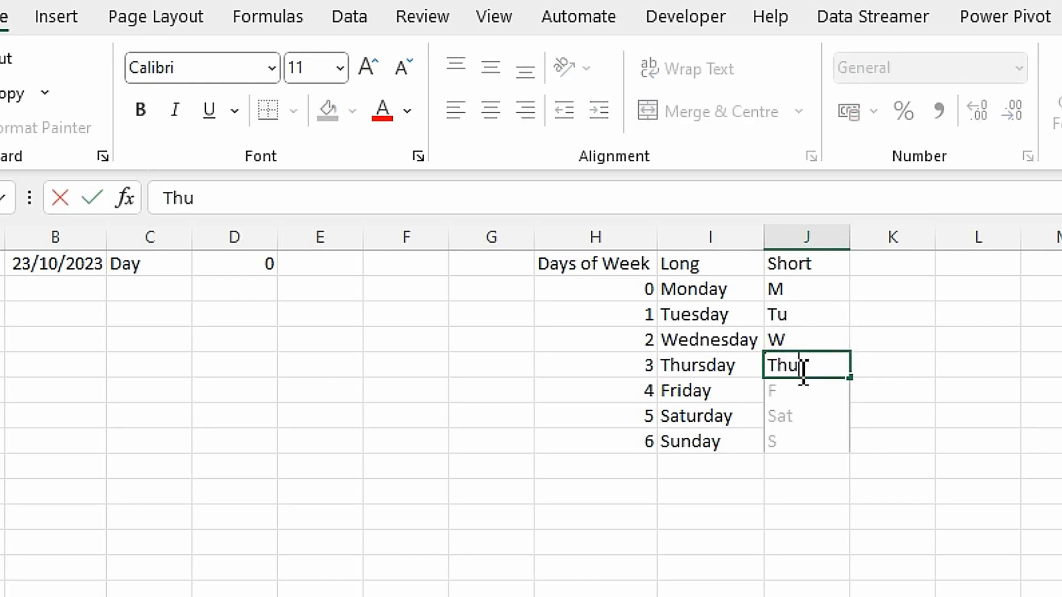
key("BackSpace")
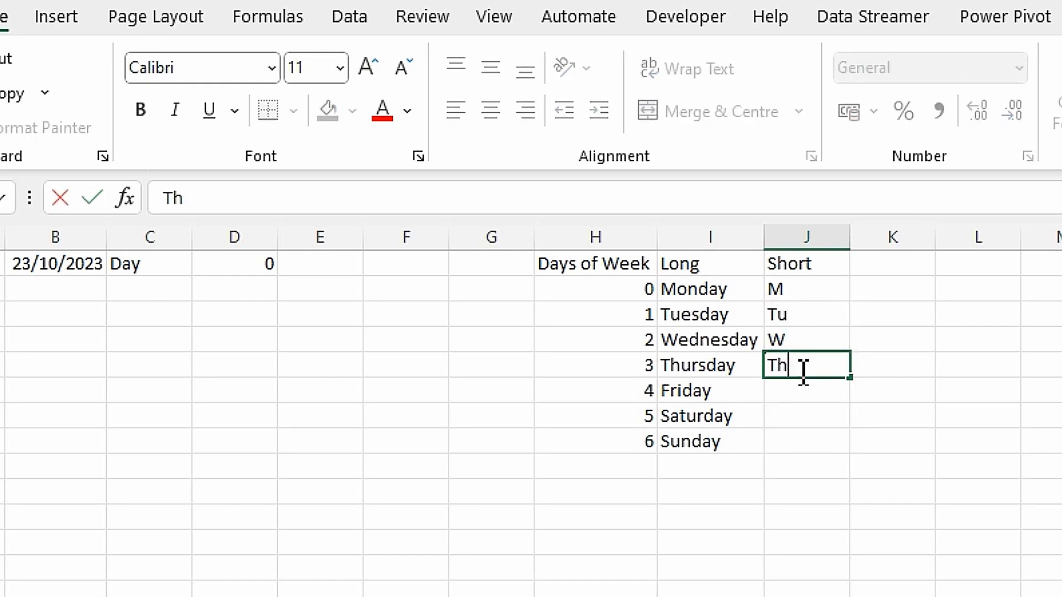
key("BackSpace")
type("hu")
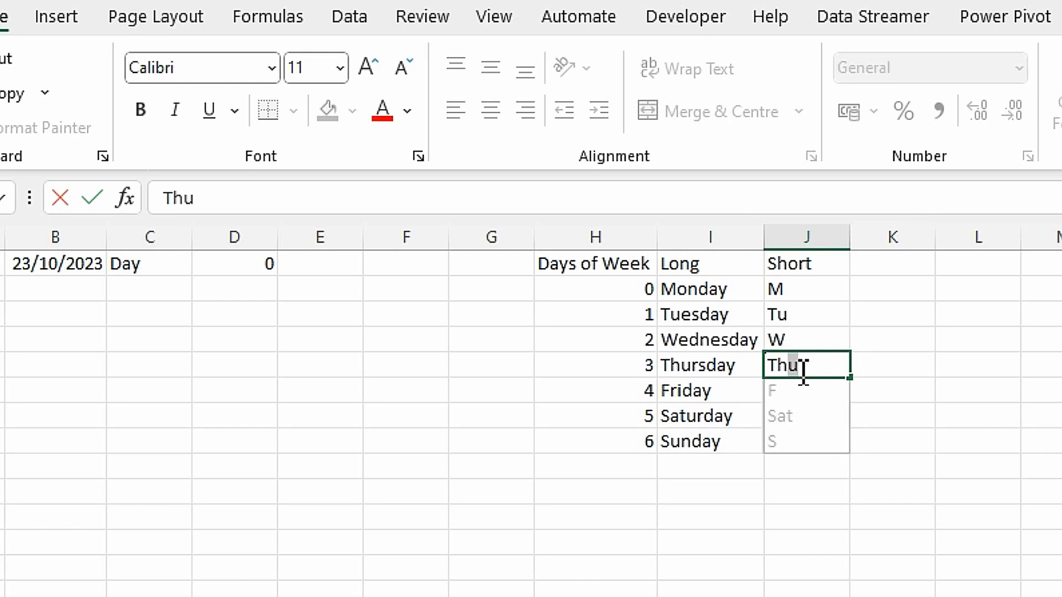
key("Return")
left_click(967, 514)
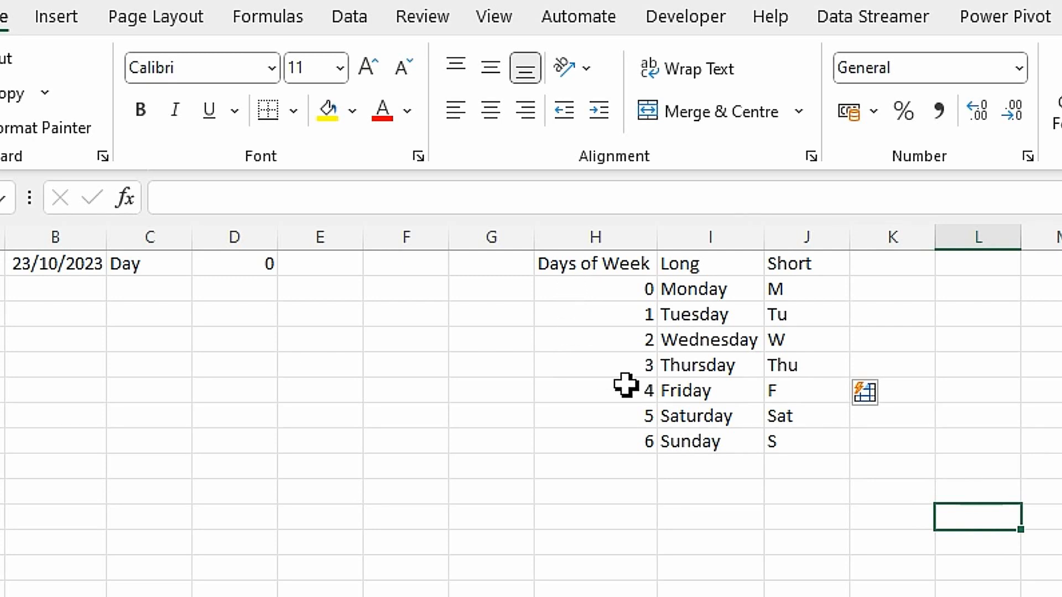
left_click(612, 289)
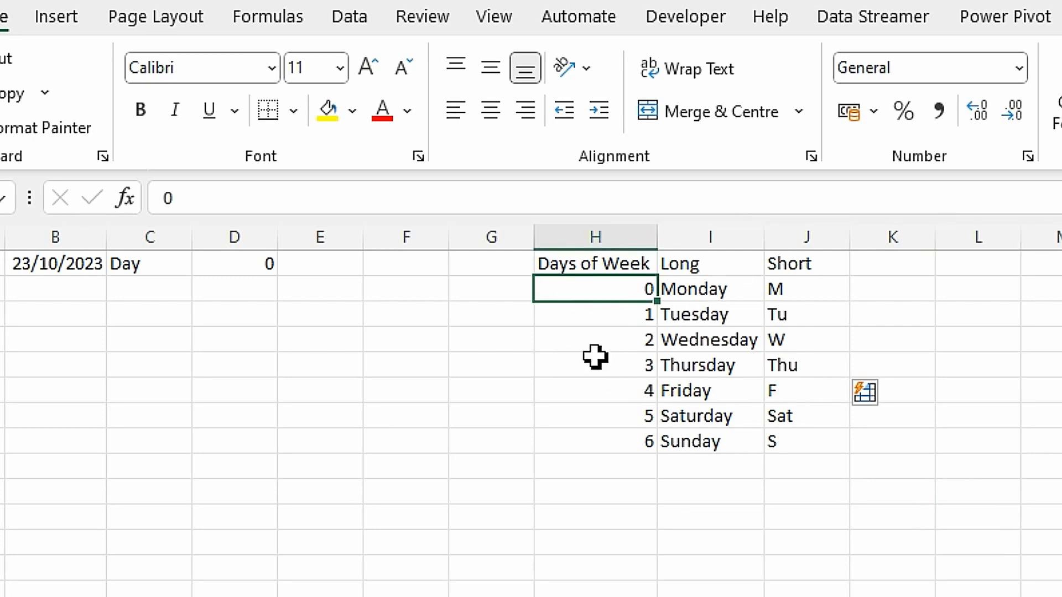
left_click(702, 417)
left_click(619, 365)
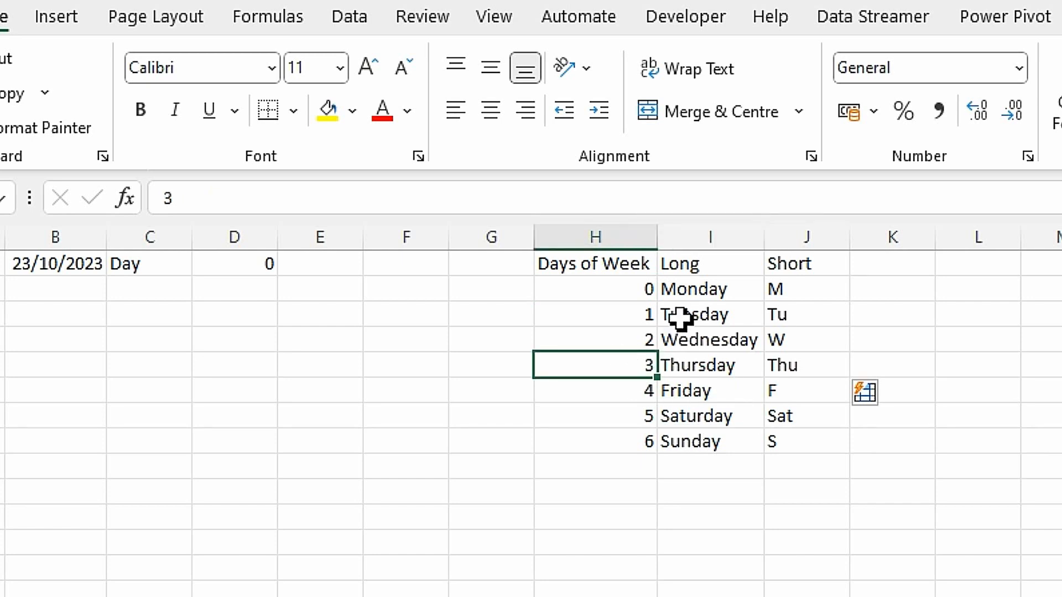
Convert the weekday list in H1:J8 into a table with headers
left_click(682, 290)
key("ctrl+t")
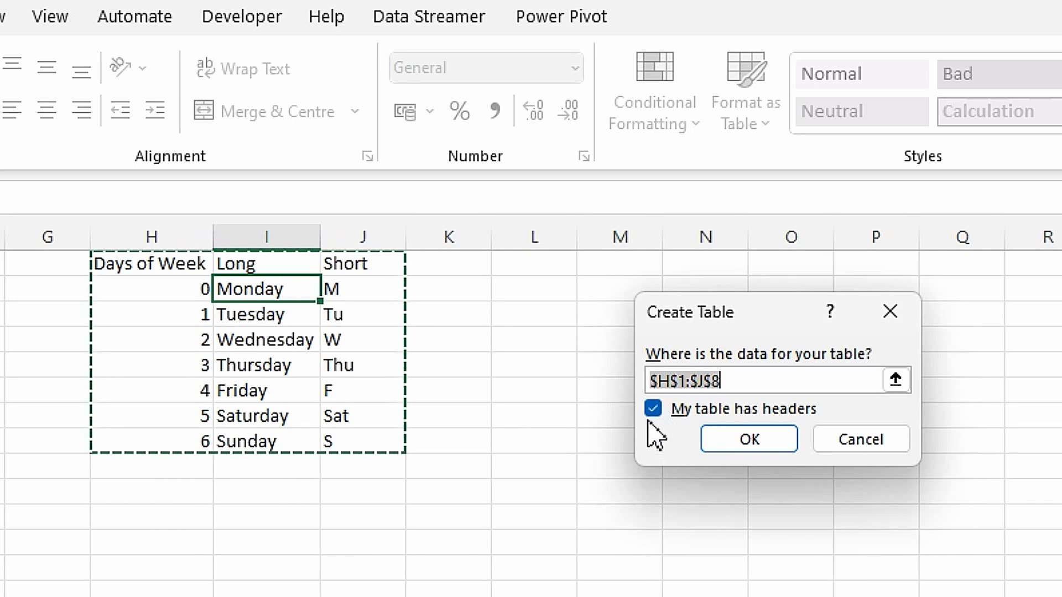
left_click(729, 441)
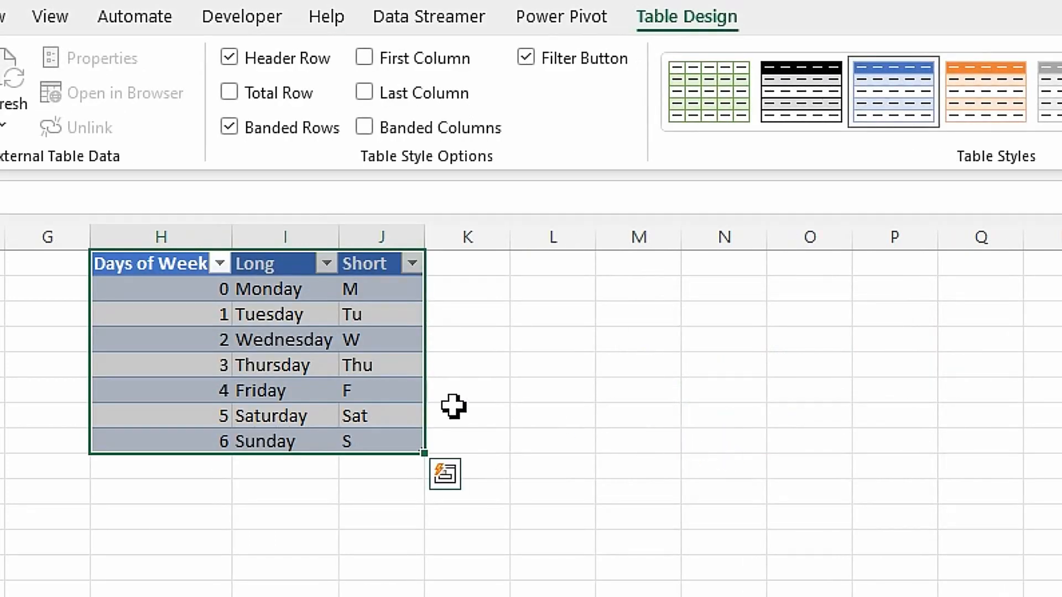
Rename the weekday table as TableDaysofWeek
left_click(180, 293)
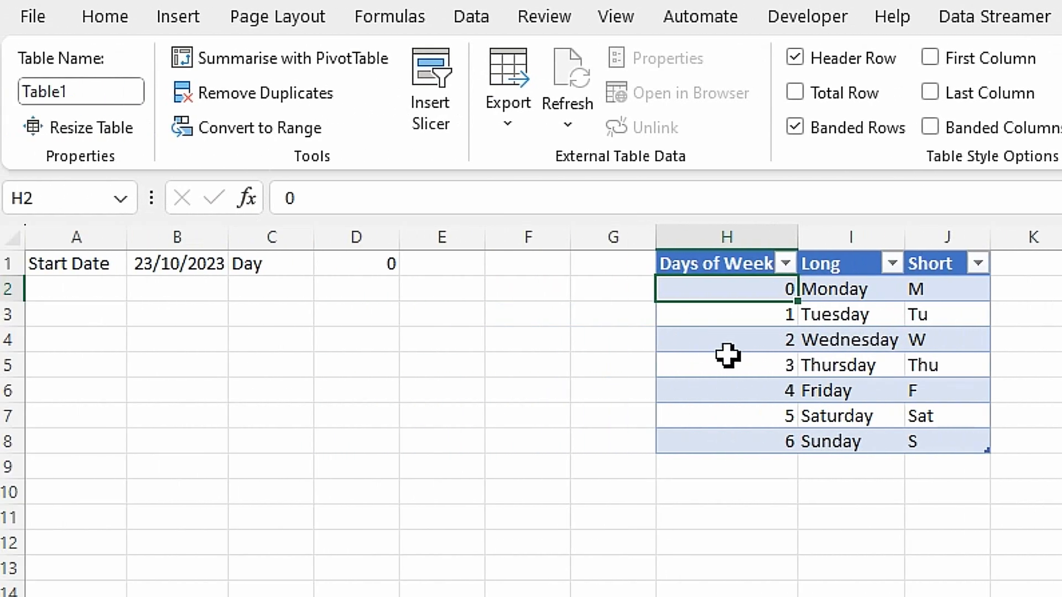
left_click(91, 92)
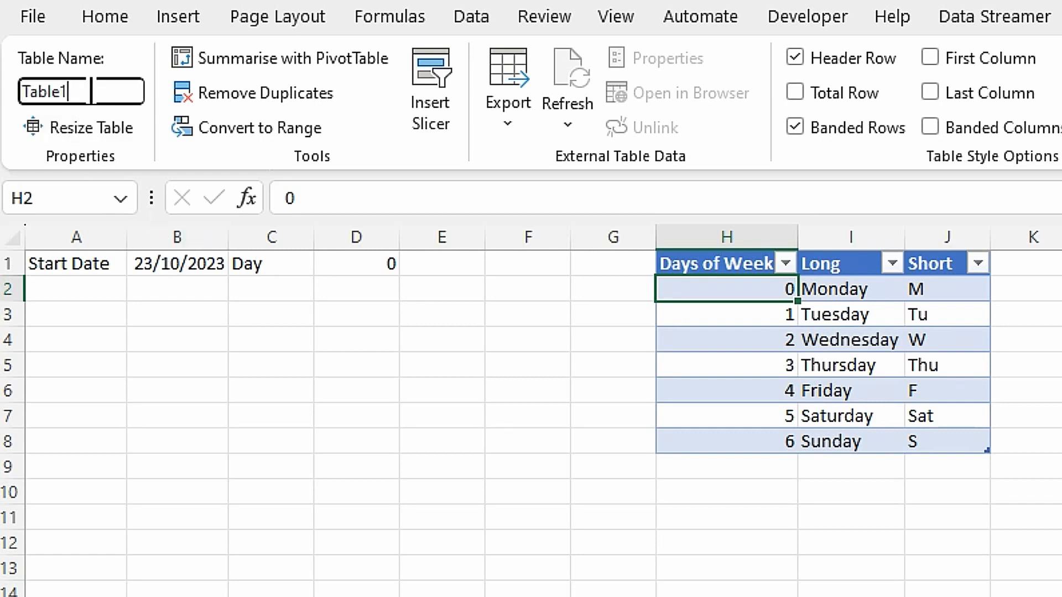
key("BackSpace")
type("aysof")
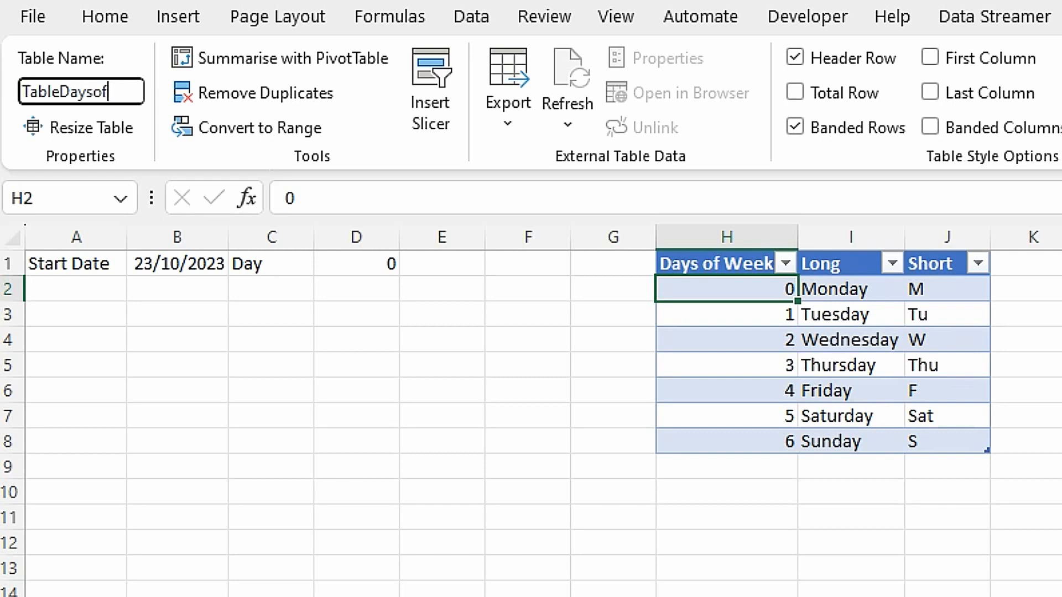
type("Week")
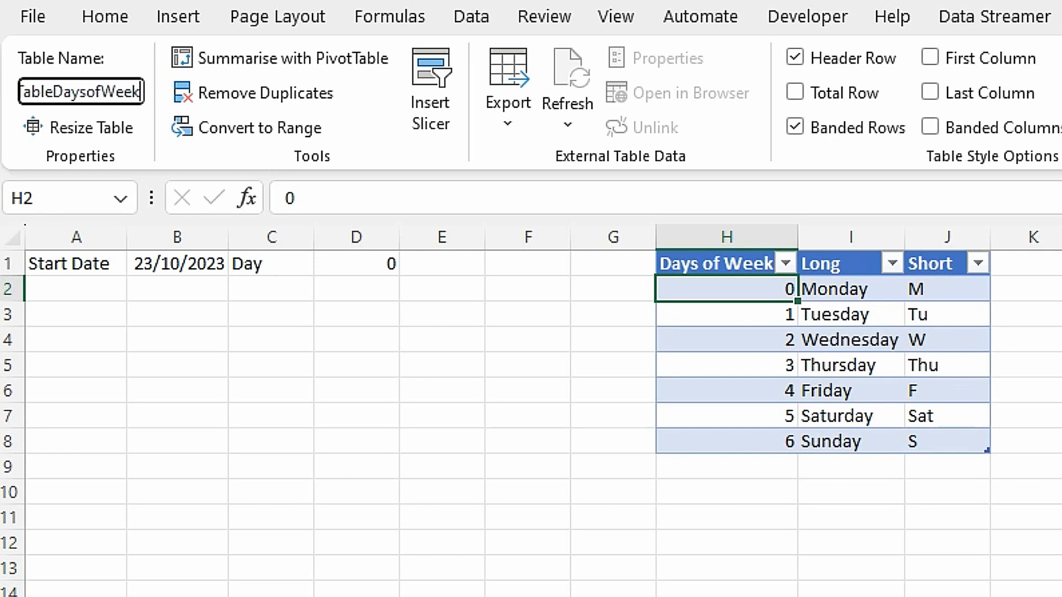
key("Return")
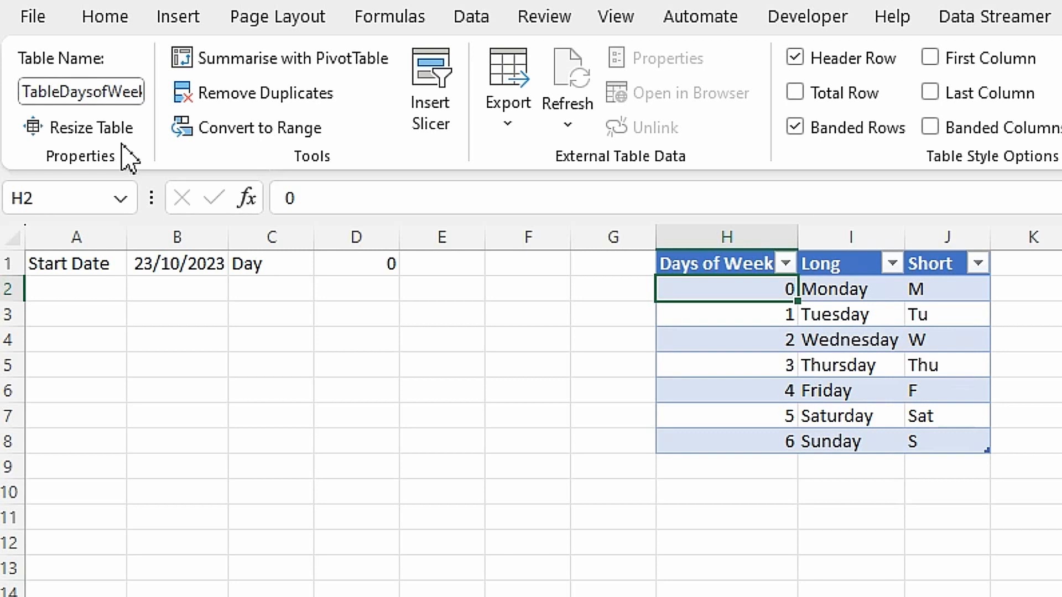
Enter the formula =VLOOKUP(0,TableDaysofWeek,2,FALSE) in D5 to look up the long day name
left_click(744, 347)
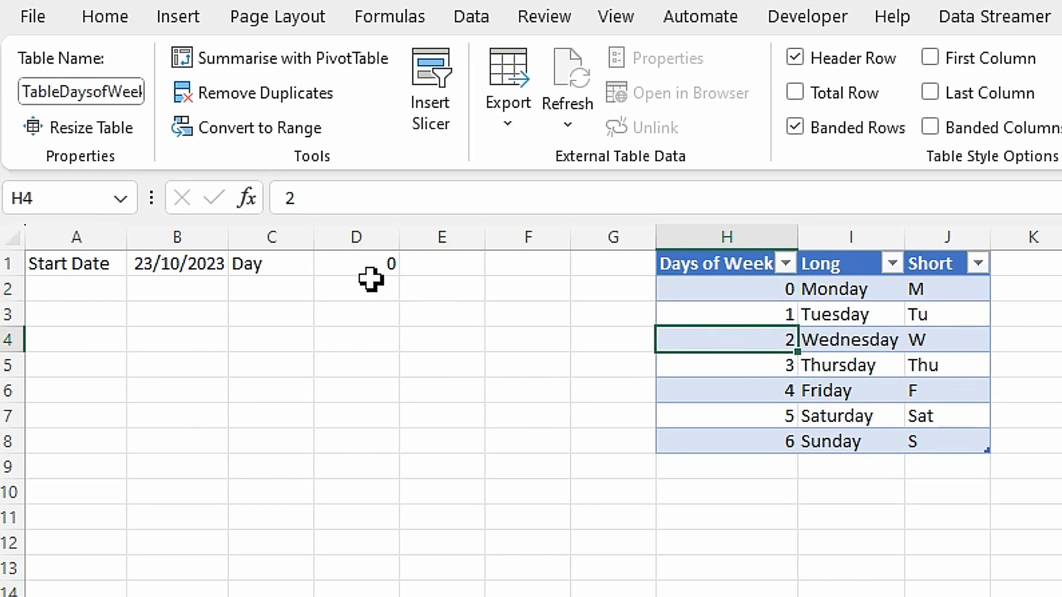
left_click(381, 270)
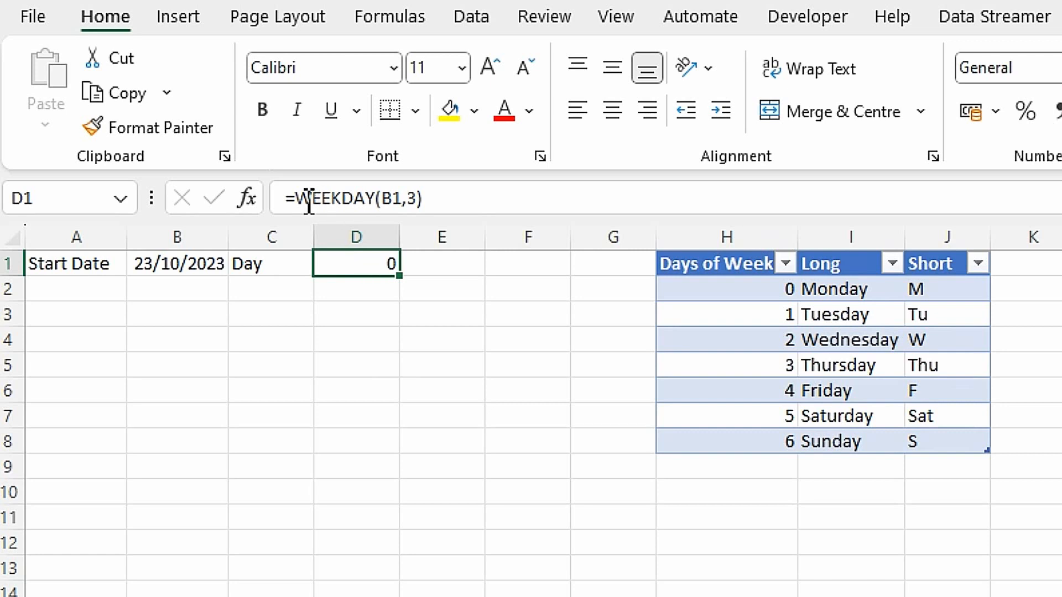
left_click(368, 372)
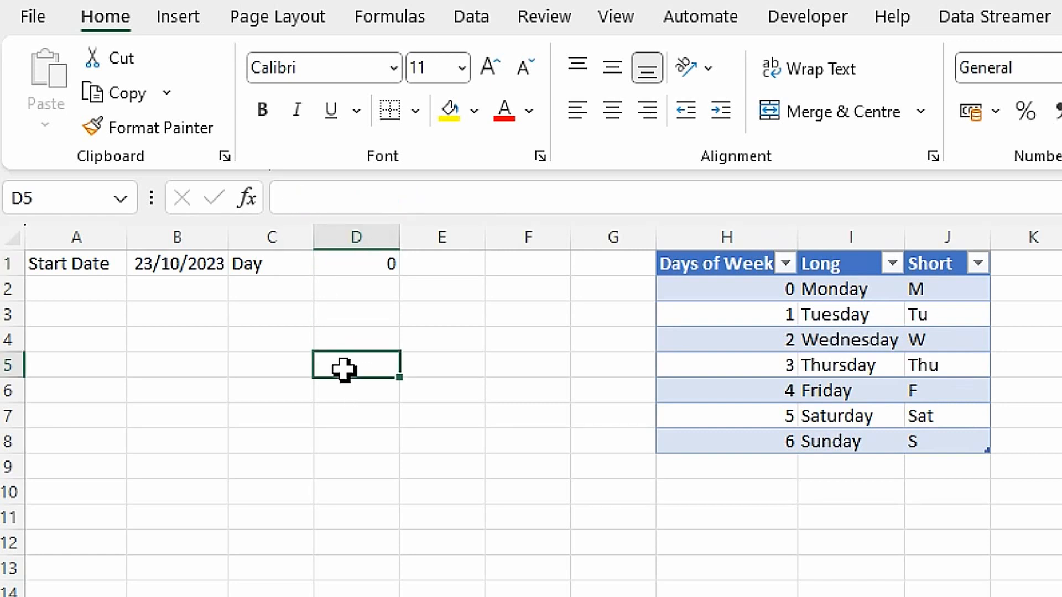
type("=")
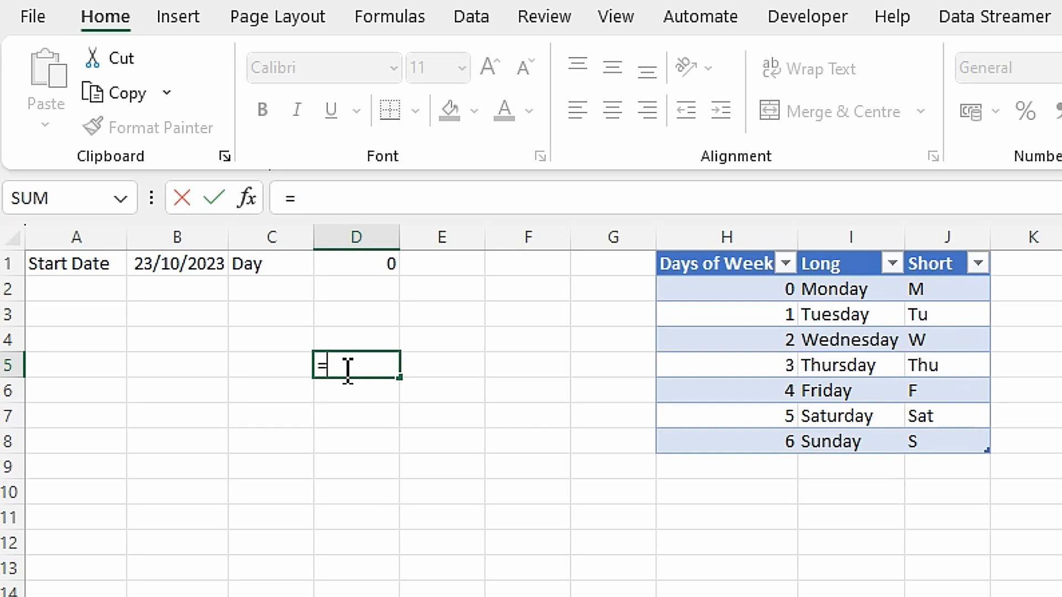
type("vloo")
key("Tab")
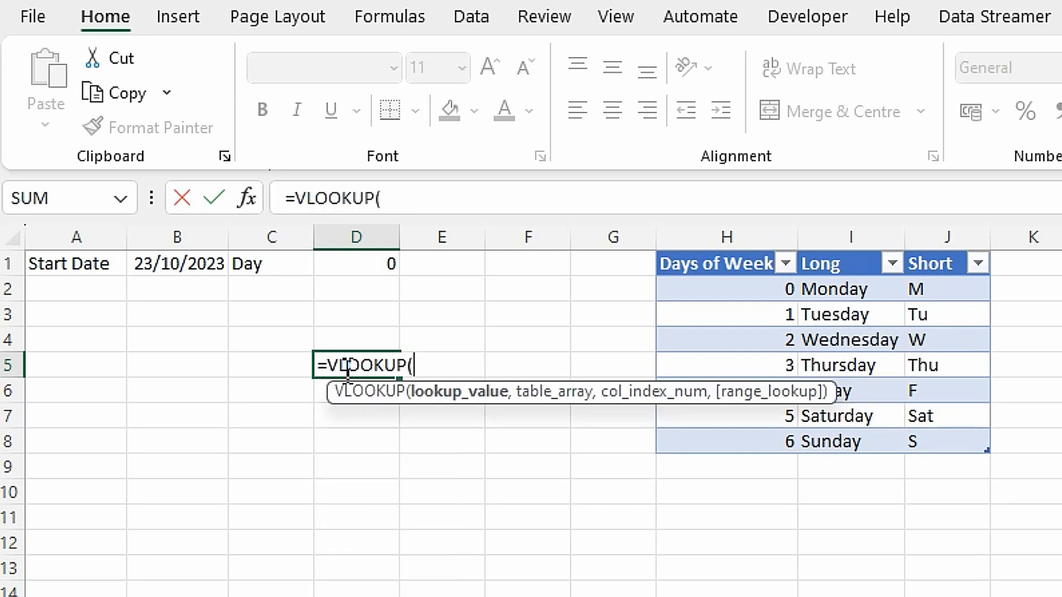
type("0,")
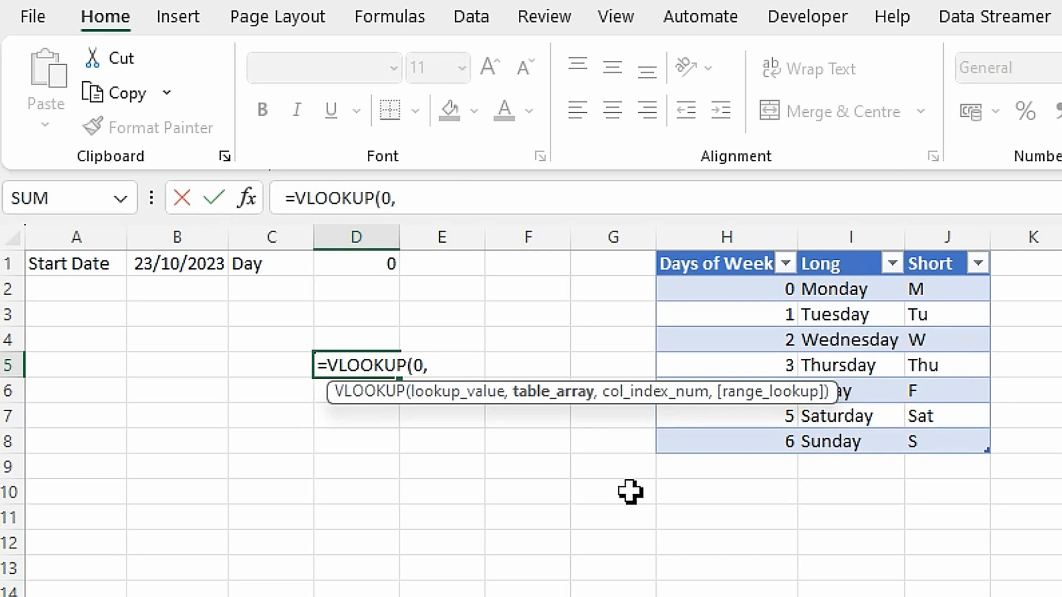
type("tab")
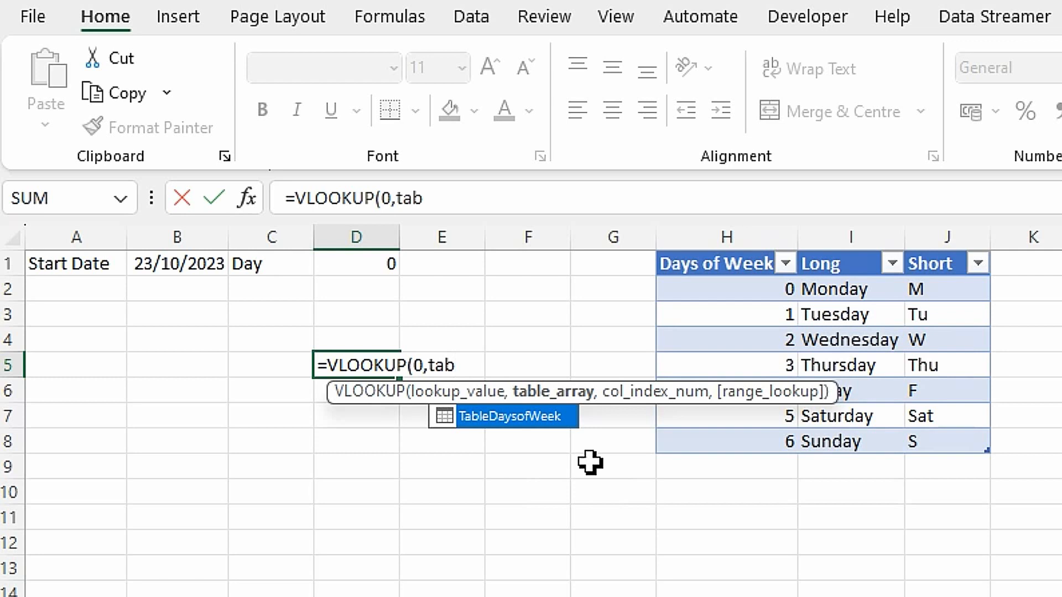
double_click(511, 423)
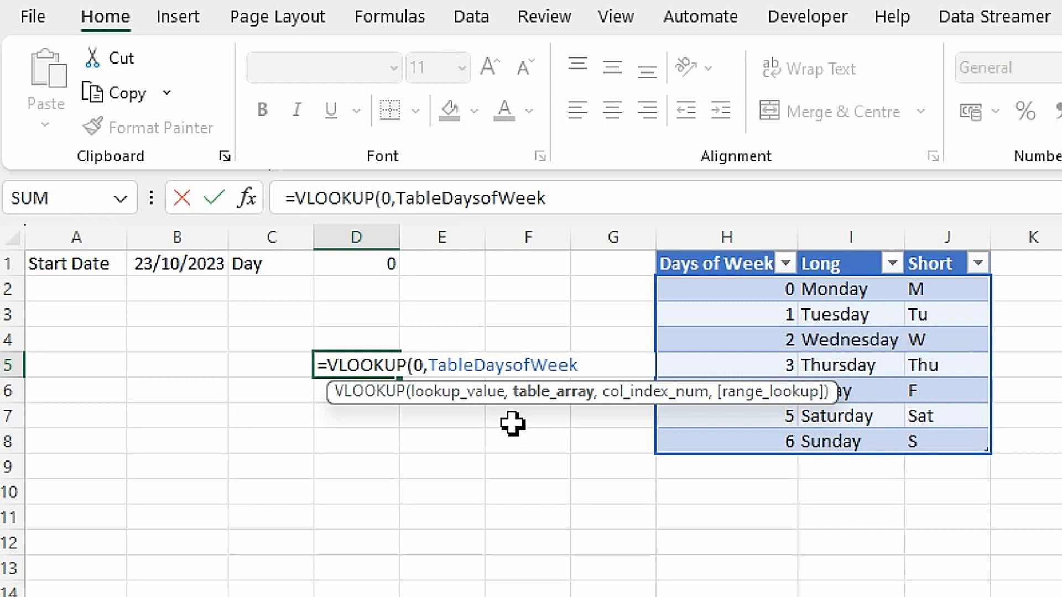
type(",")
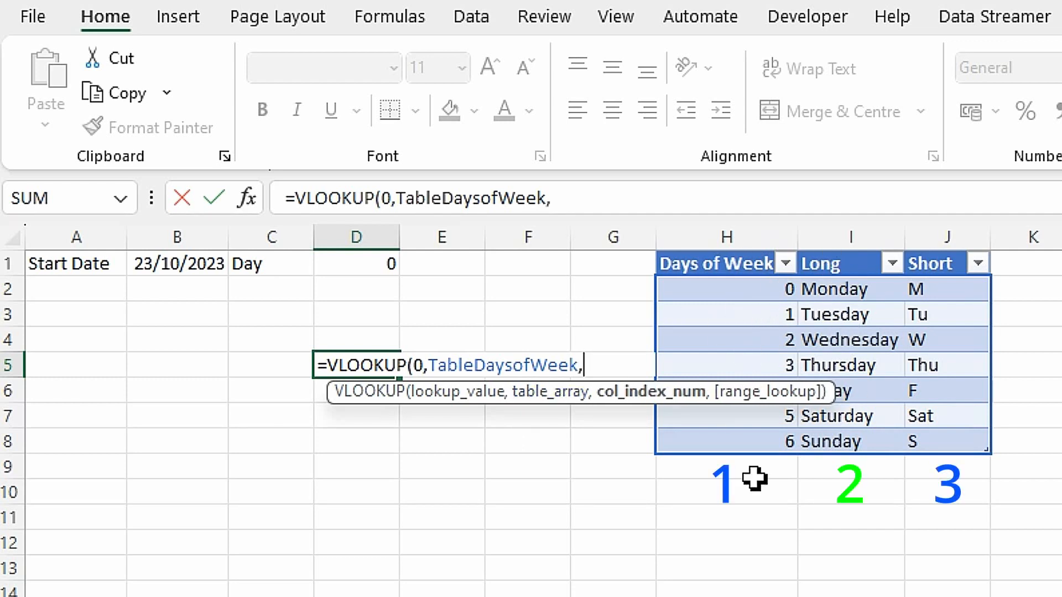
type("2")
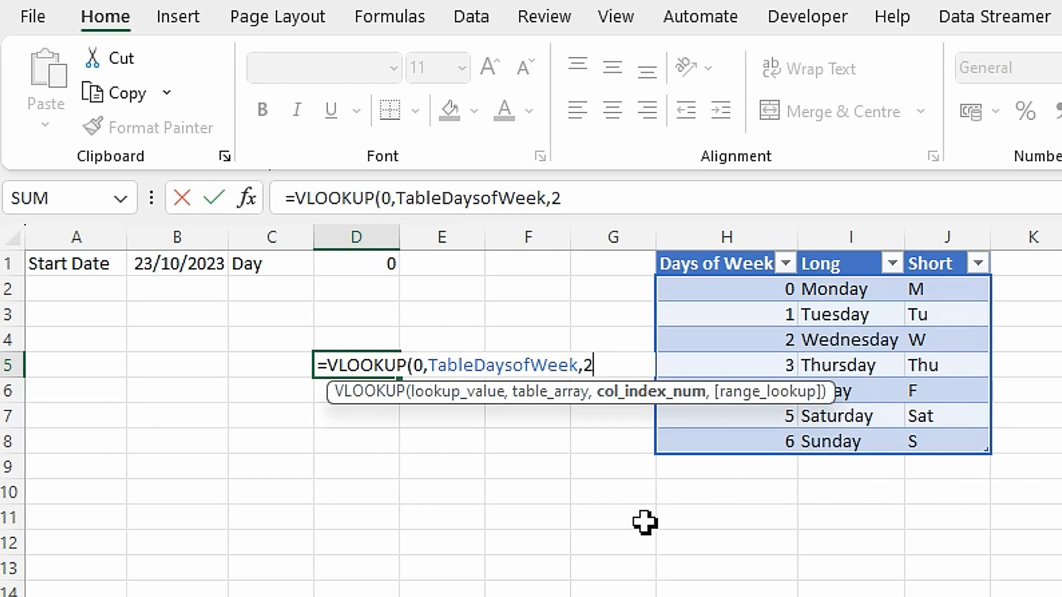
type(",")
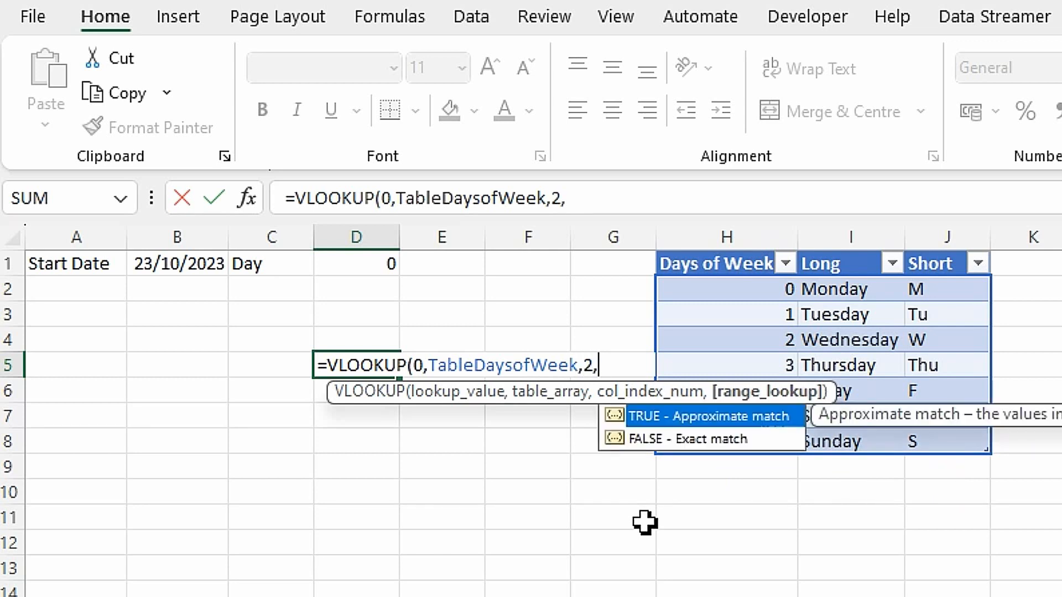
double_click(706, 439)
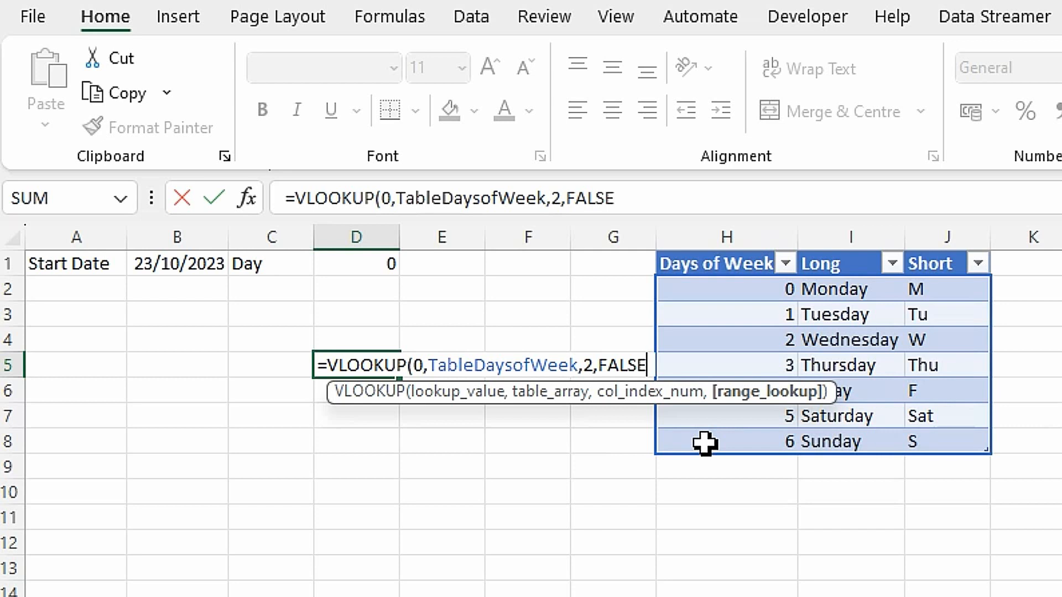
type(")")
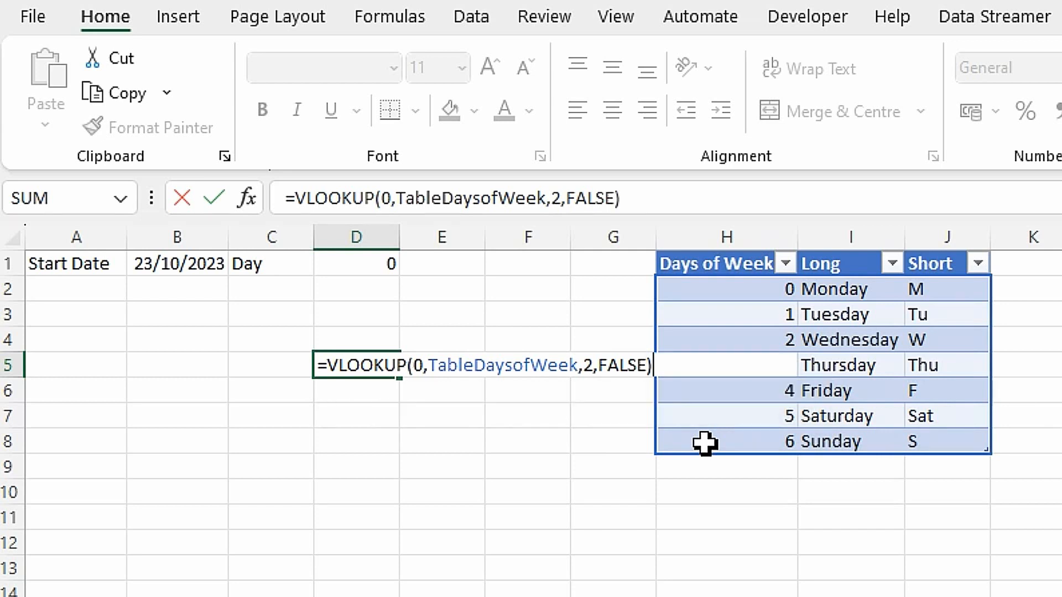
key("Return")
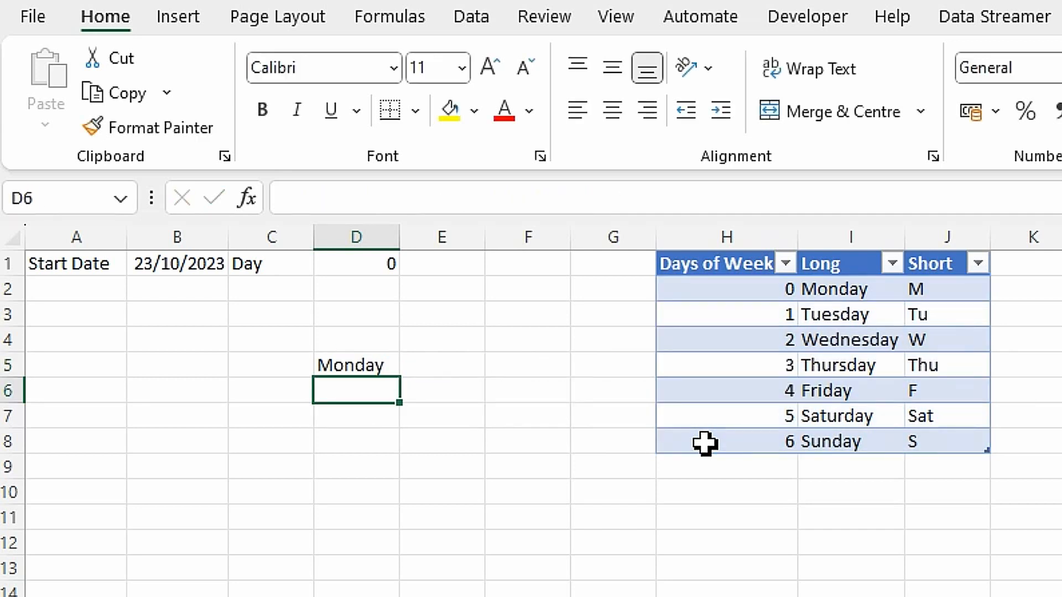
Change the lookup value in D5's VLOOKUP formula to 1
left_click(375, 365)
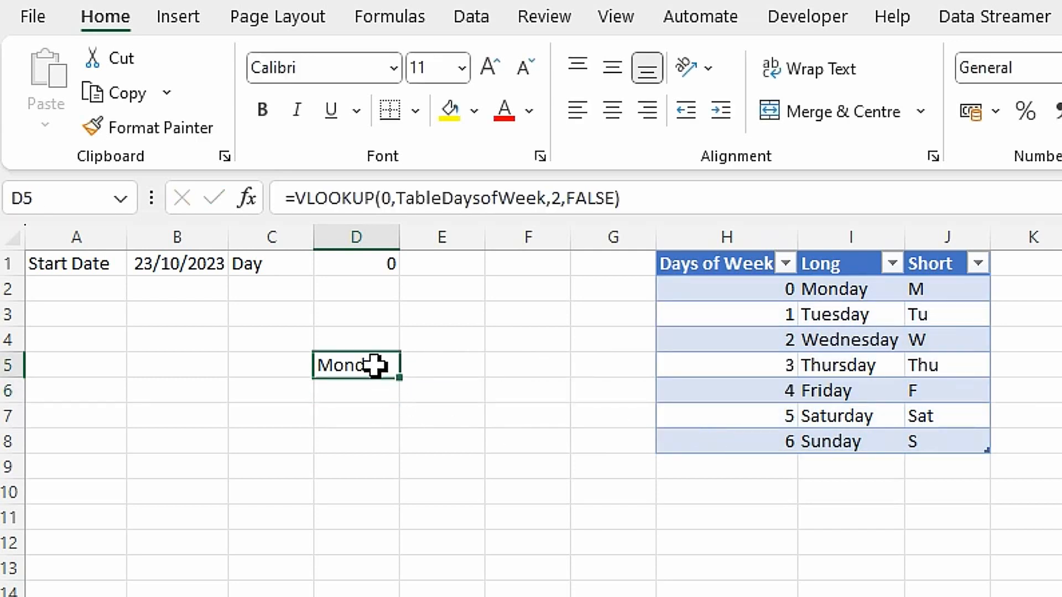
left_click(393, 199)
key("BackSpace")
type("1")
key("Return")
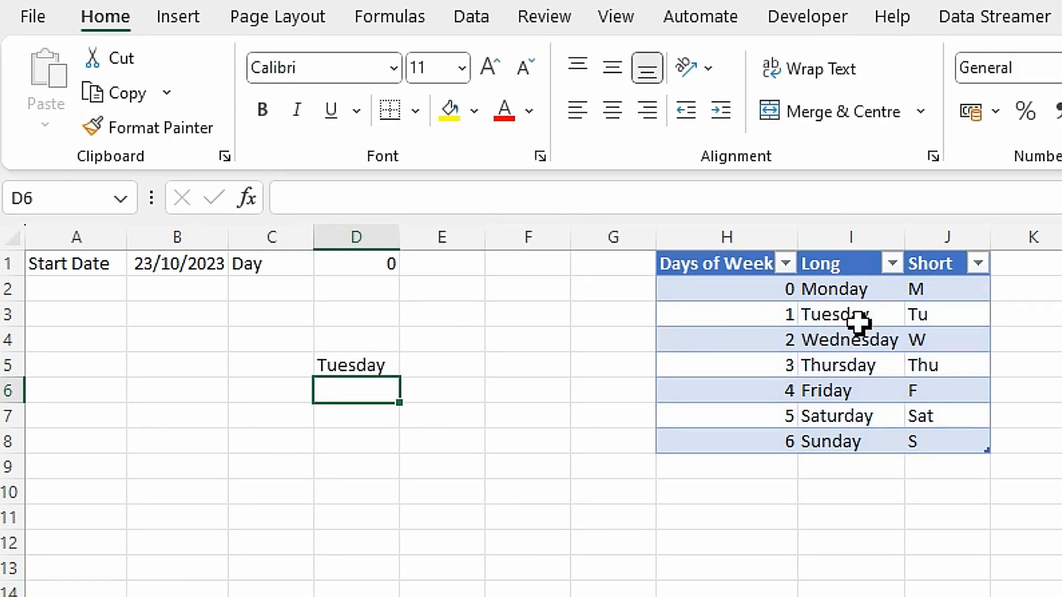
left_click(360, 363)
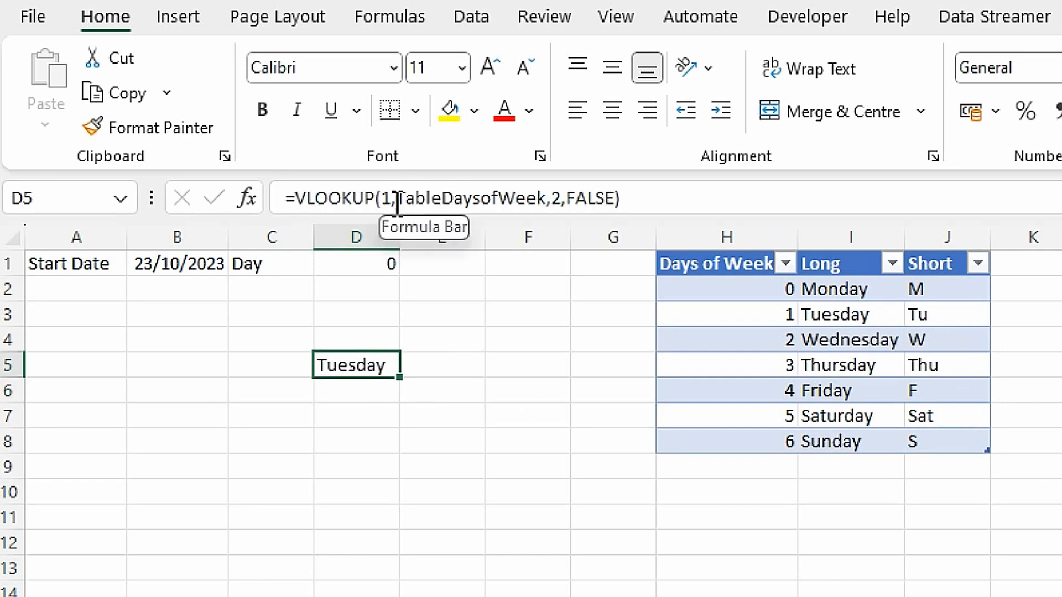
Copy WEEKDAY(B1,3) from D1's formula and use it as the lookup value in D5's VLOOKUP
left_click(376, 271)
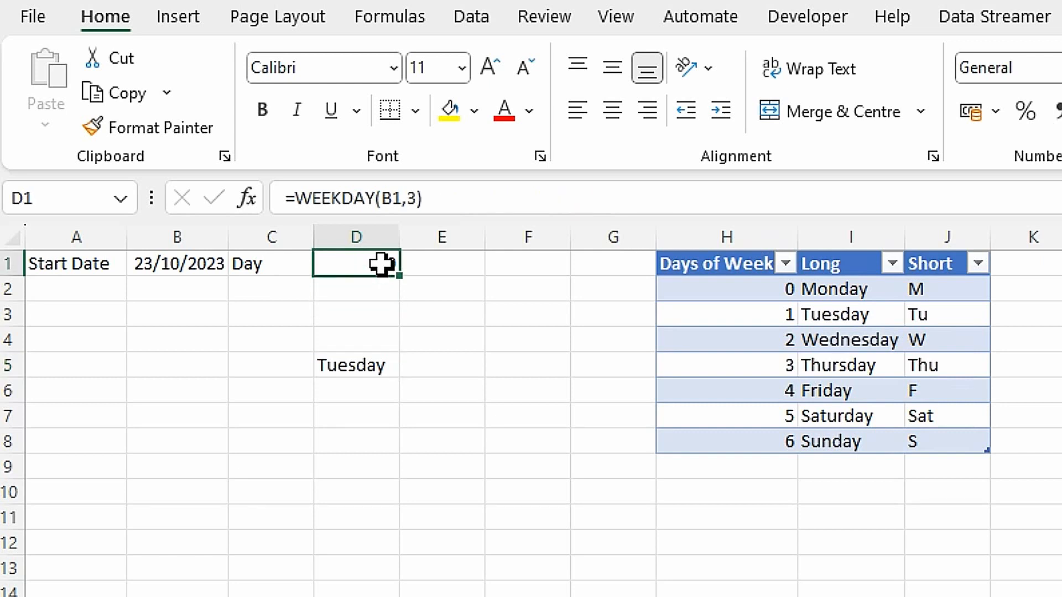
left_click_drag(431, 202, 307, 199)
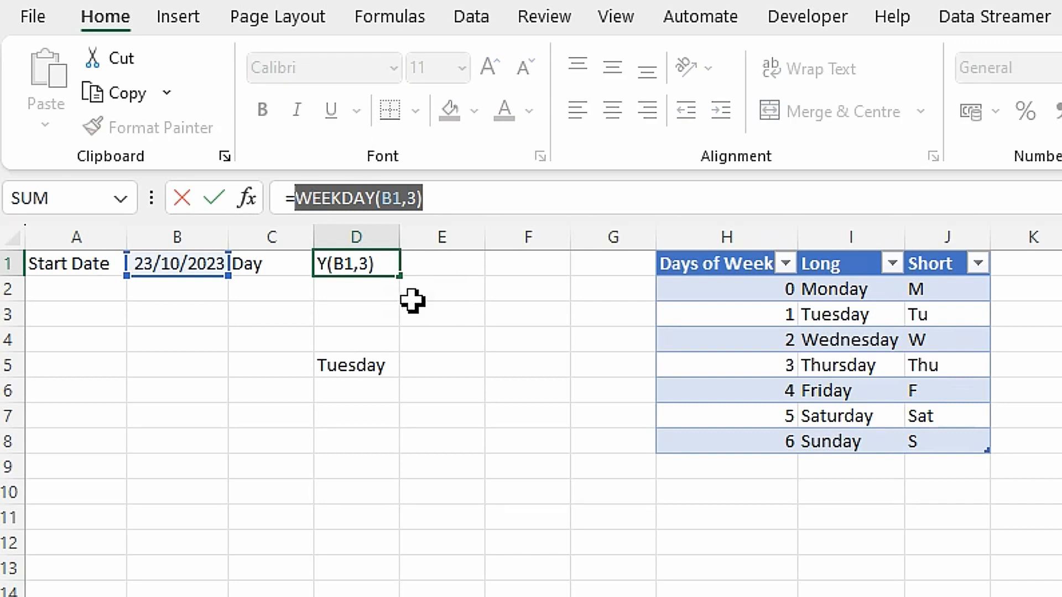
key("ctrl+c")
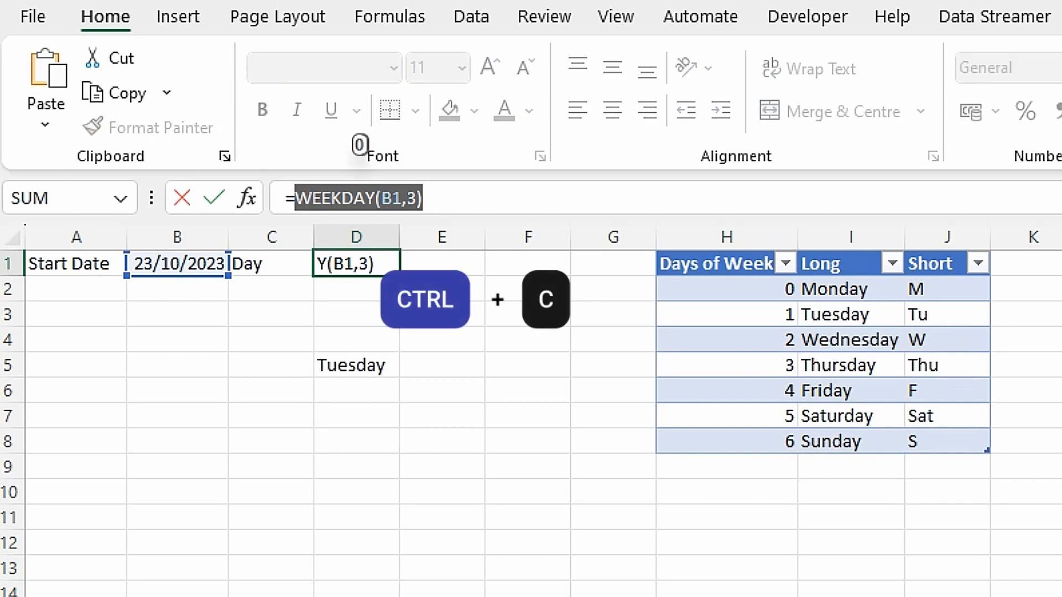
key("Escape")
left_click(354, 366)
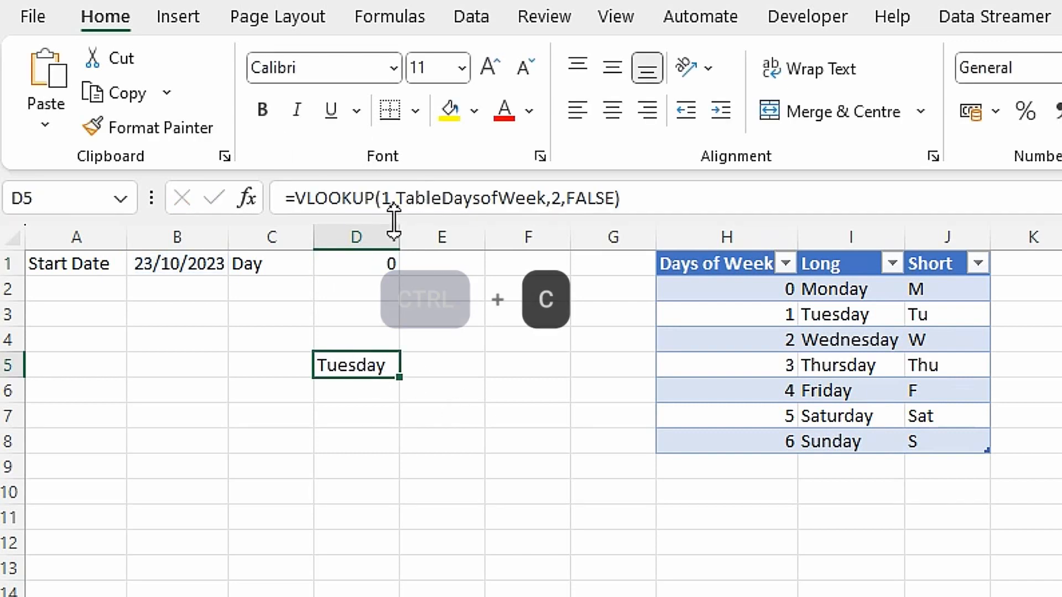
left_click(391, 198)
double_click(387, 198)
key("ctrl+v")
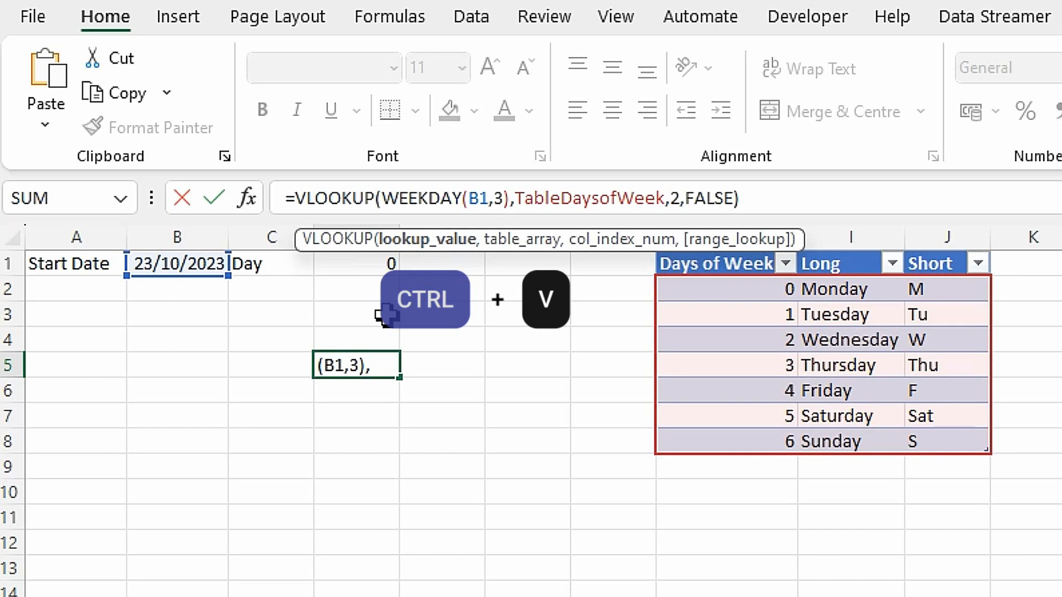
key("Return")
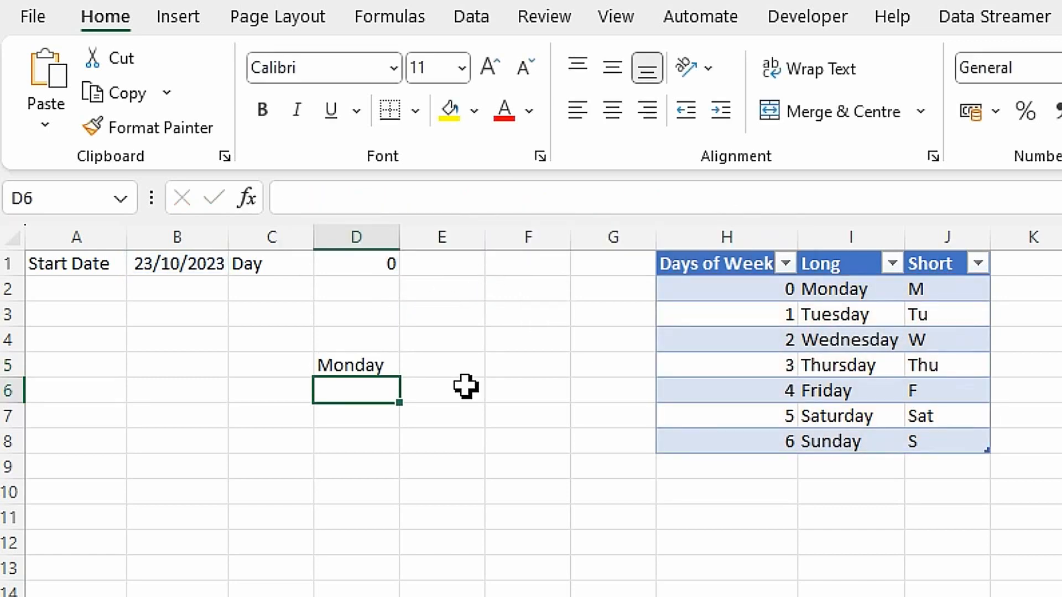
Replace the formula in D1 with D5's =VLOOKUP(WEEKDAY(B1,3),TableDaysofWeek,2,FALSE)
left_click(370, 368)
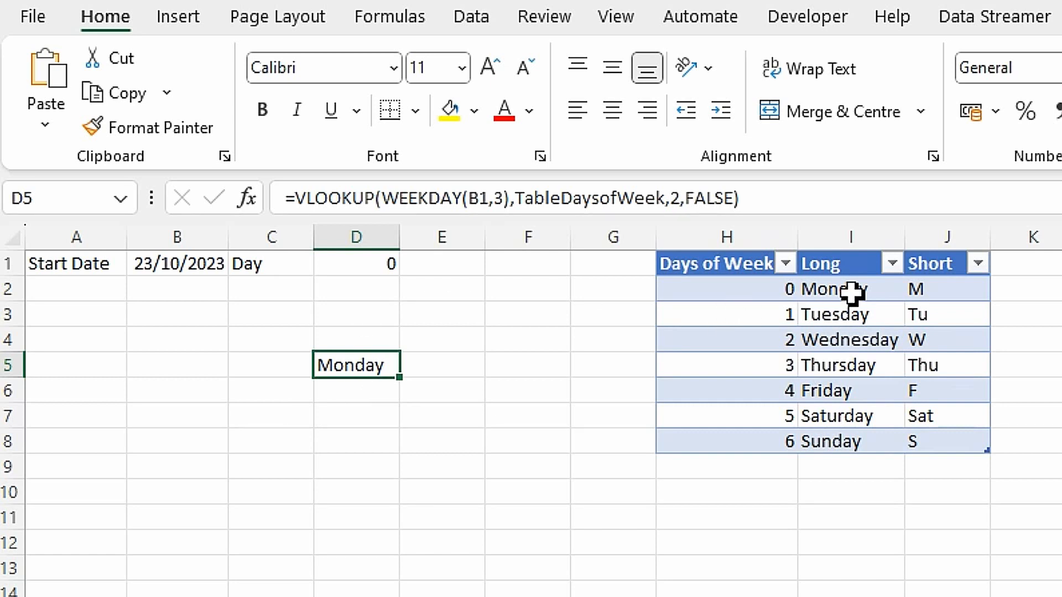
left_click_drag(759, 199, 237, 192)
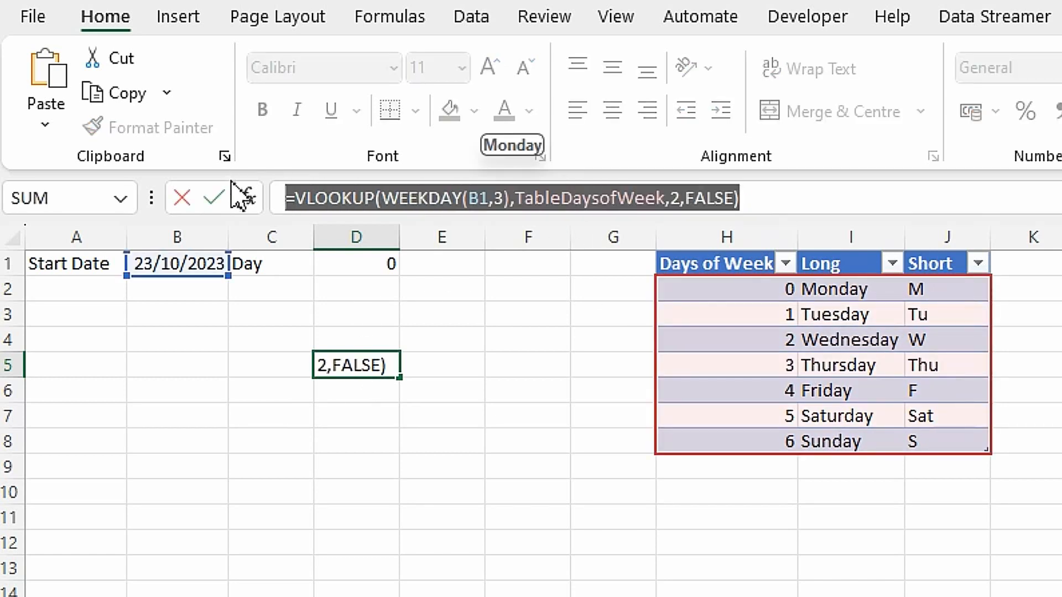
key("Escape")
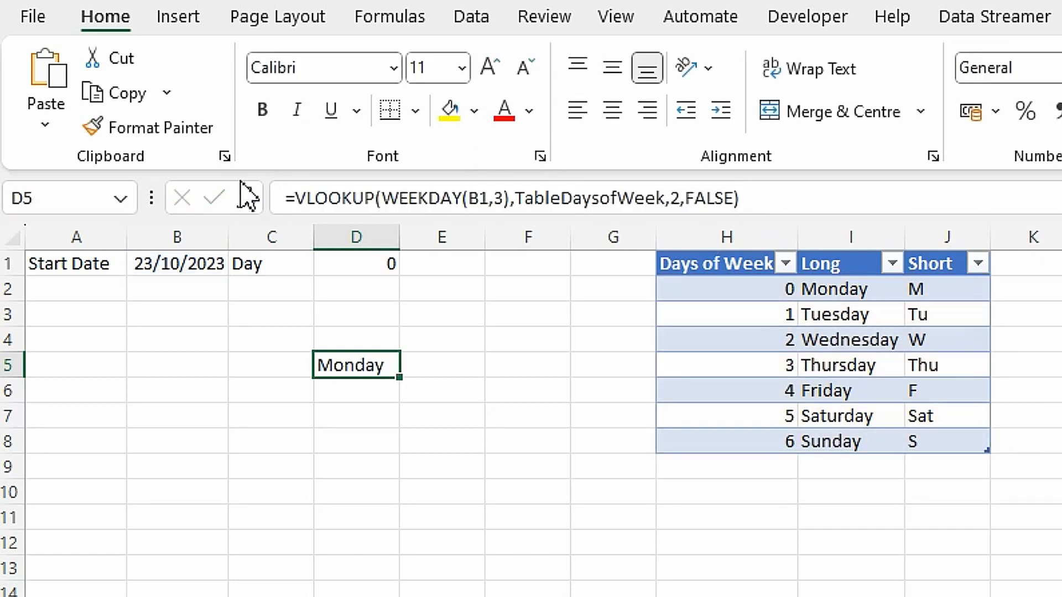
left_click(384, 268)
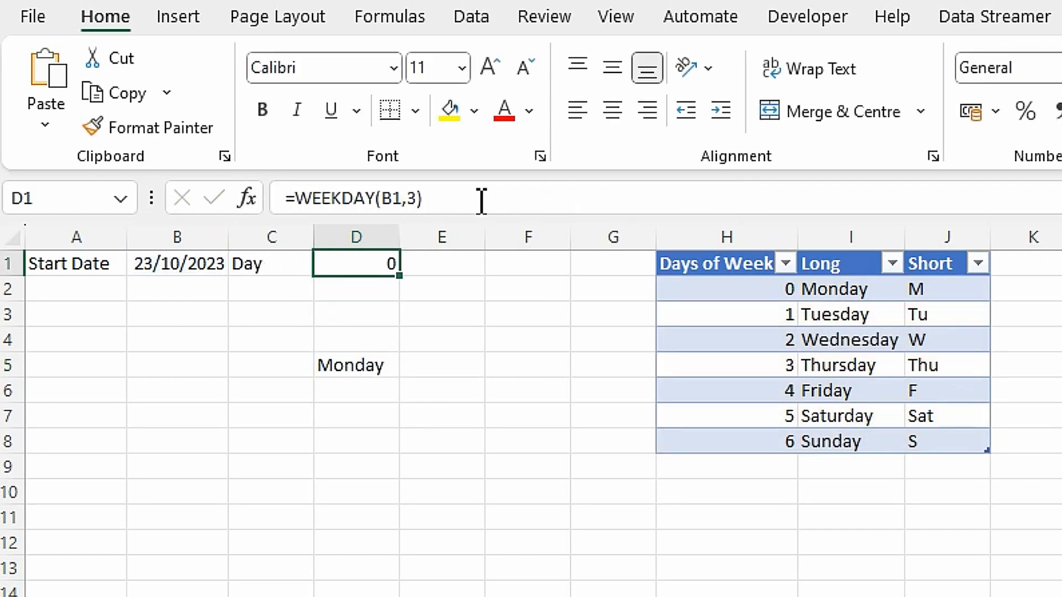
left_click_drag(481, 202, 166, 171)
key("ctrl+v")
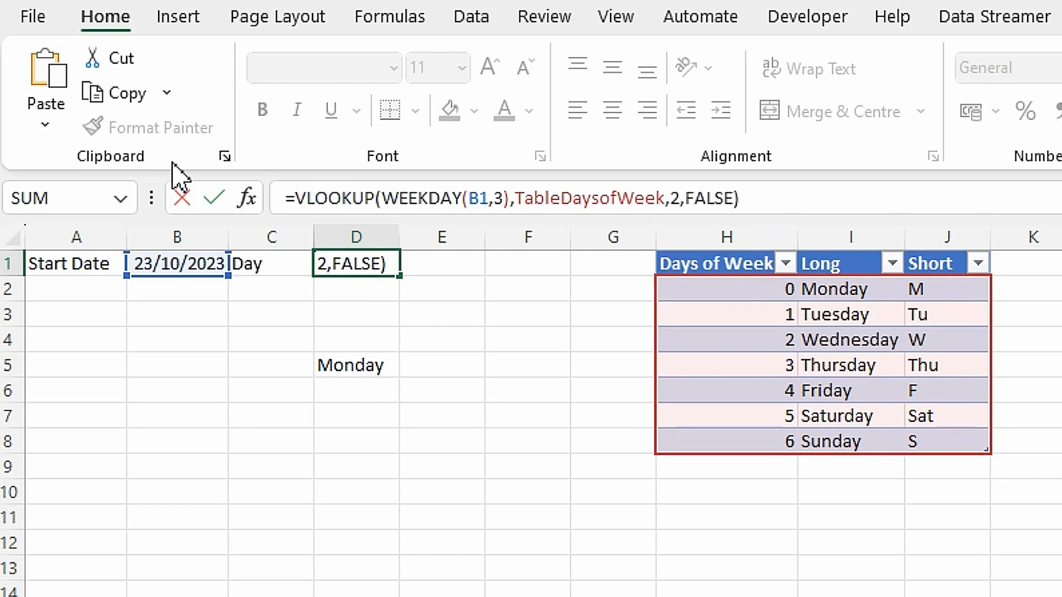
key("Return")
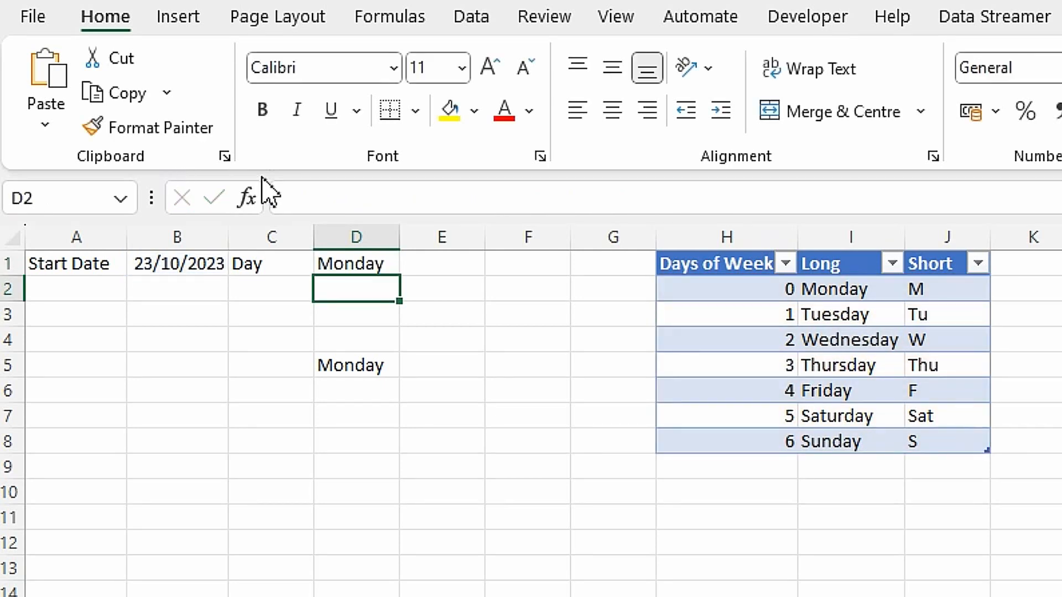
Set the start date in B1 to 24/10/23 to test the day lookup
left_click(172, 267)
type("24/10/23")
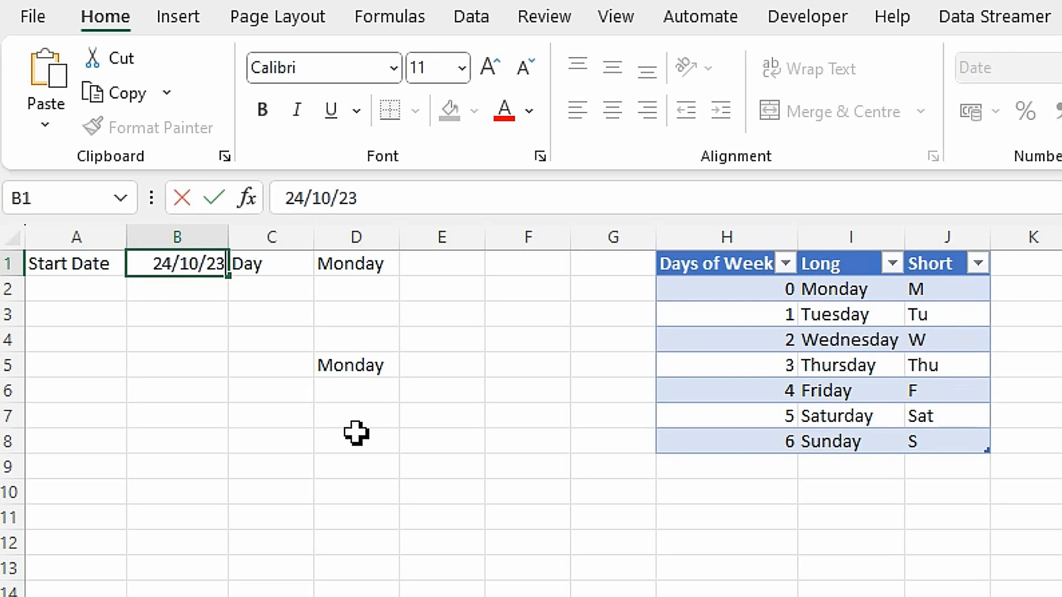
key("Return")
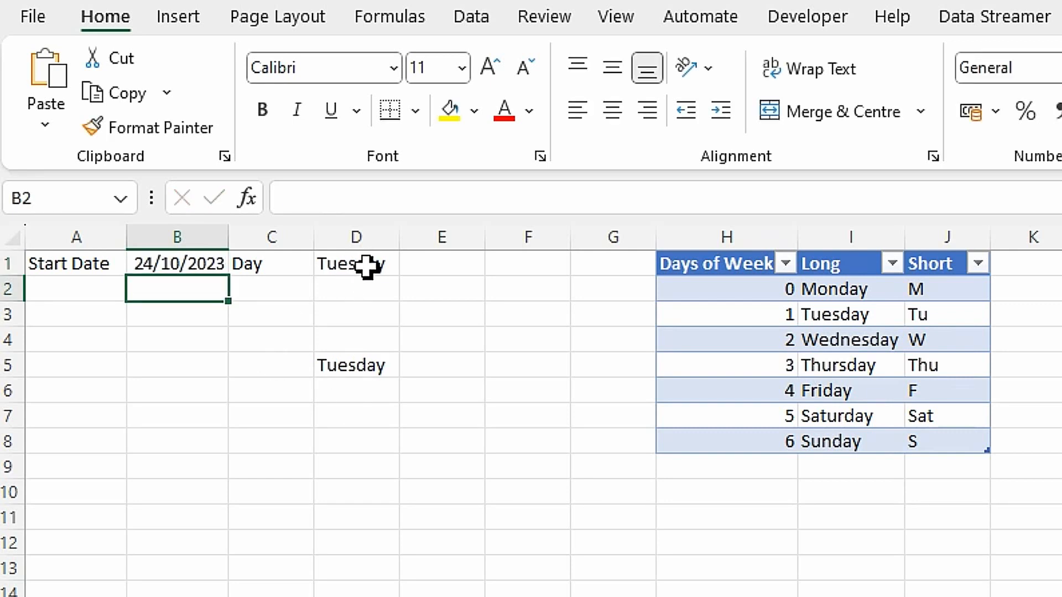
Clear the duplicate weekday lookup from D5 and set the start date in B1 to 23/10/23
left_click(370, 378)
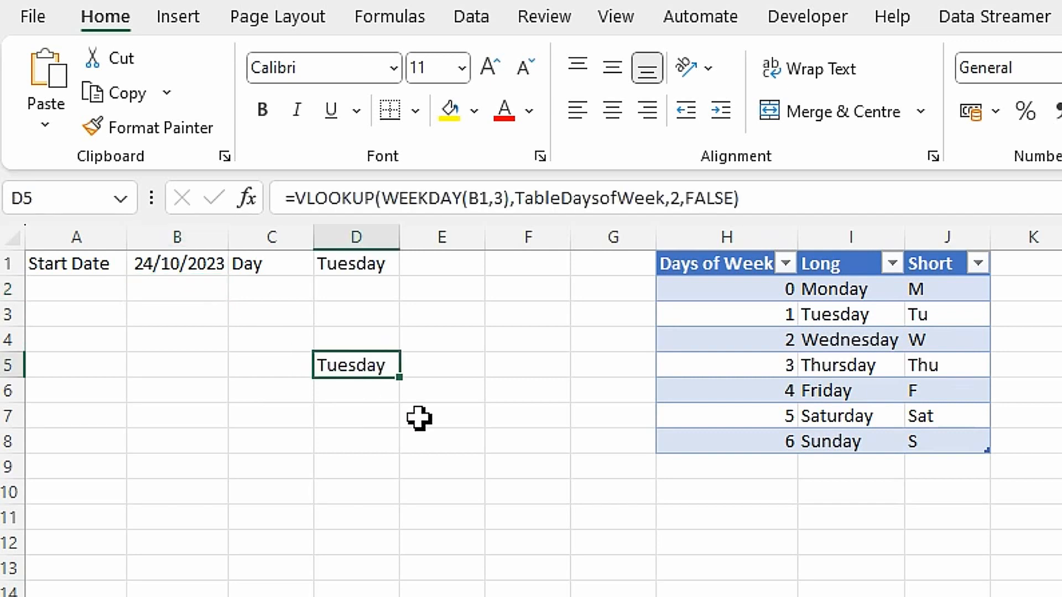
key("Delete")
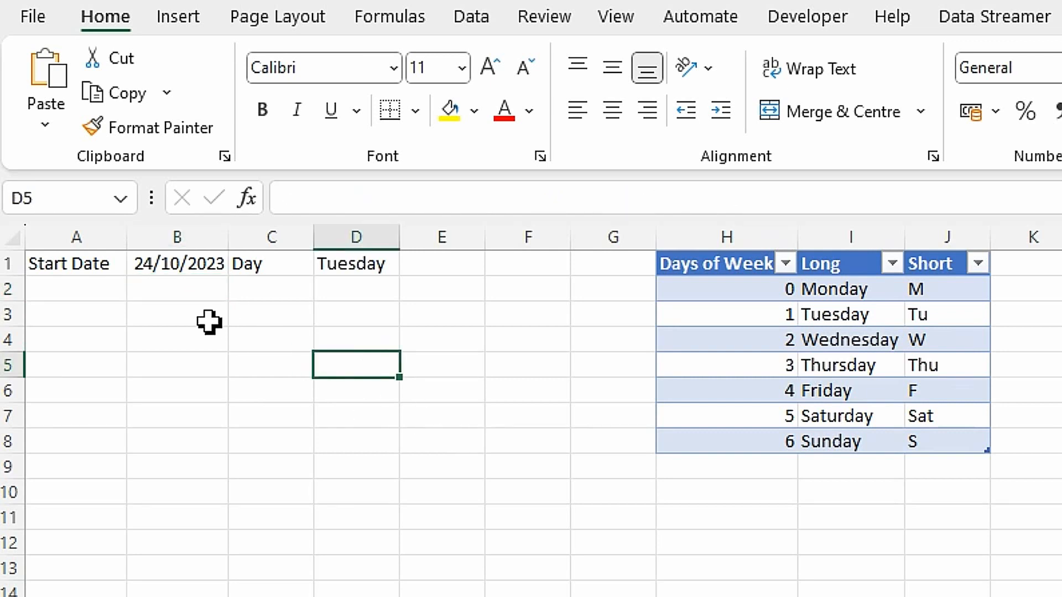
left_click(198, 270)
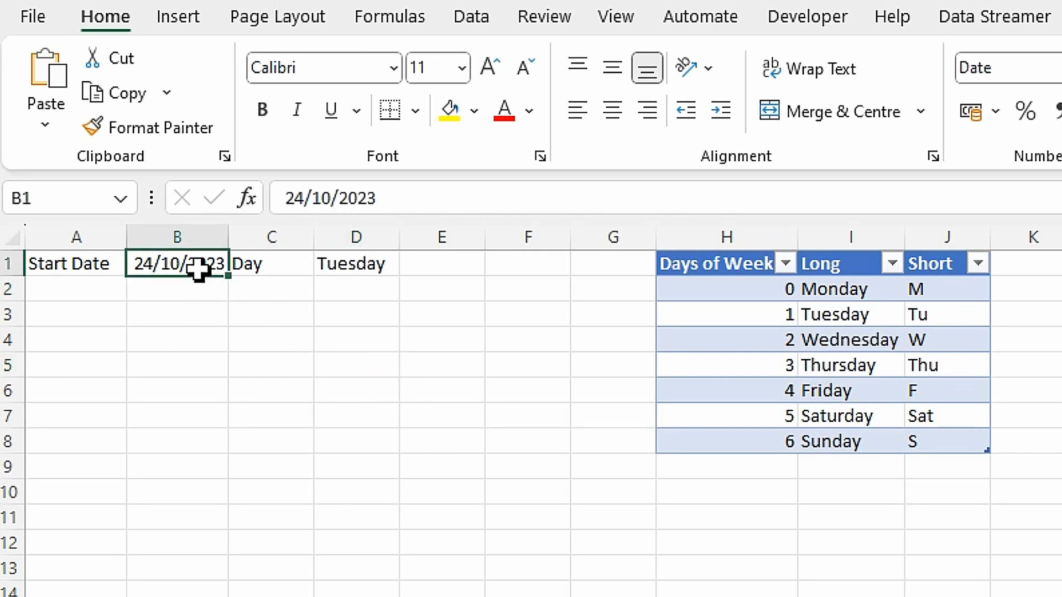
type("23")
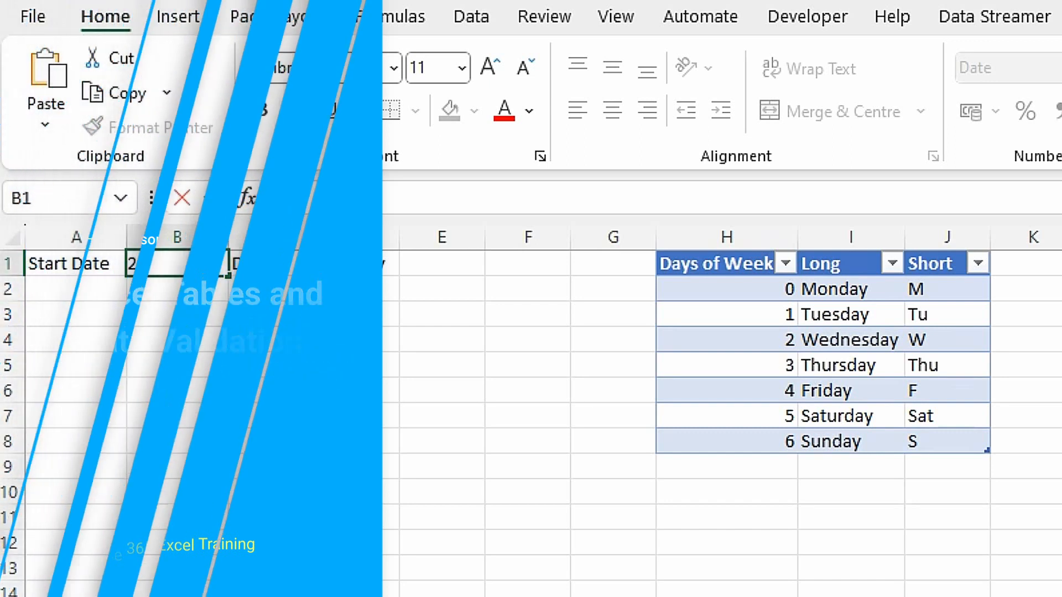
type("/10")
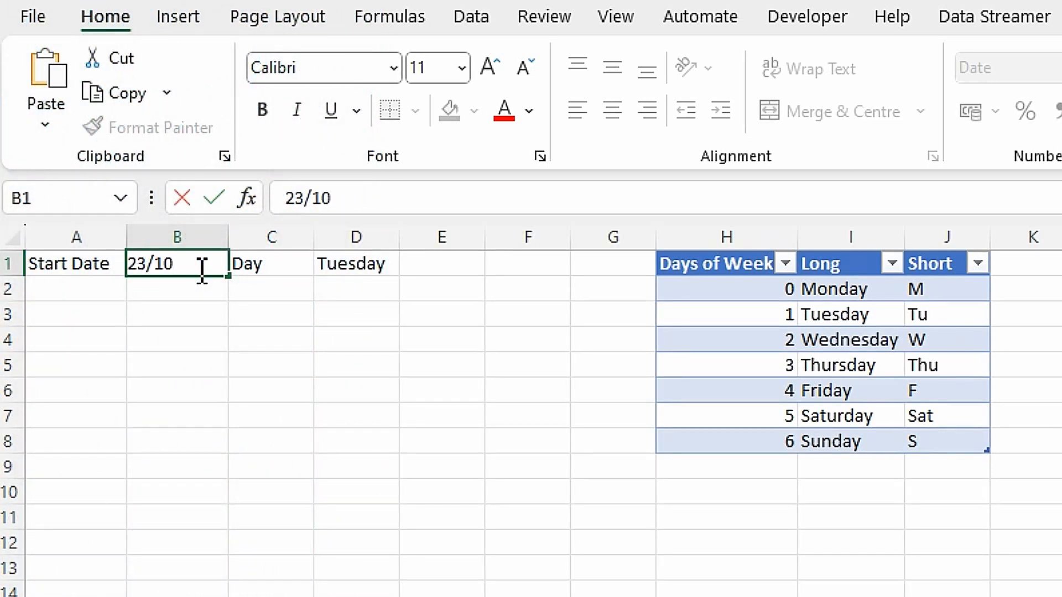
type("/23")
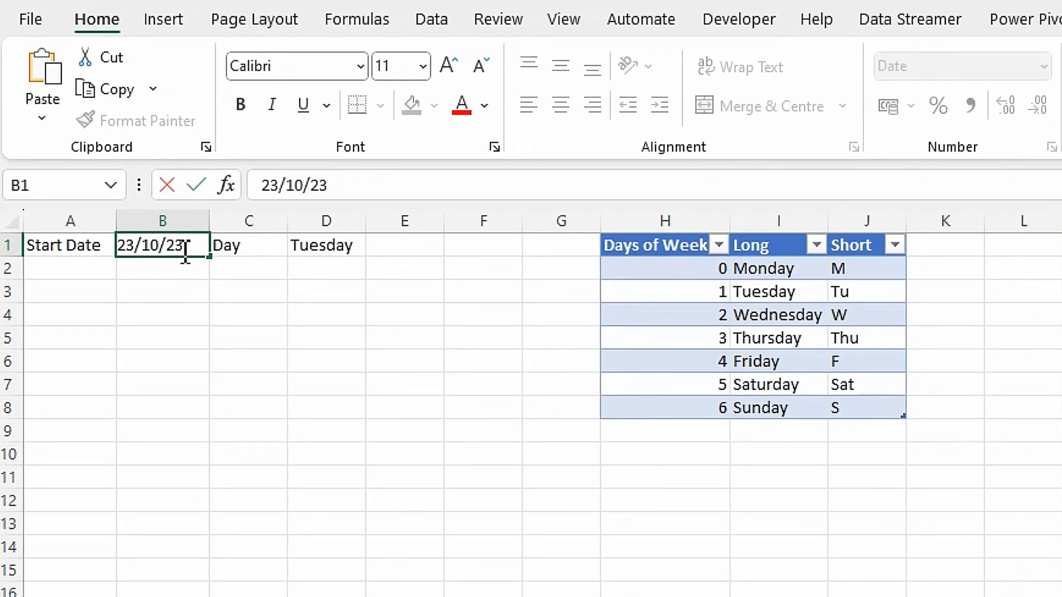
key("Return")
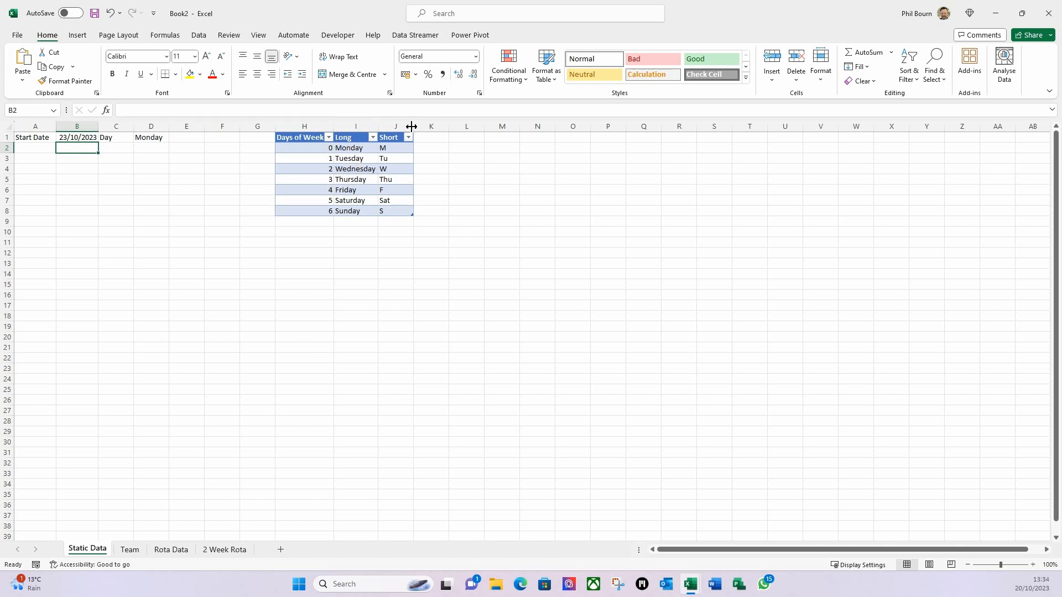
Enter the headings Types and Short in M1 and N1 of the Static Data sheet
left_click(499, 137)
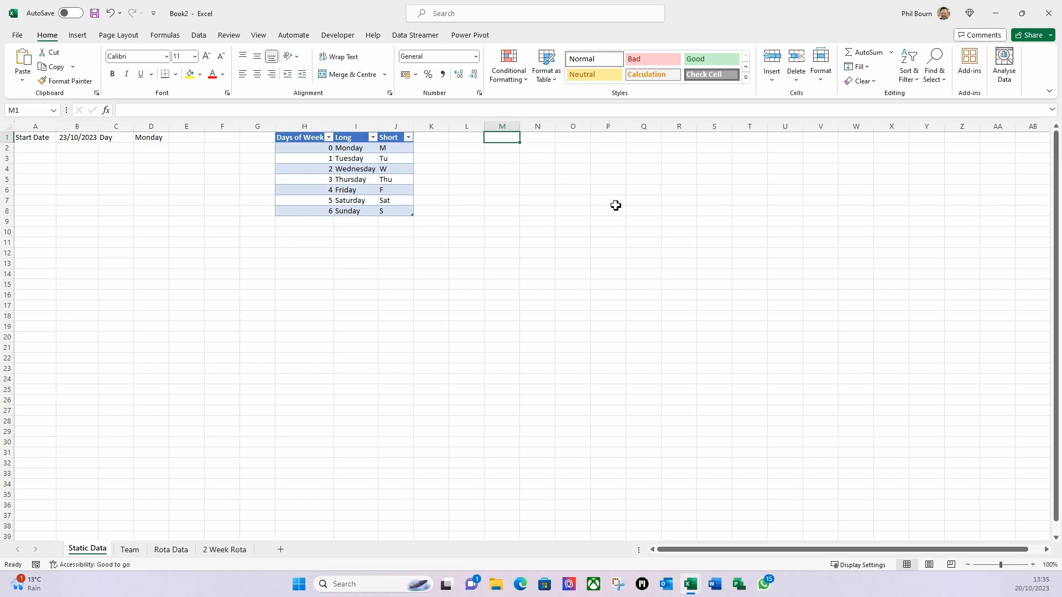
type("Types")
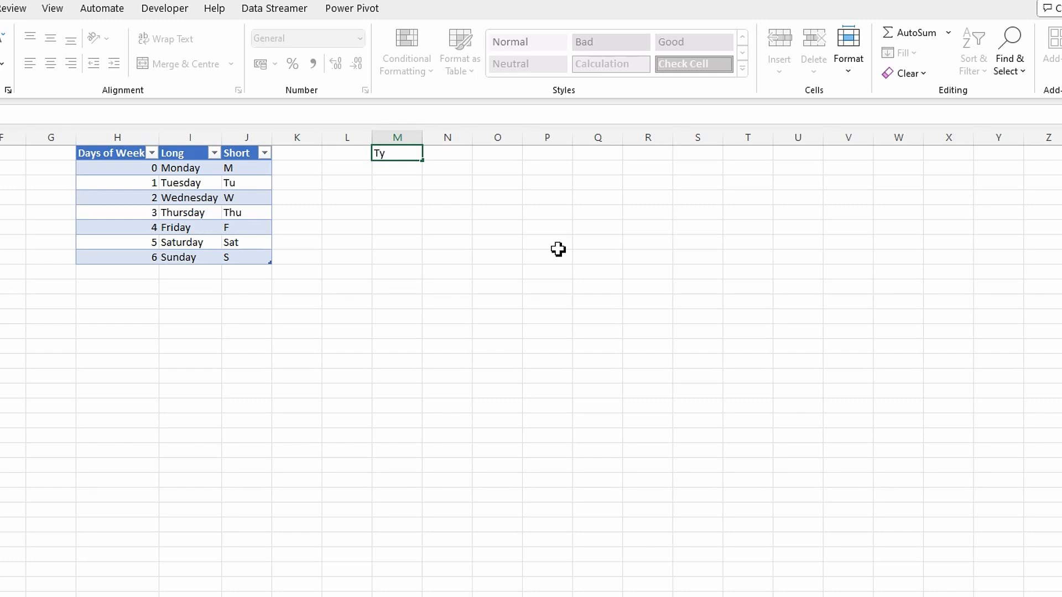
key("Tab")
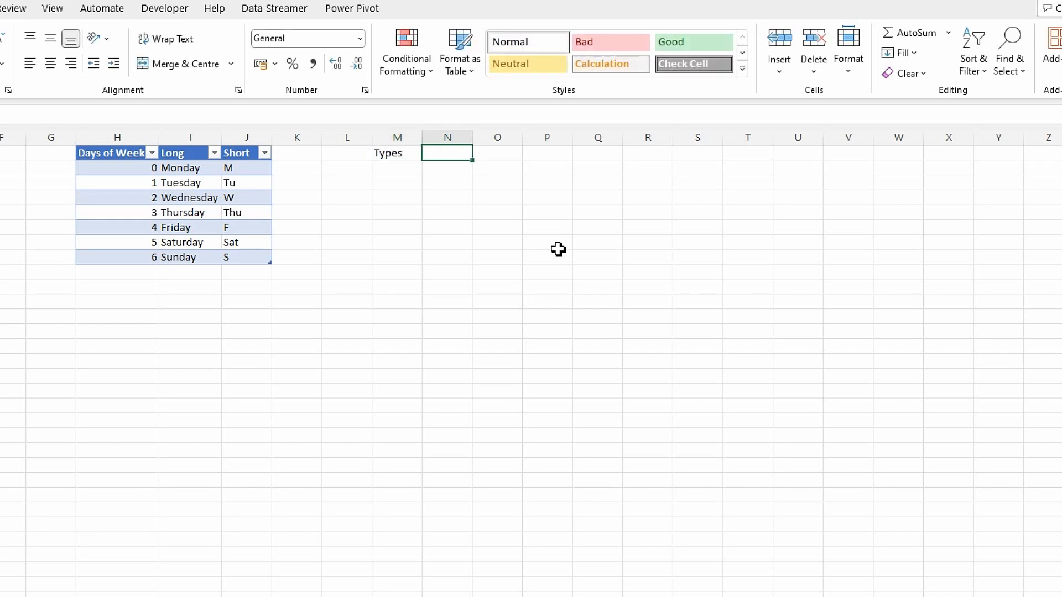
type("Short")
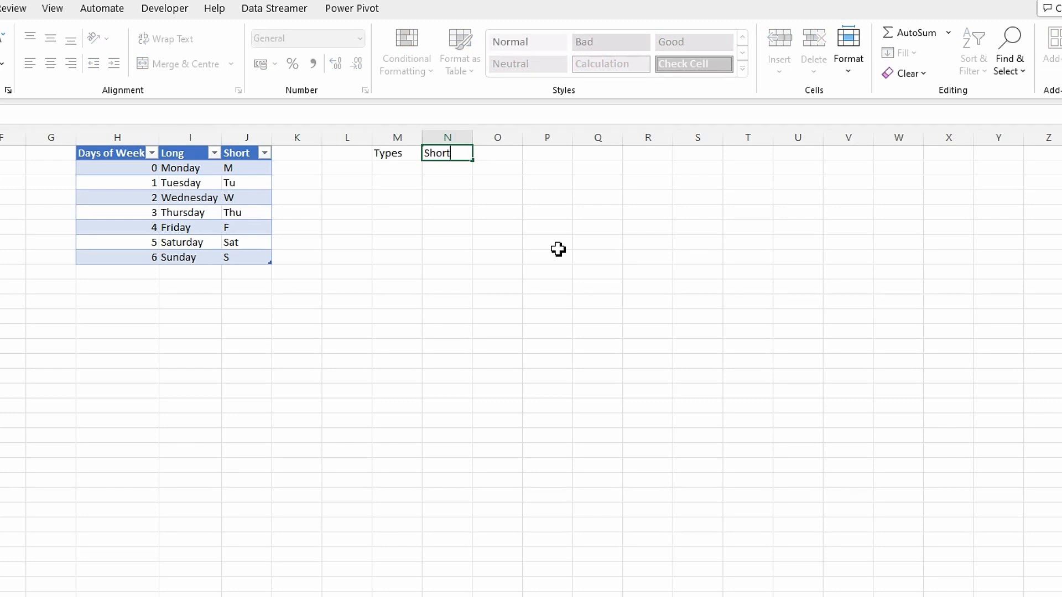
key("Return")
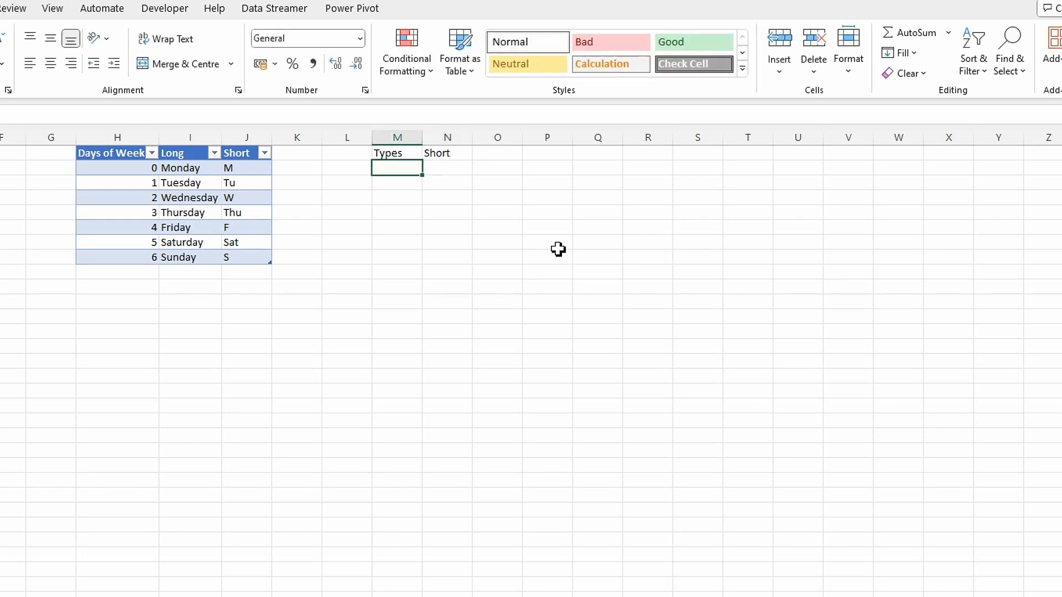
Enter the type Not Scheduled with short code N/S in M2:N2 and autofit column M
type("Not Scheduled")
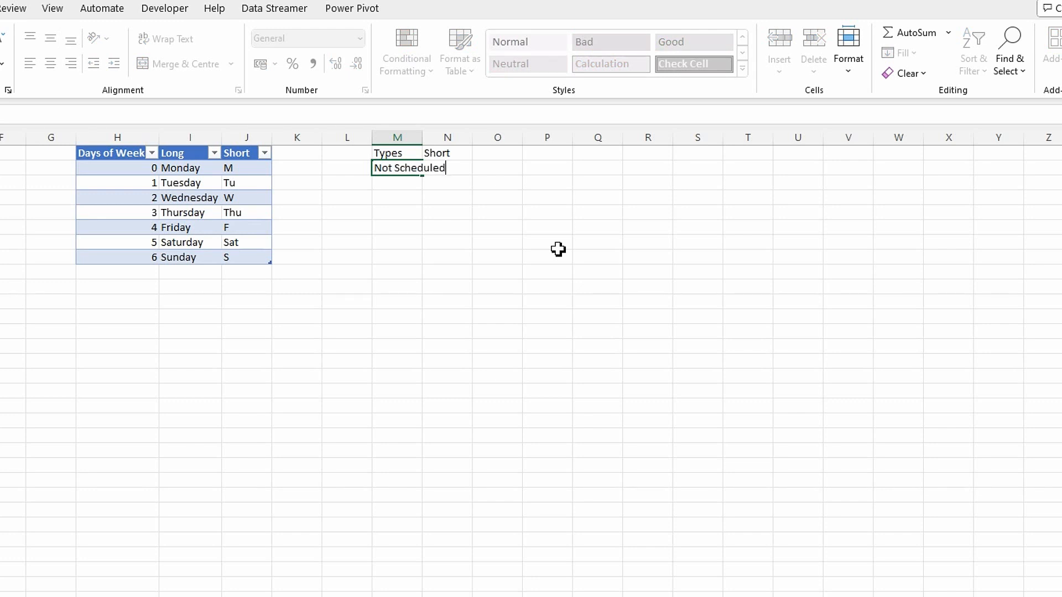
key("Tab")
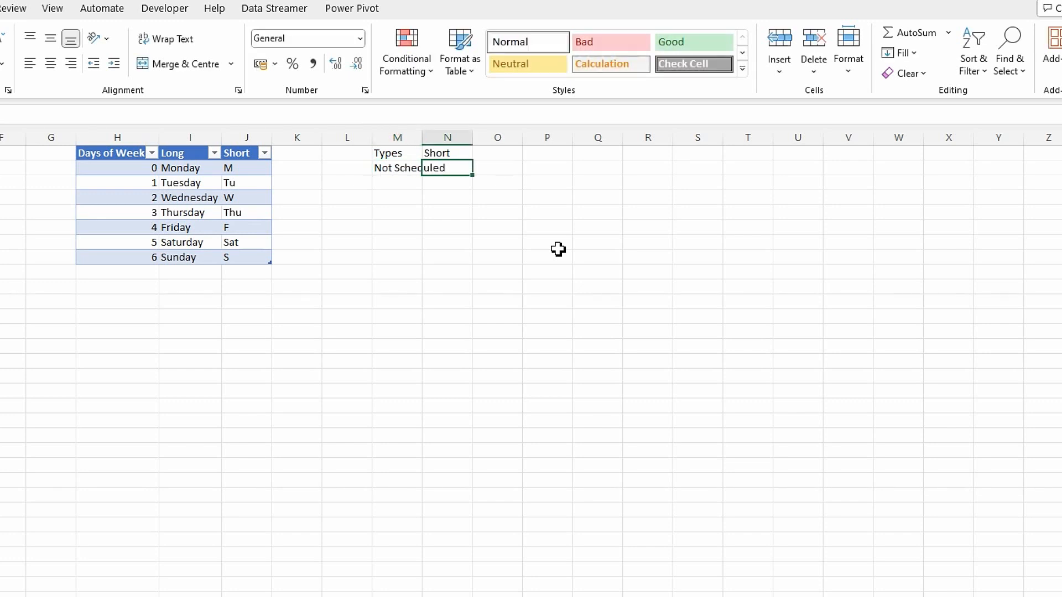
type("N/S")
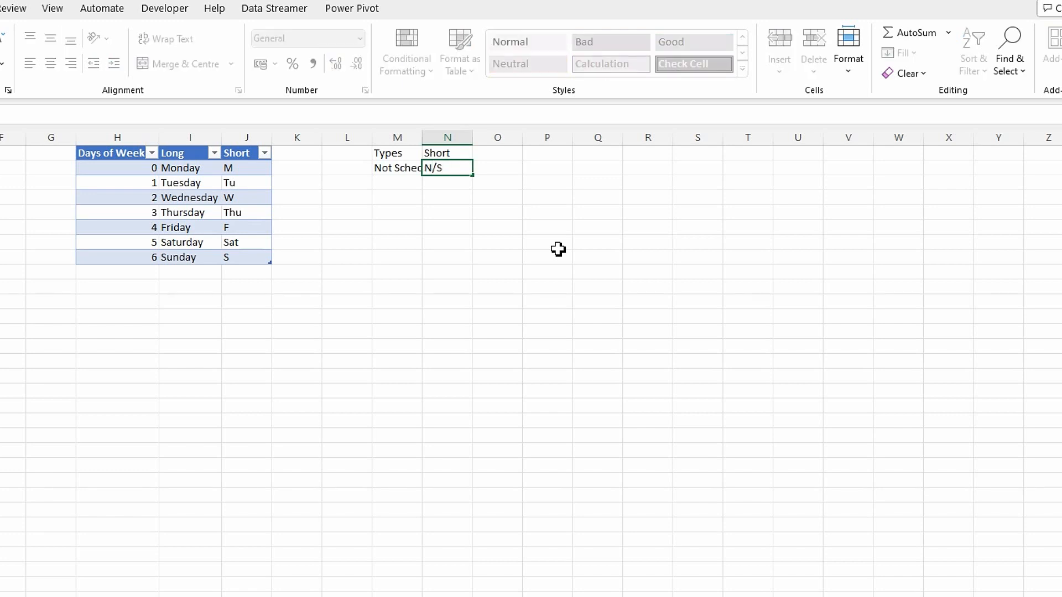
key("Tab")
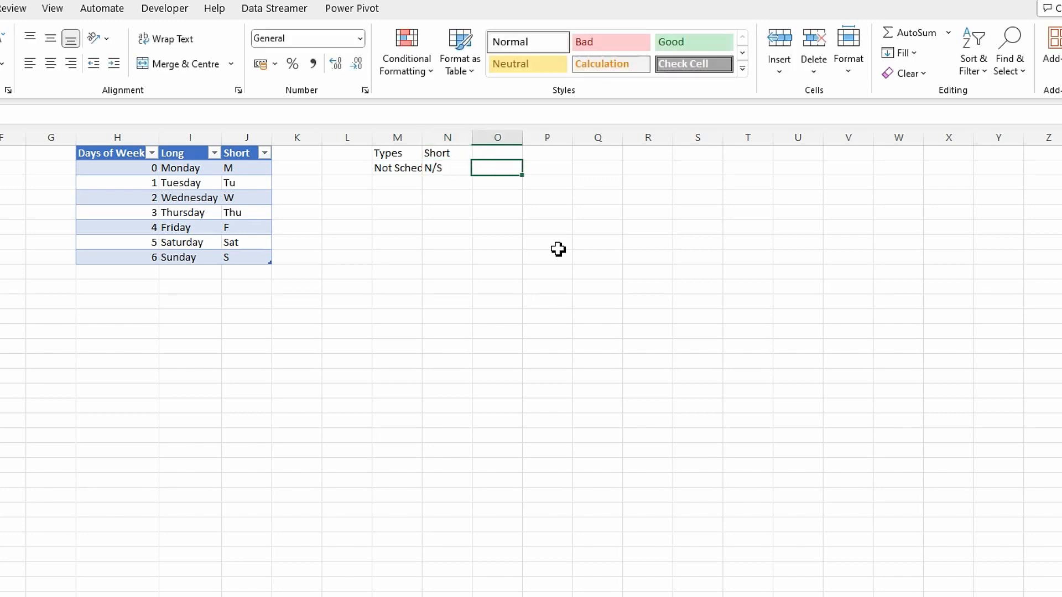
double_click(425, 133)
left_click(420, 168)
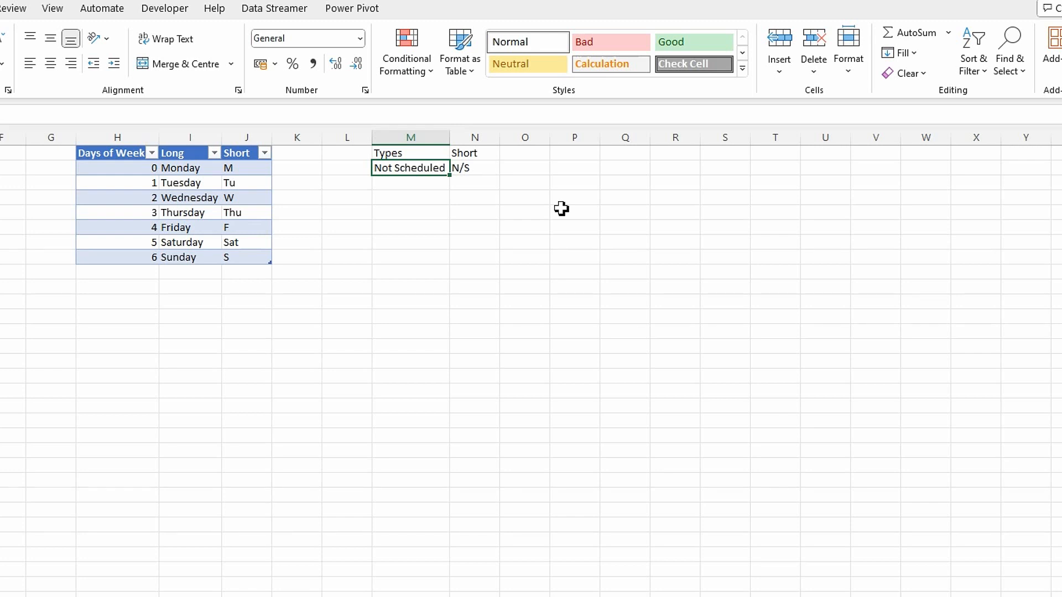
Enter the label List Demo in Q2 and autofit column Q to the text
left_click(744, 172)
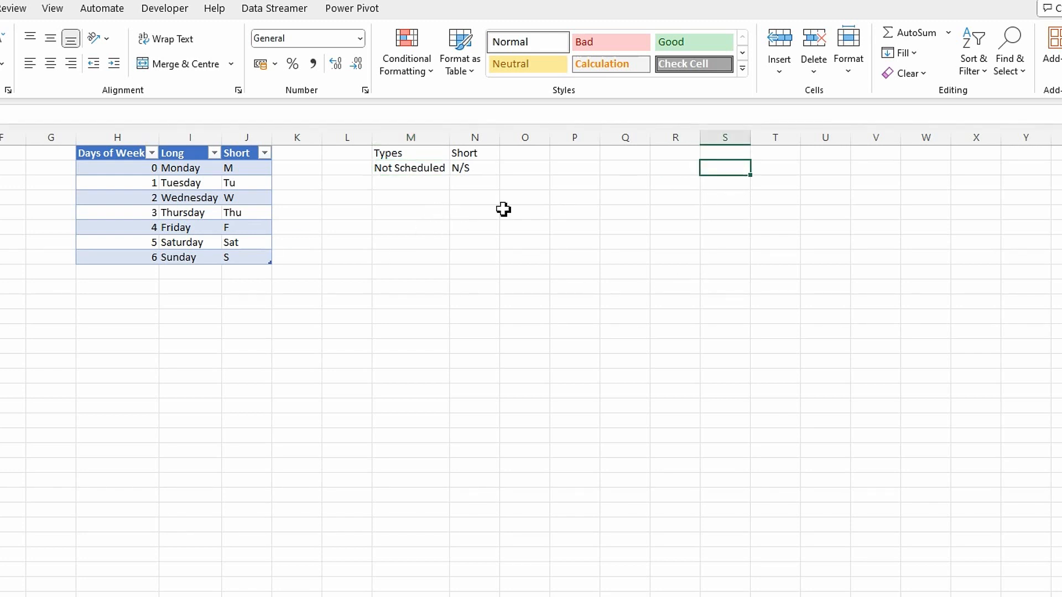
left_click(634, 171)
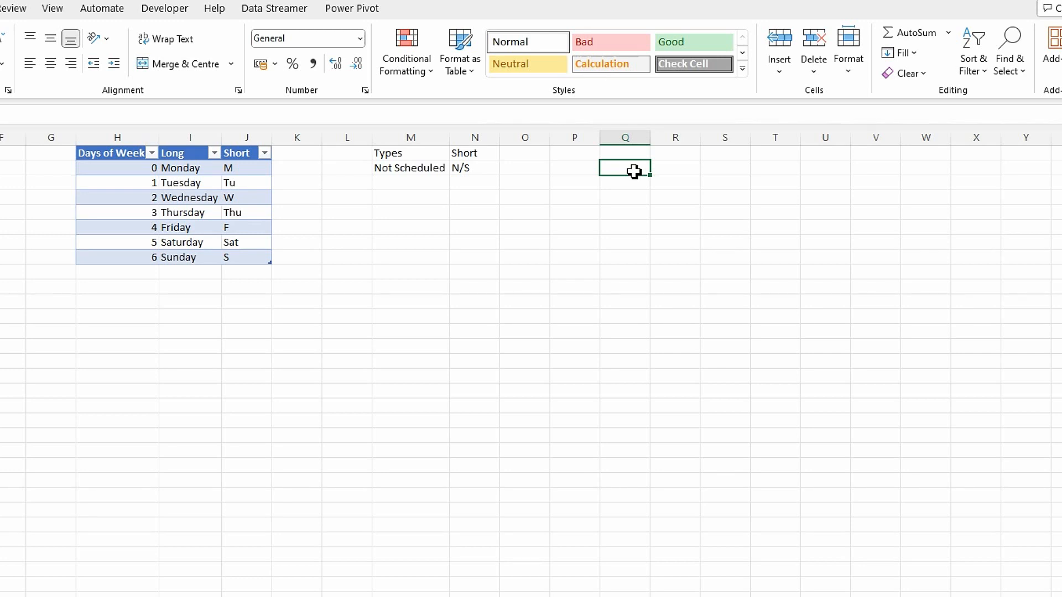
type("List Demo")
key("Tab")
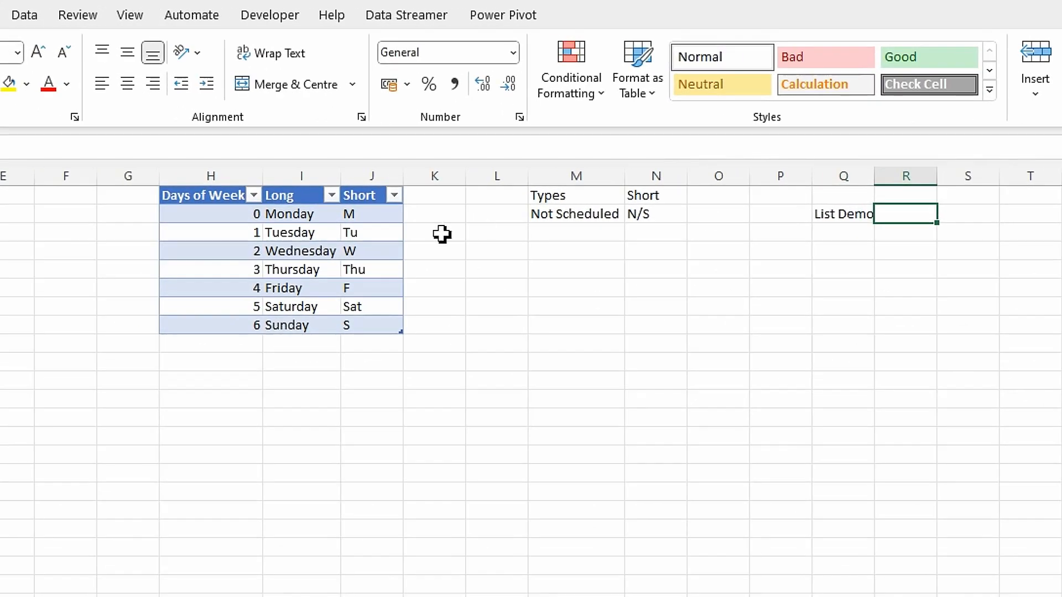
double_click(875, 178)
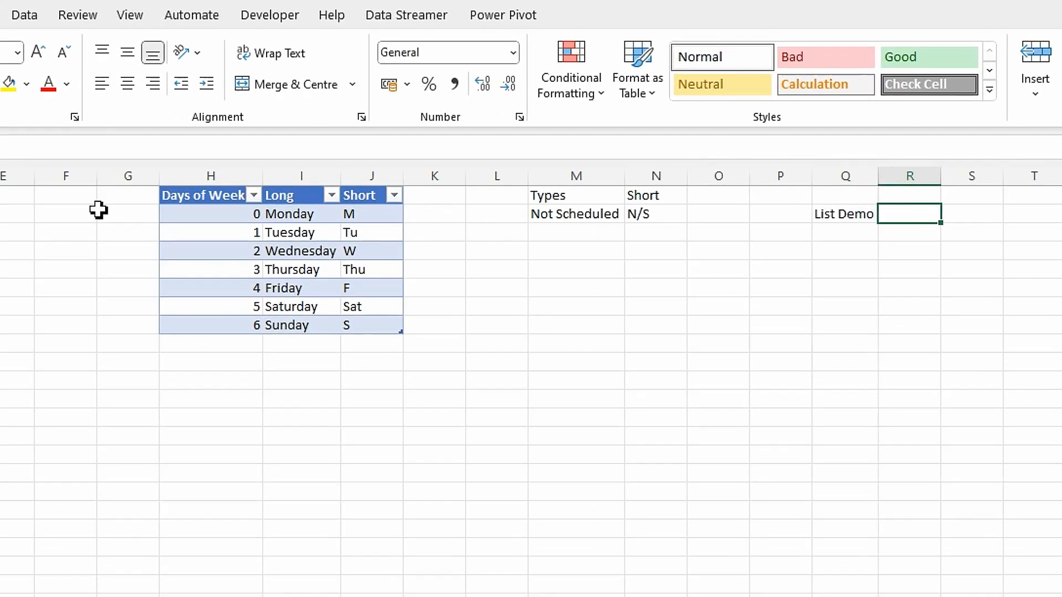
Add List data validation to R2 with source =$M$2:$M$3 and check the choices in its drop-down
left_click(35, 22)
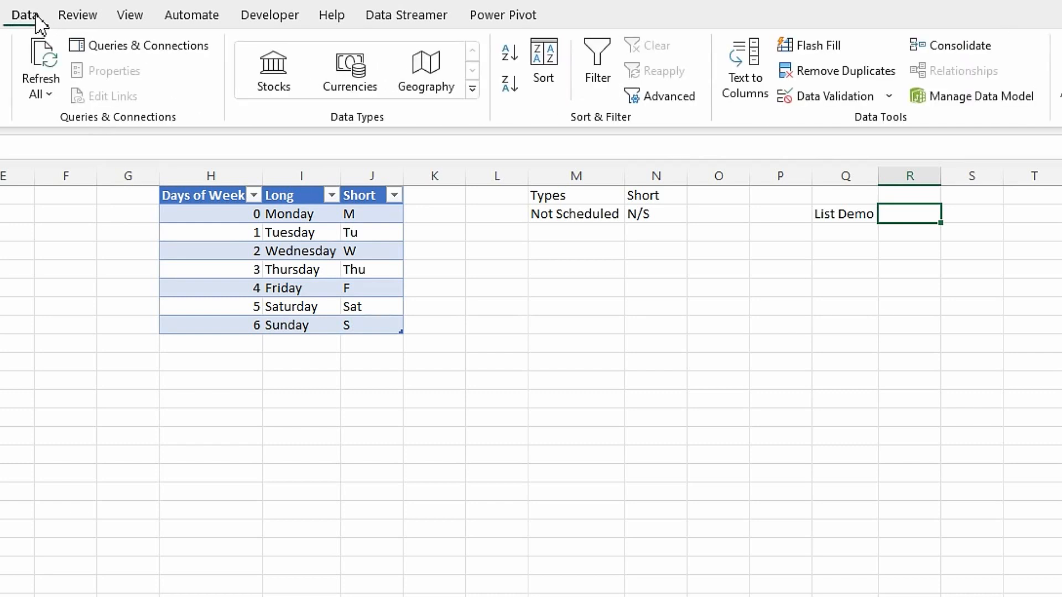
left_click(889, 97)
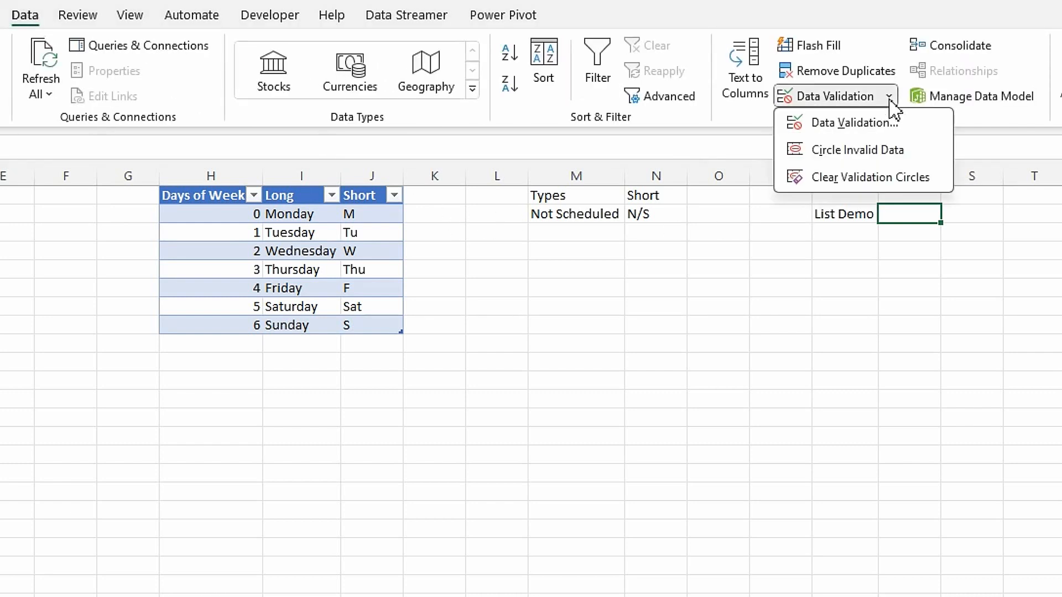
left_click(848, 124)
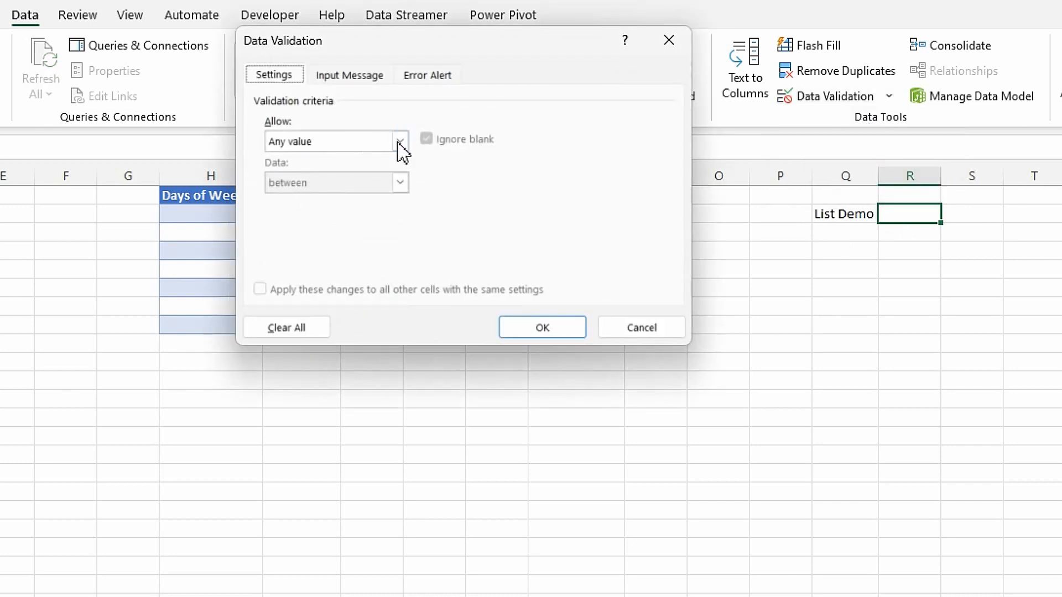
left_click(399, 142)
left_click(318, 197)
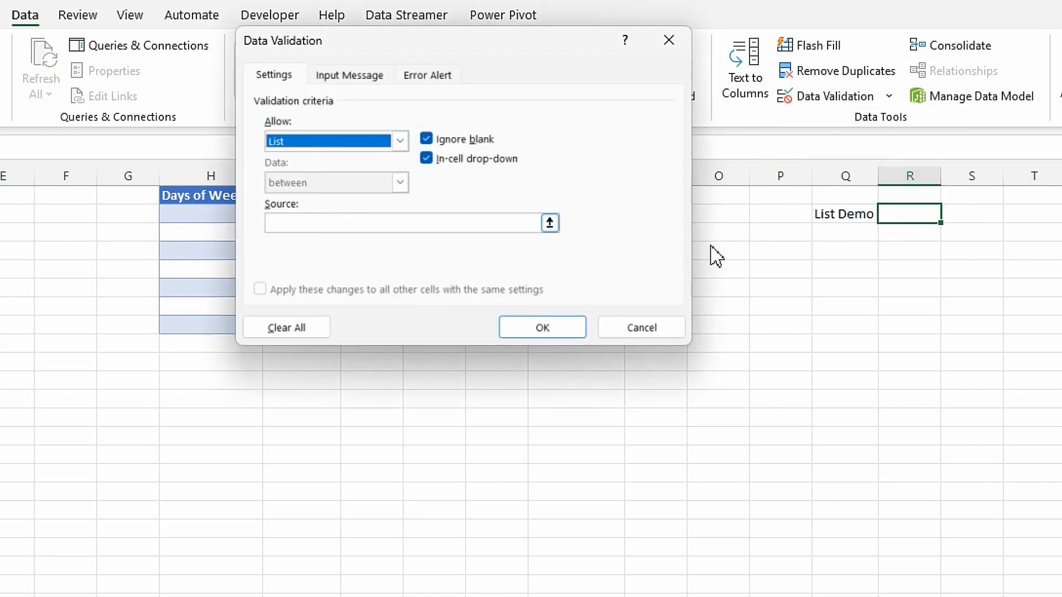
left_click(553, 223)
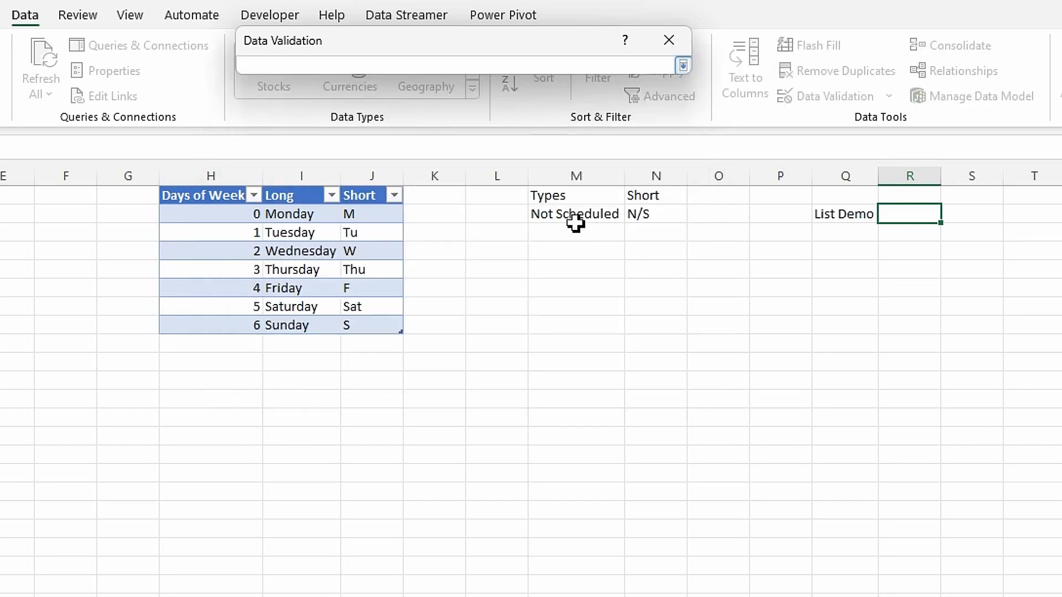
left_click_drag(579, 218, 576, 235)
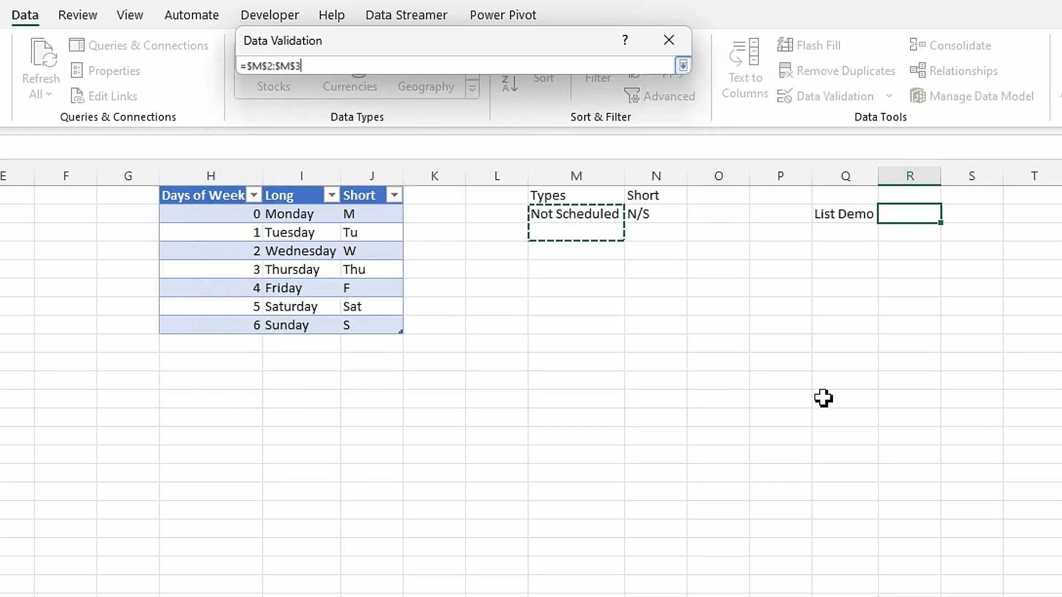
left_click(684, 66)
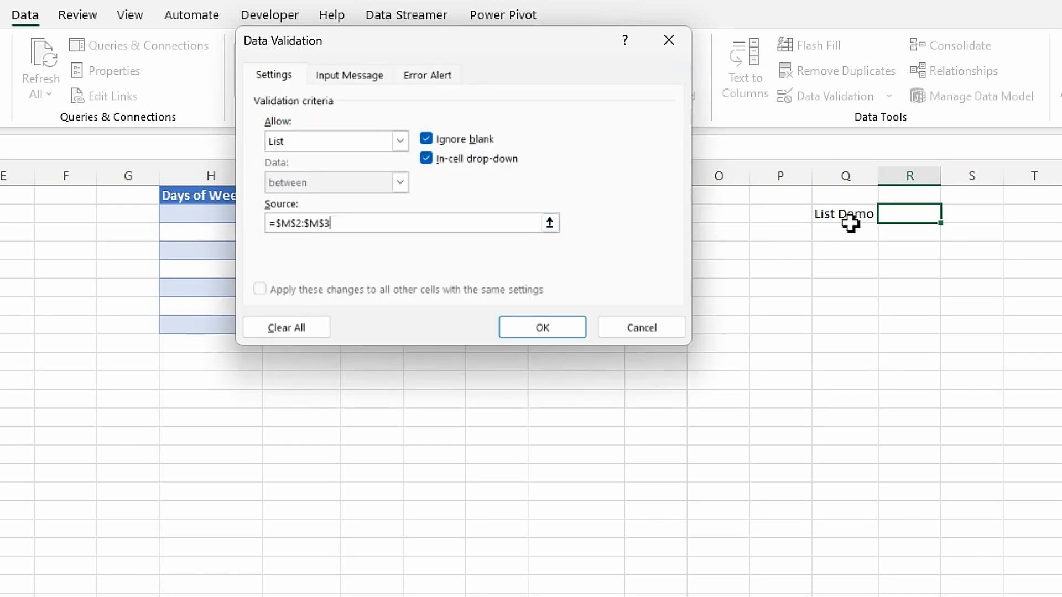
left_click(536, 334)
left_click(950, 215)
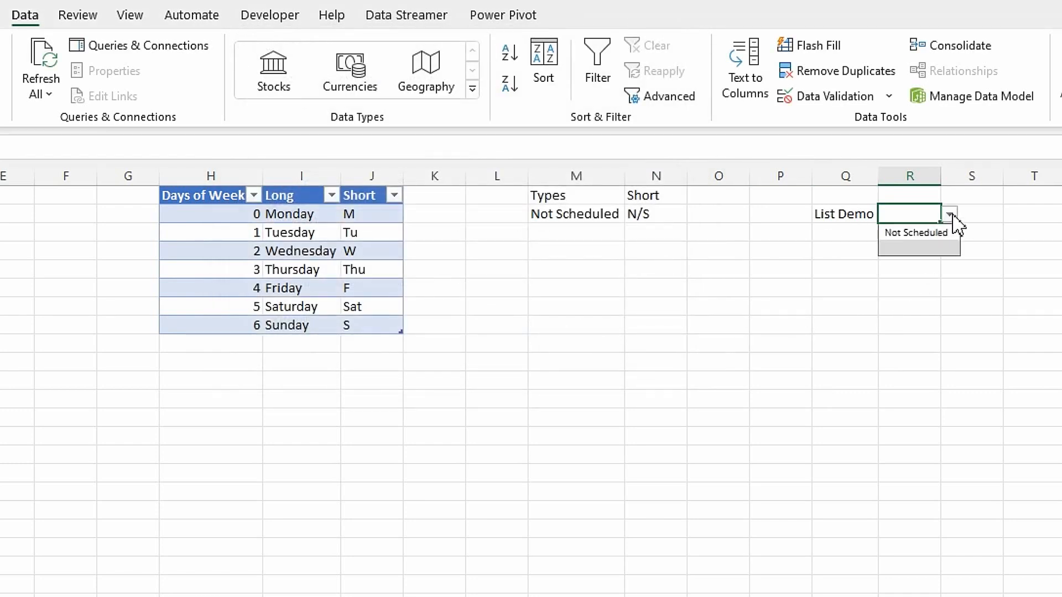
Enter the type Unplanned Leave with short code A in M3:N3 and autofit column M
left_click(583, 233)
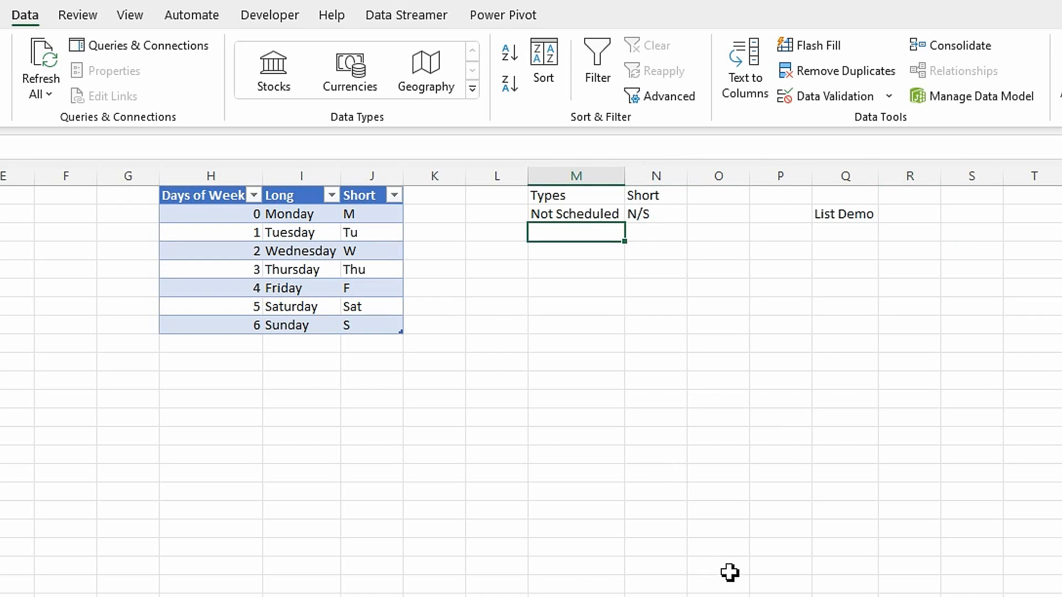
type("Unplanned L")
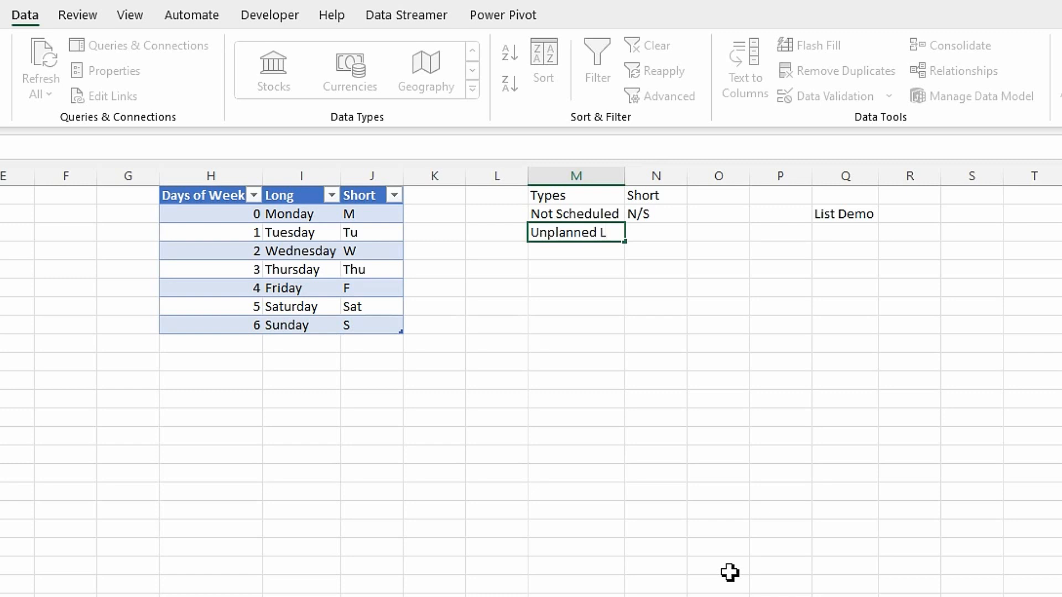
type("eave")
key("Tab")
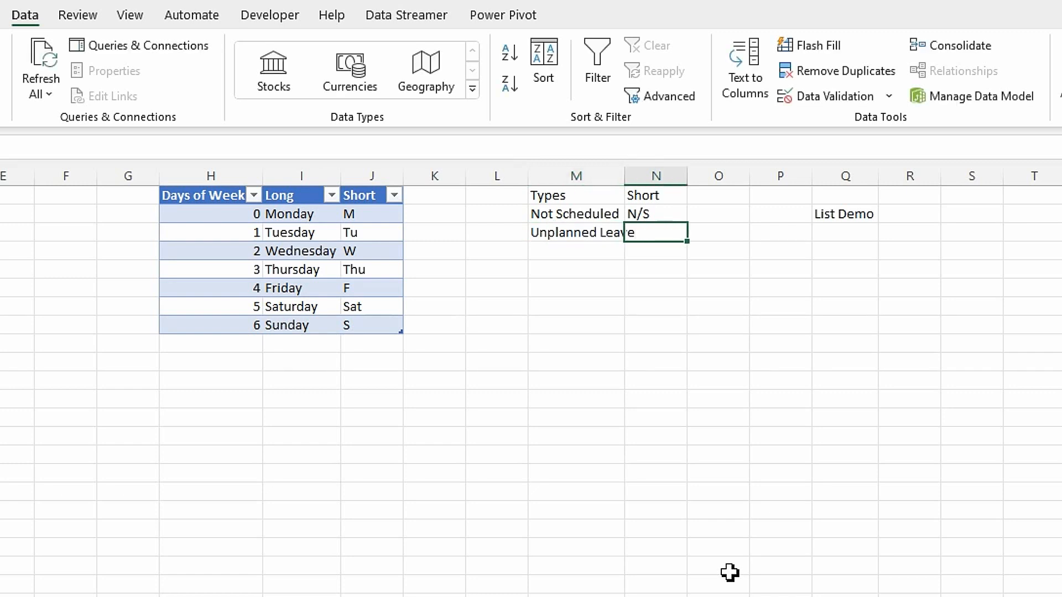
type("A")
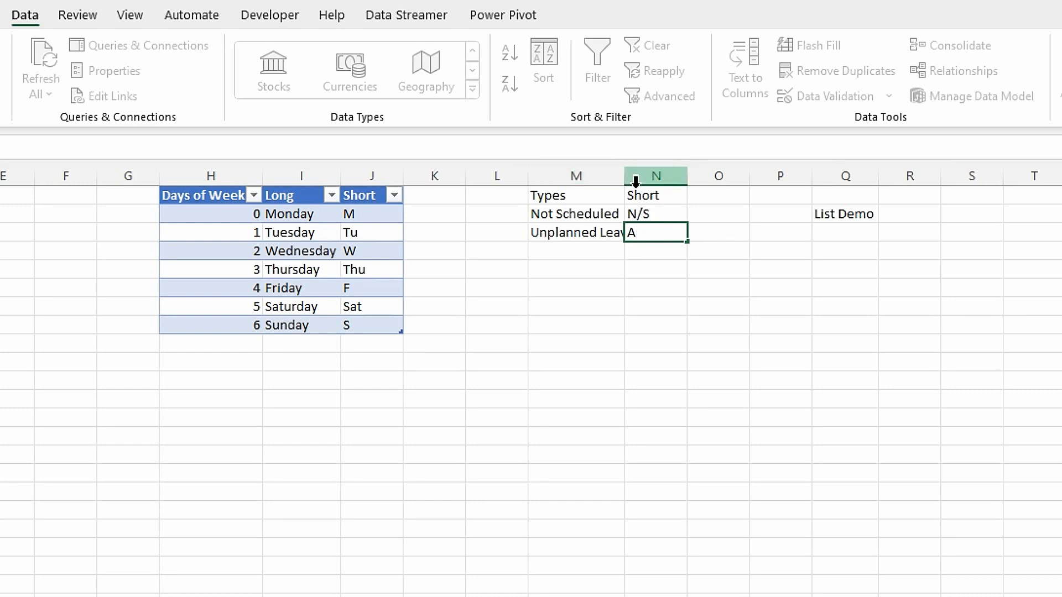
key("Return")
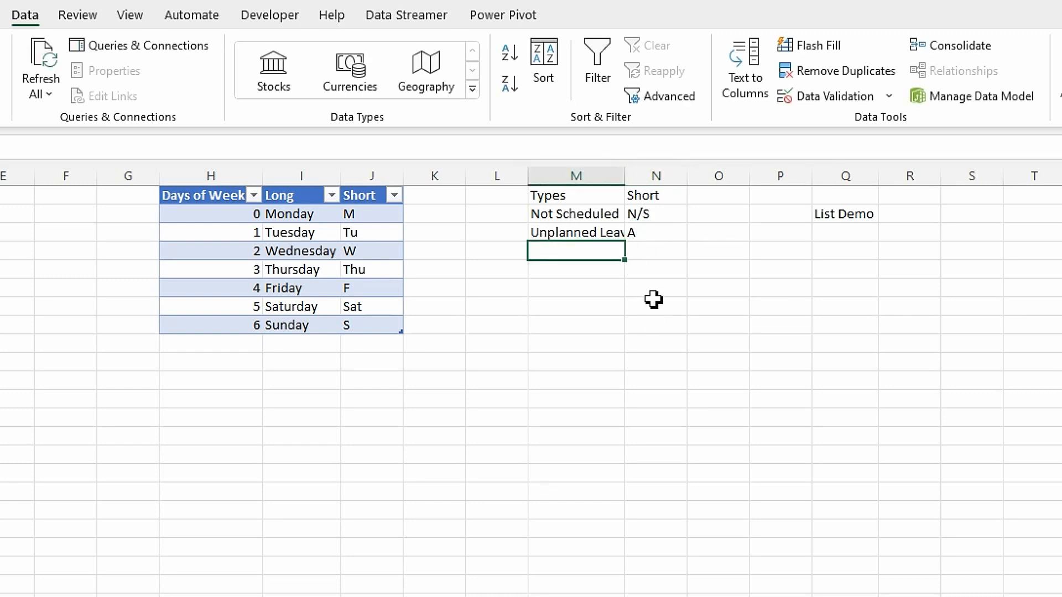
double_click(626, 176)
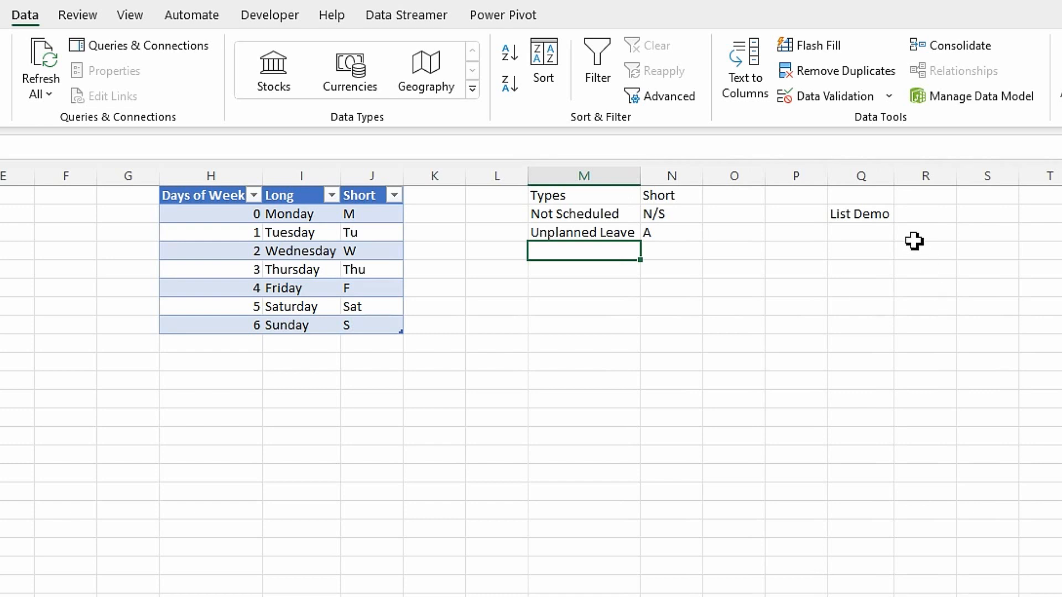
Check the drop-down choices in R2 and enter the type Vacation with short code A/L in M4:N4
left_click(934, 213)
left_click(966, 214)
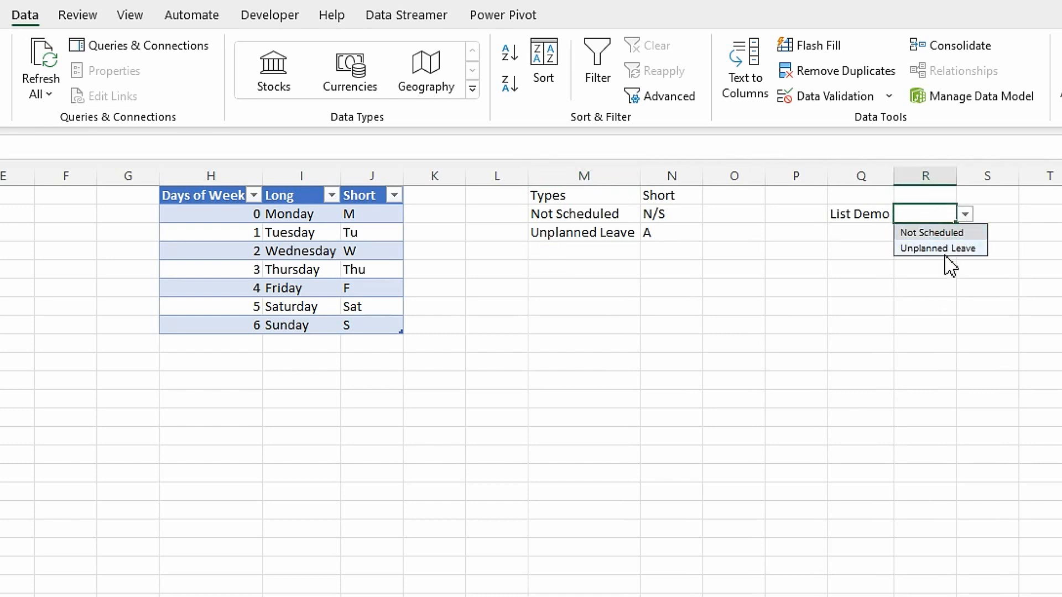
left_click(583, 255)
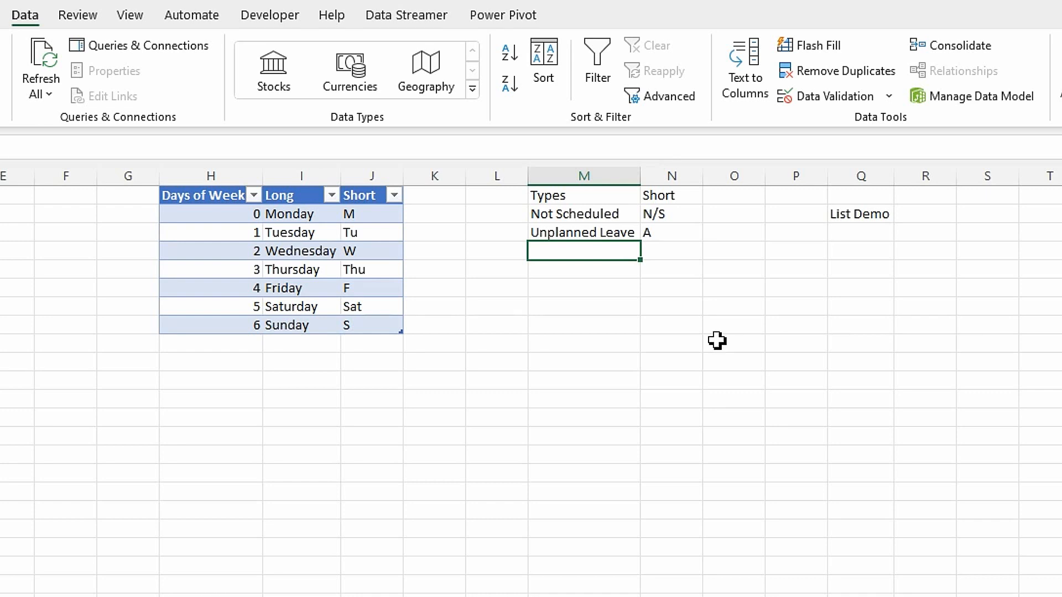
type("Vacation")
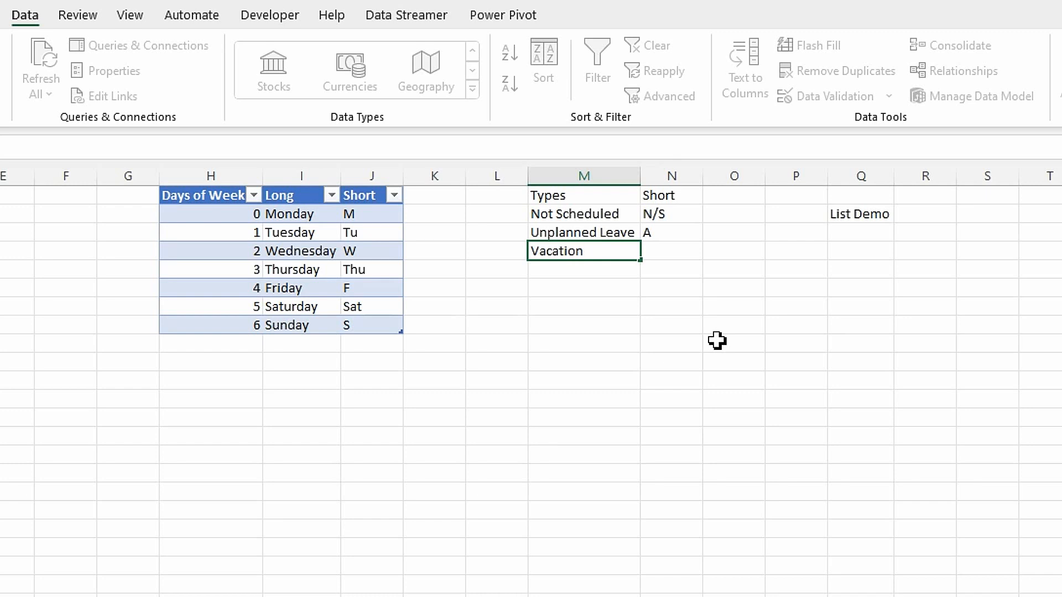
key("Tab")
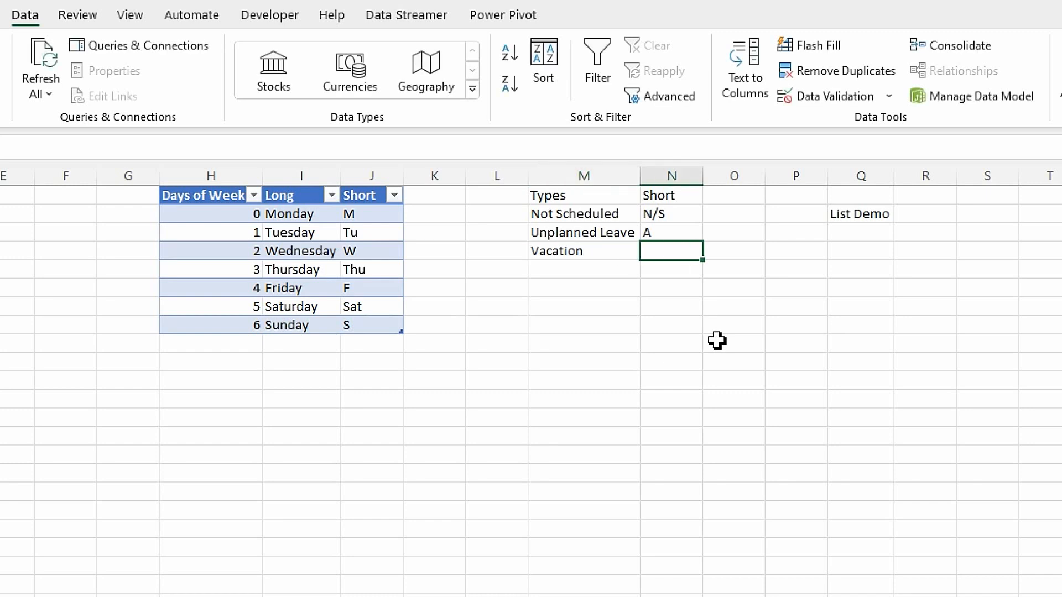
type("A/L")
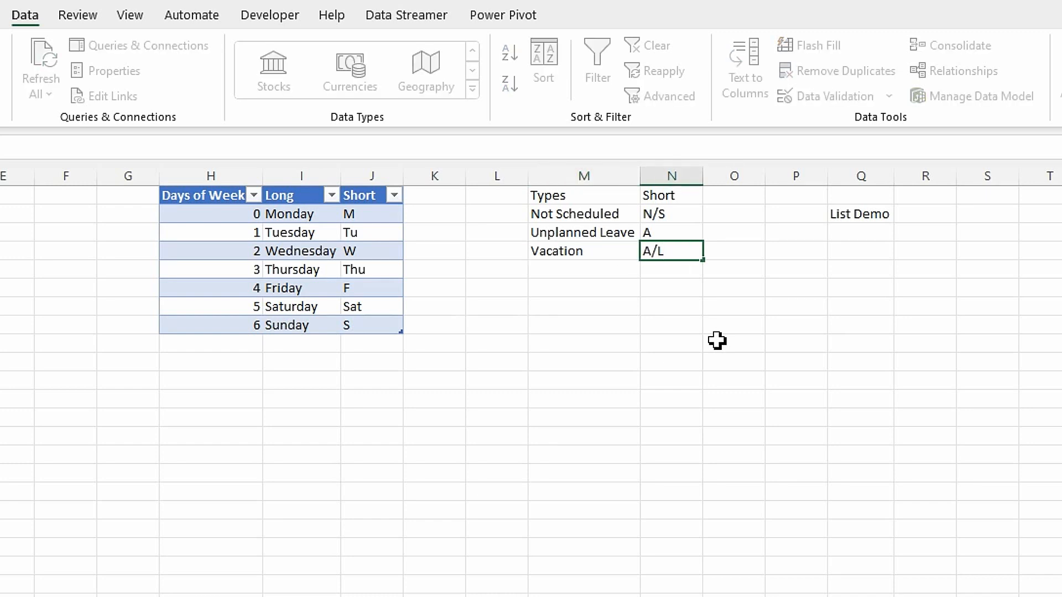
key("Tab")
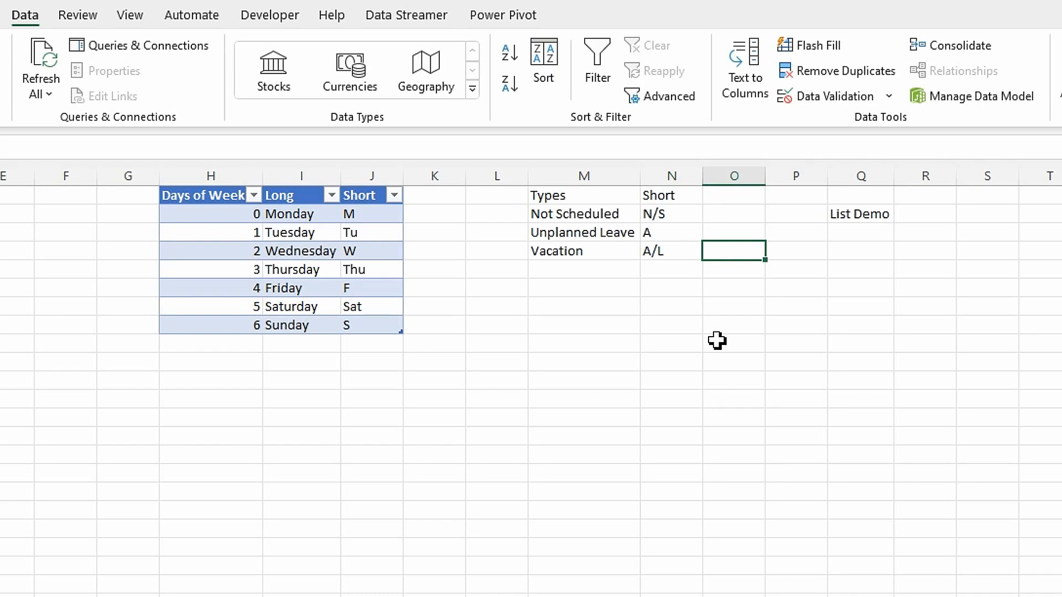
Check the R2 drop-down choices again and inspect the source range in its data validation settings
left_click(919, 214)
left_click(965, 215)
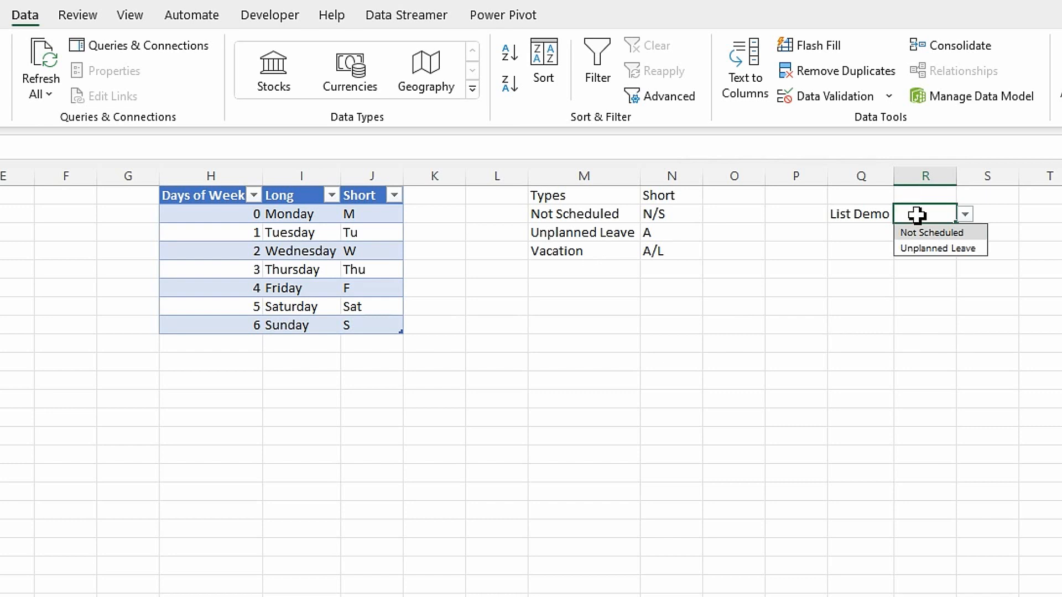
left_click(889, 97)
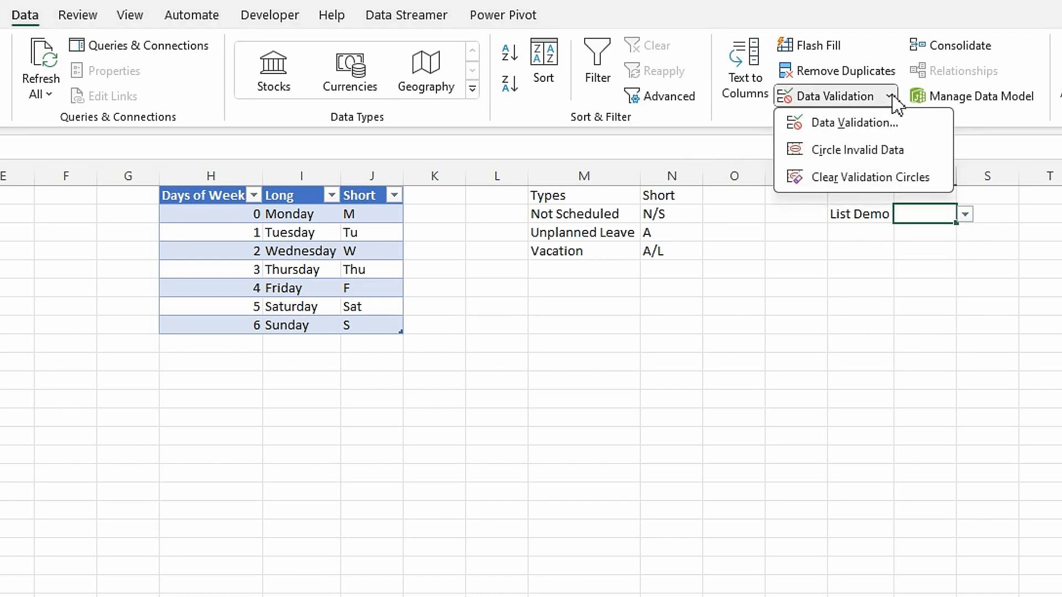
left_click(855, 123)
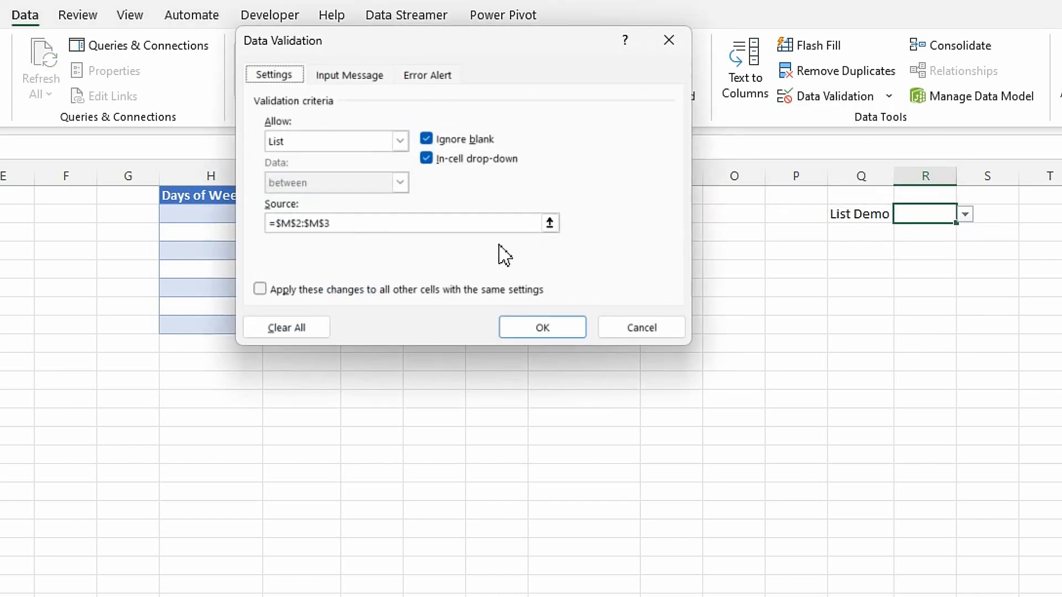
left_click(550, 224)
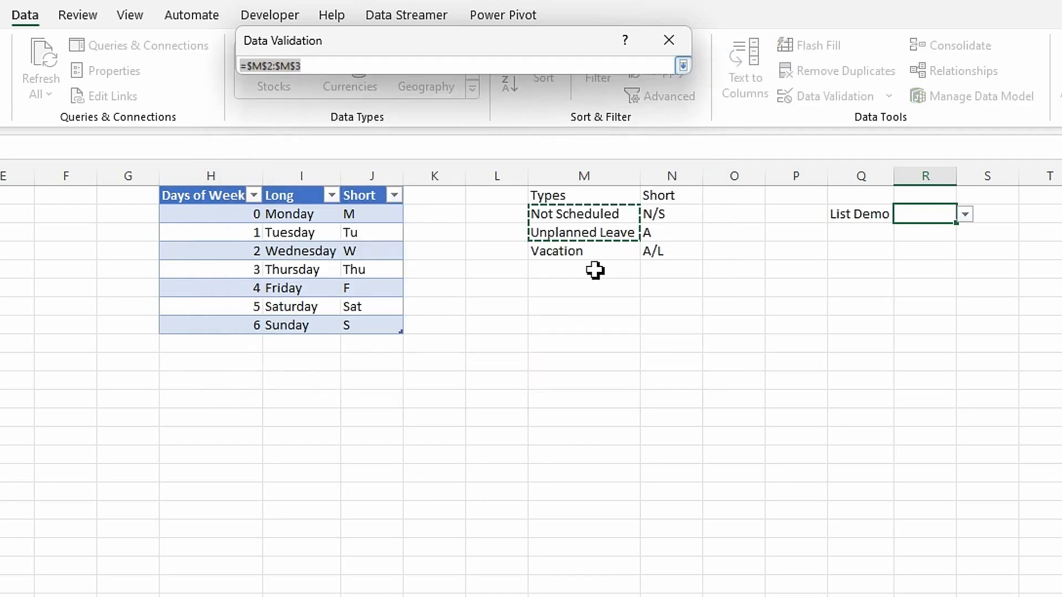
key("Return")
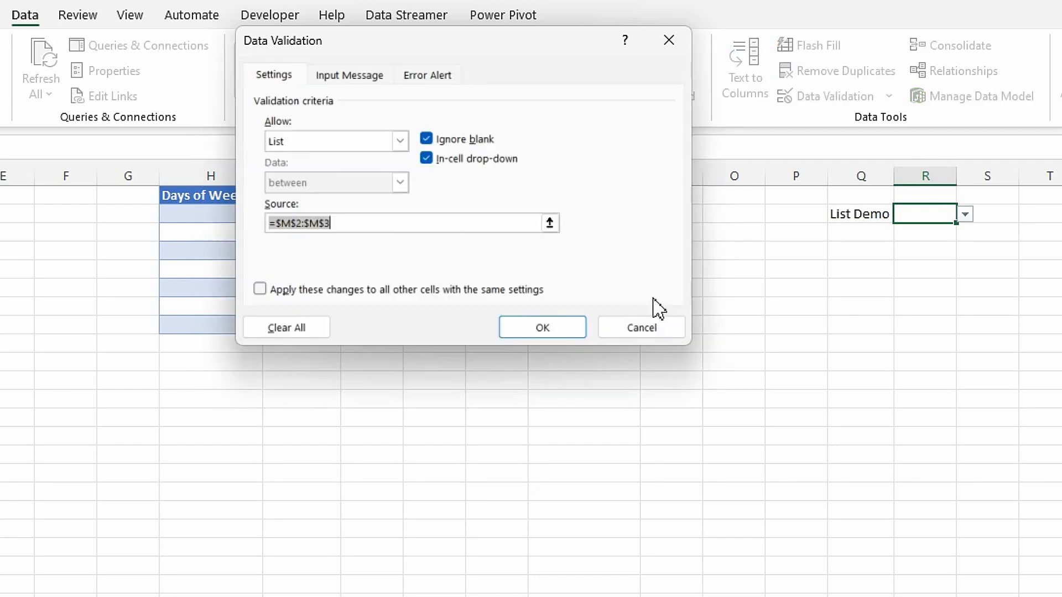
left_click(633, 335)
left_click(585, 333)
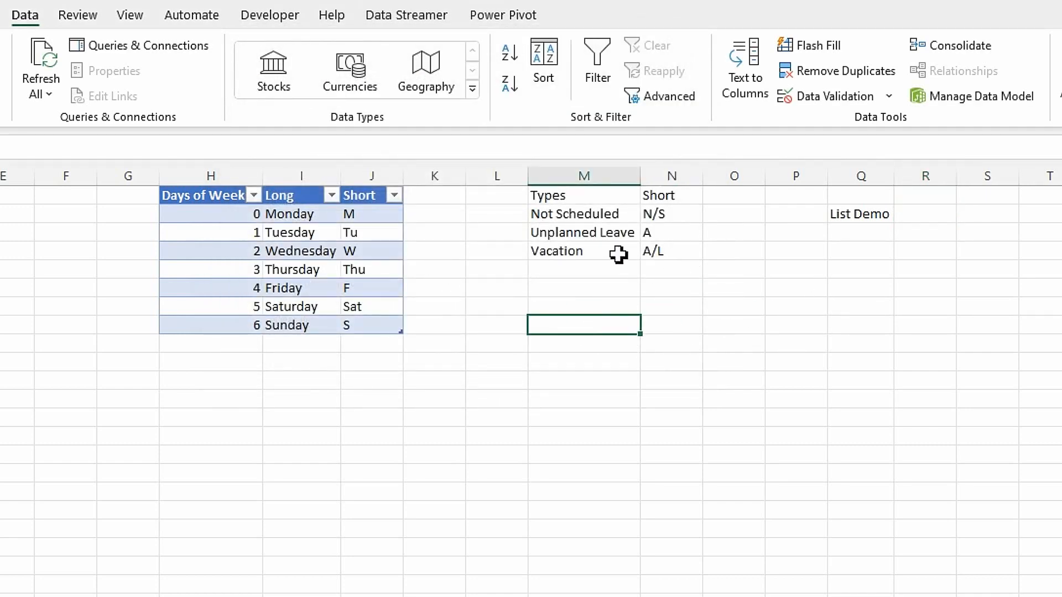
Convert the types list in M1:N4 into a table with headers
left_click(601, 214)
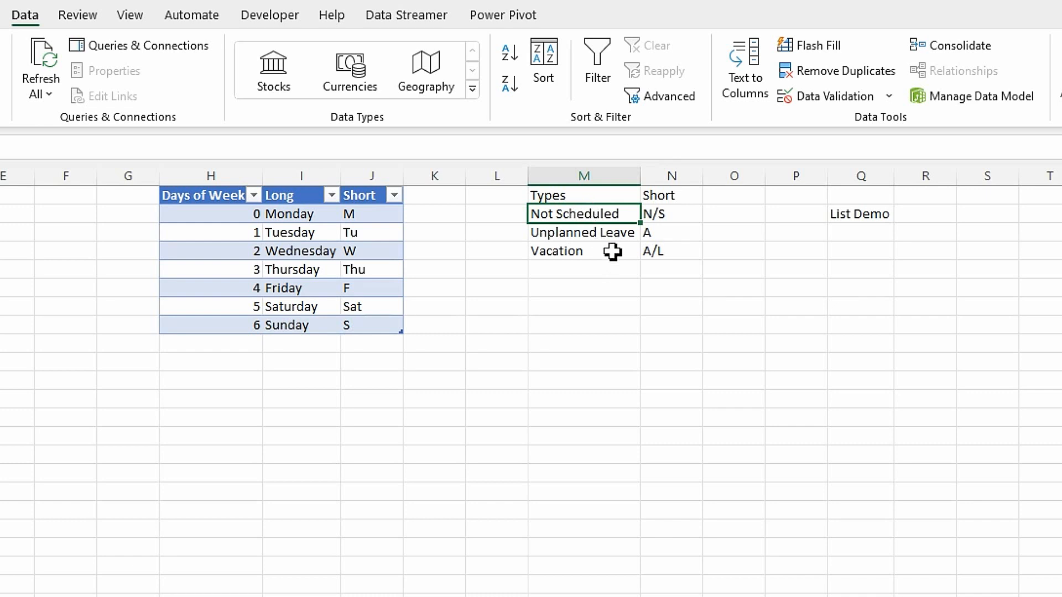
key("ctrl+t")
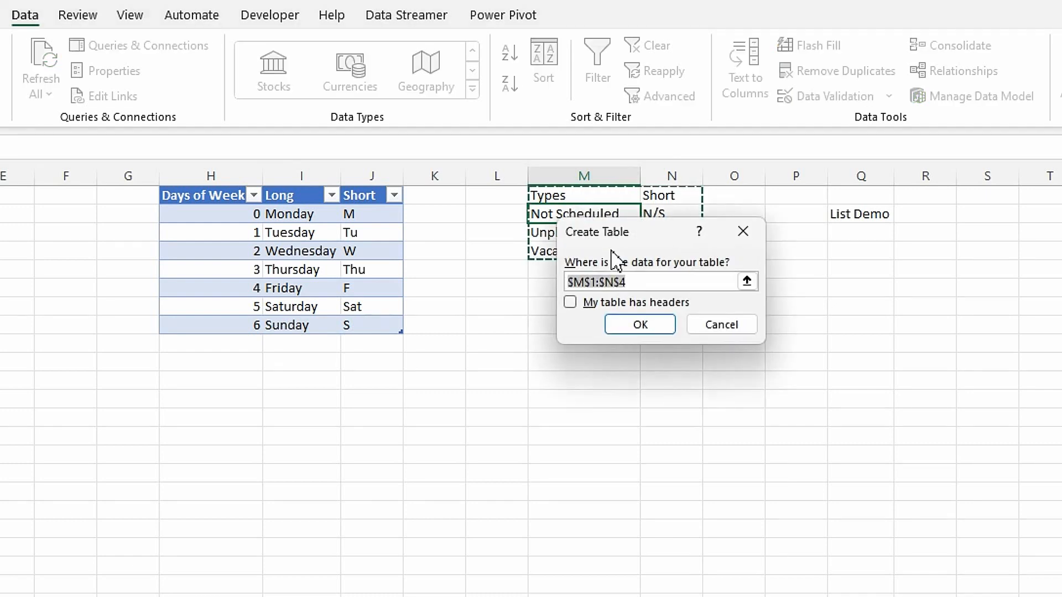
left_click(570, 302)
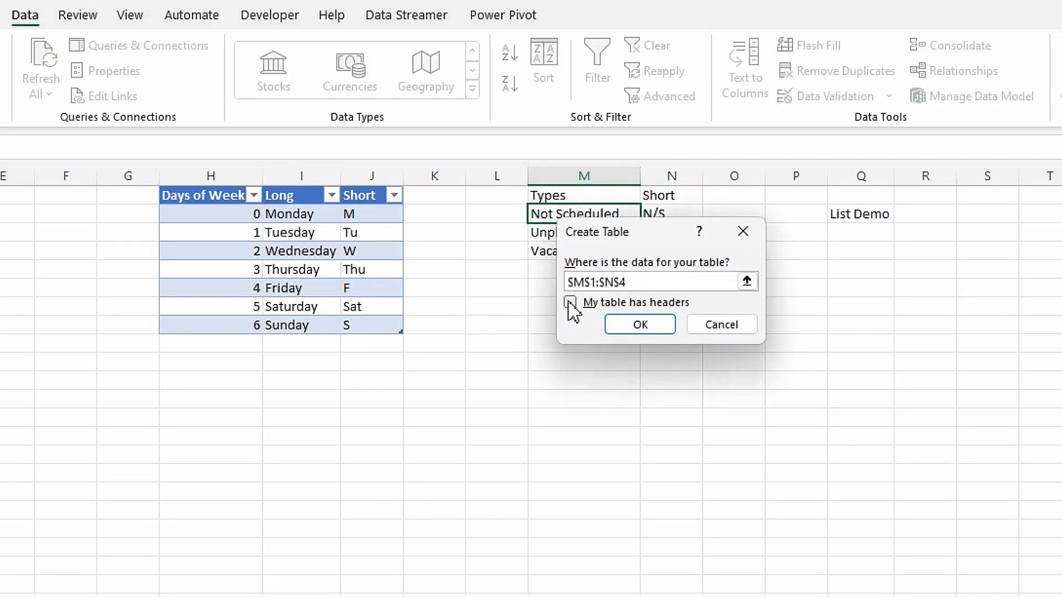
left_click(647, 331)
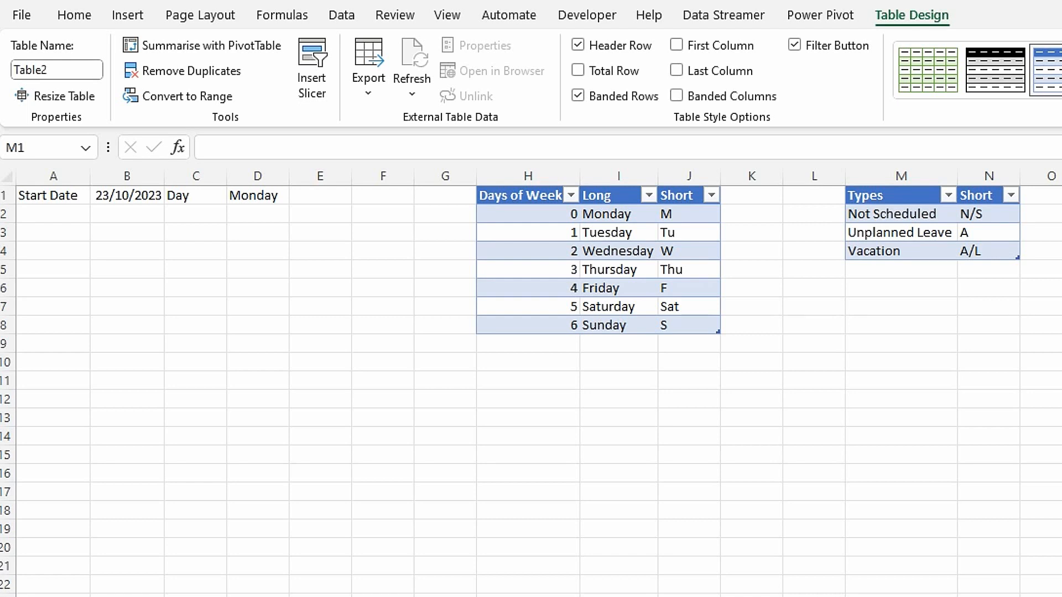
Rename the types table as TableTypesofActivity
left_click(913, 233)
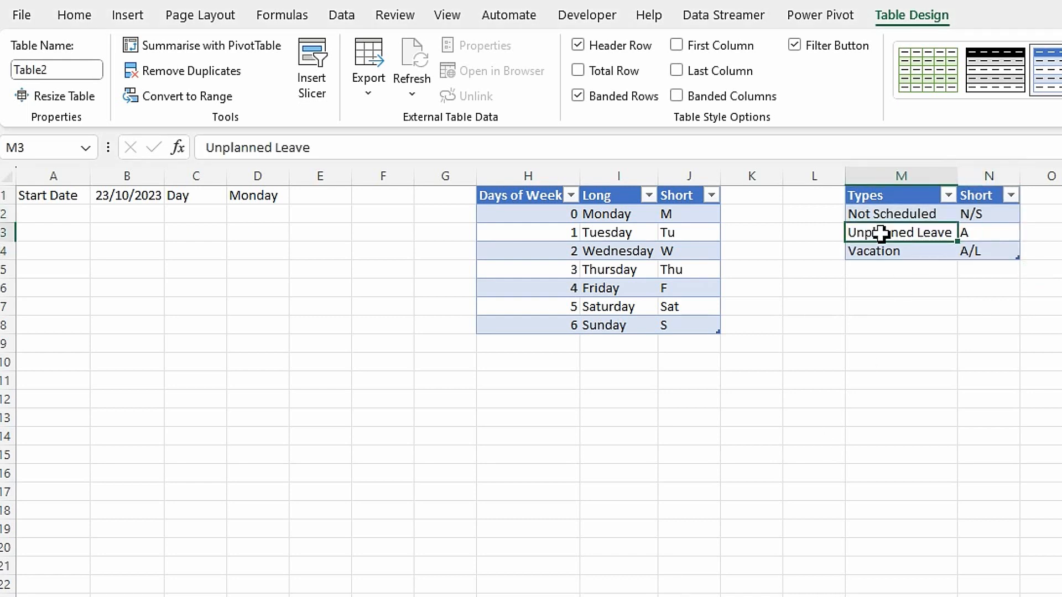
left_click(81, 70)
left_click(81, 72)
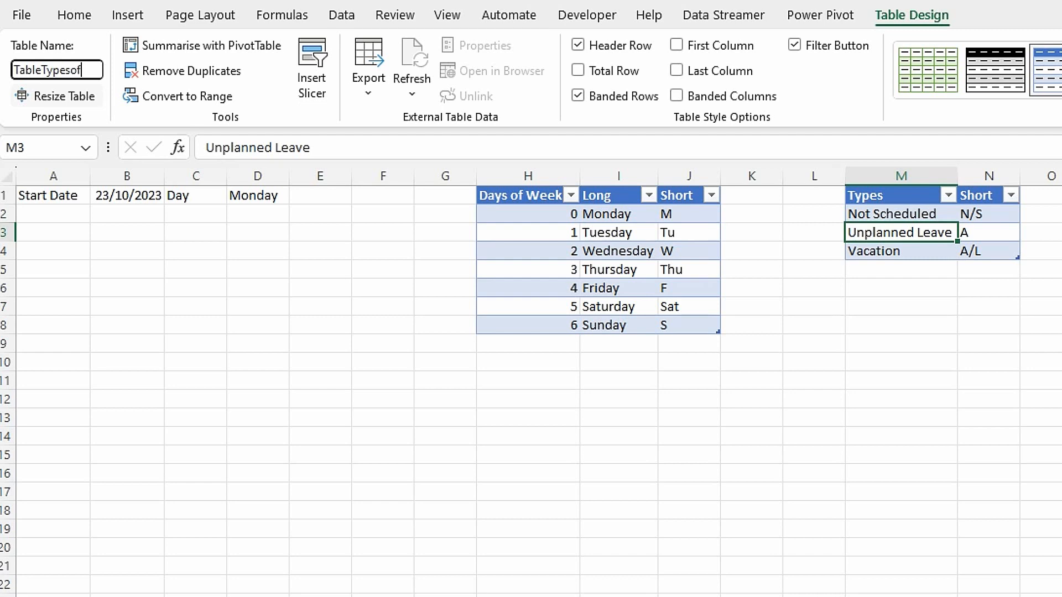
type("TypesofActivity")
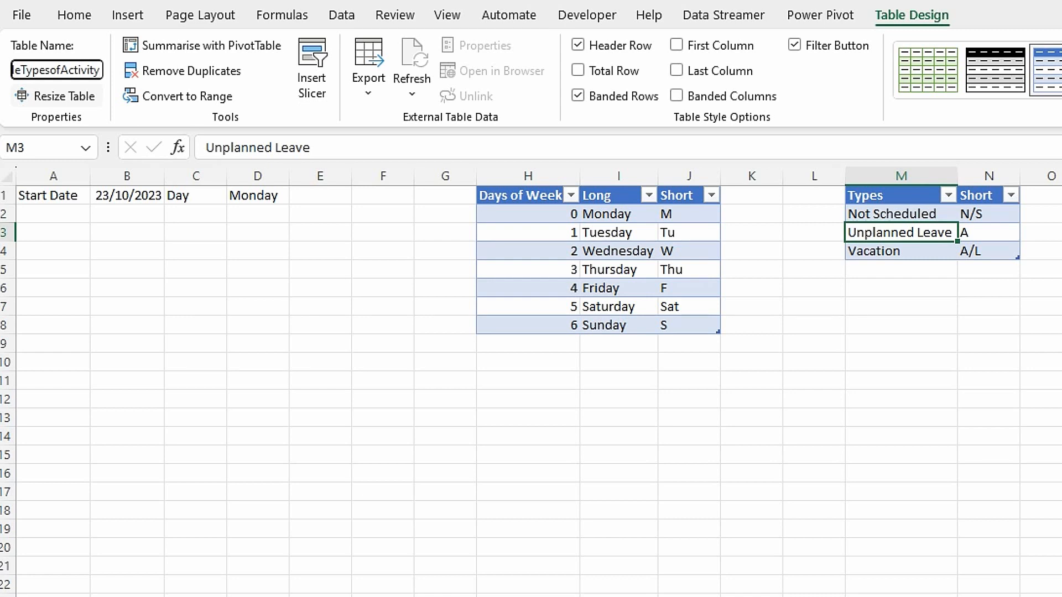
key("Return")
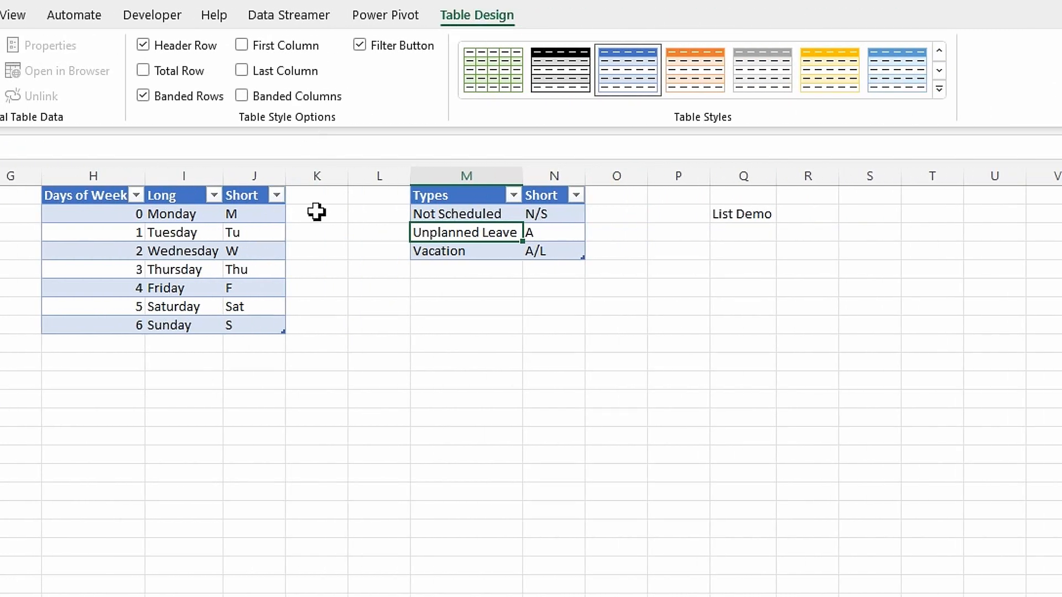
Enter the formula =TableTypesofActivity[Types] in R5 to reference the table's Types column
left_click(823, 219)
left_click(806, 271)
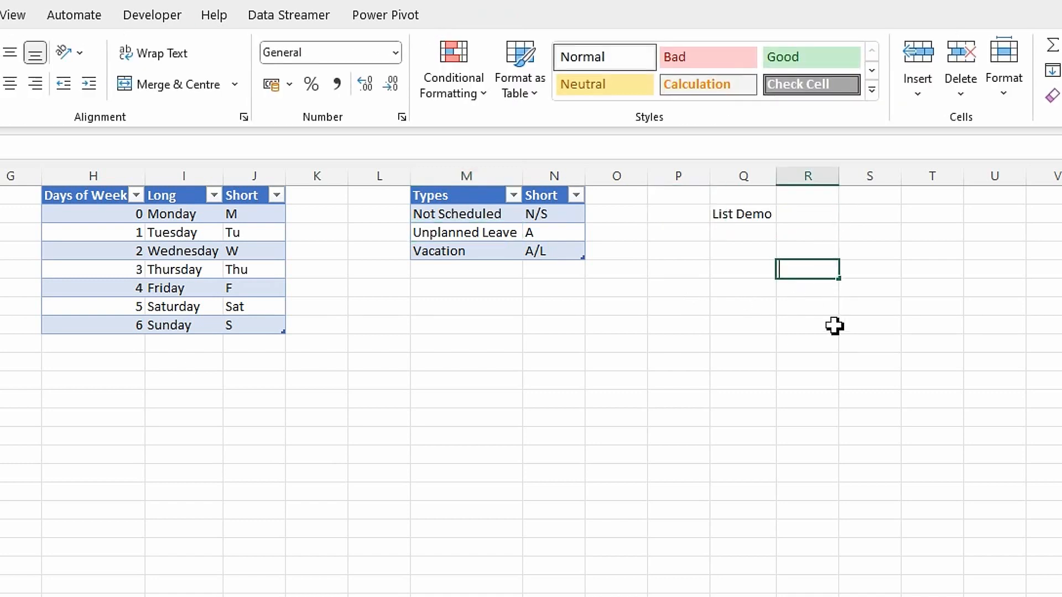
type("=tab")
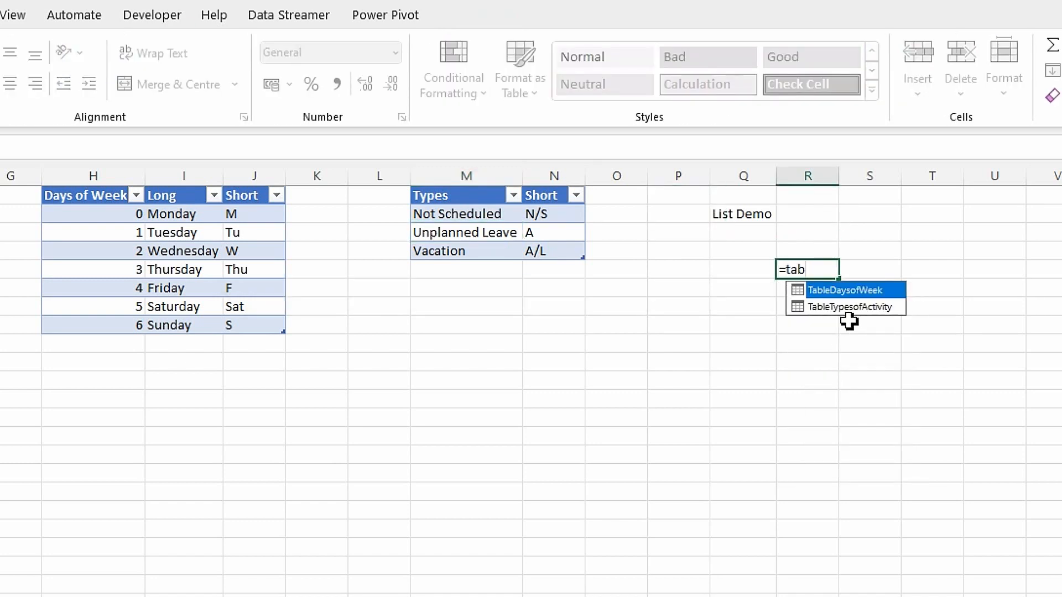
double_click(851, 311)
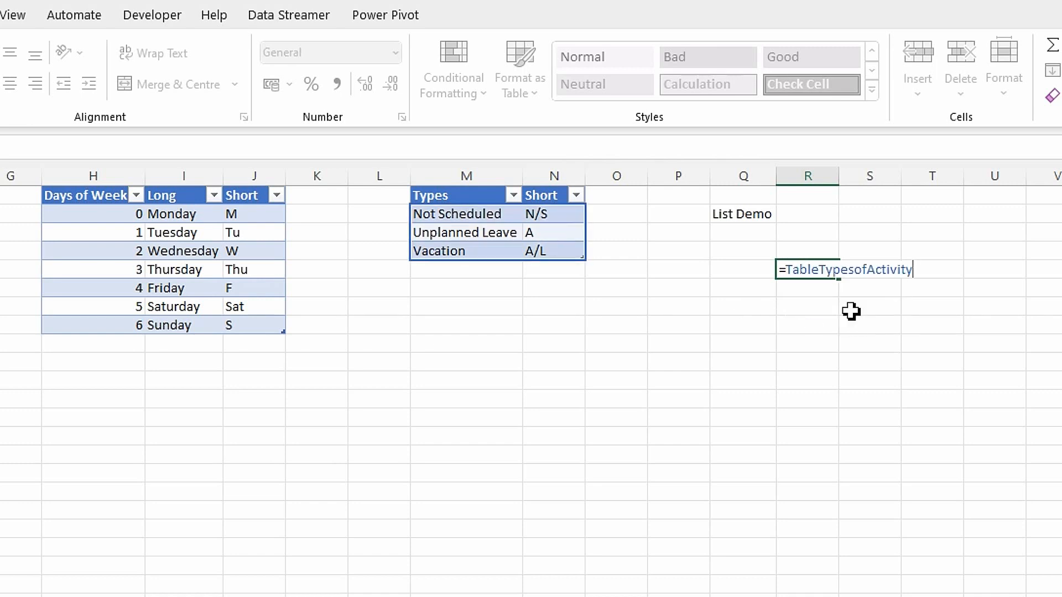
type("[")
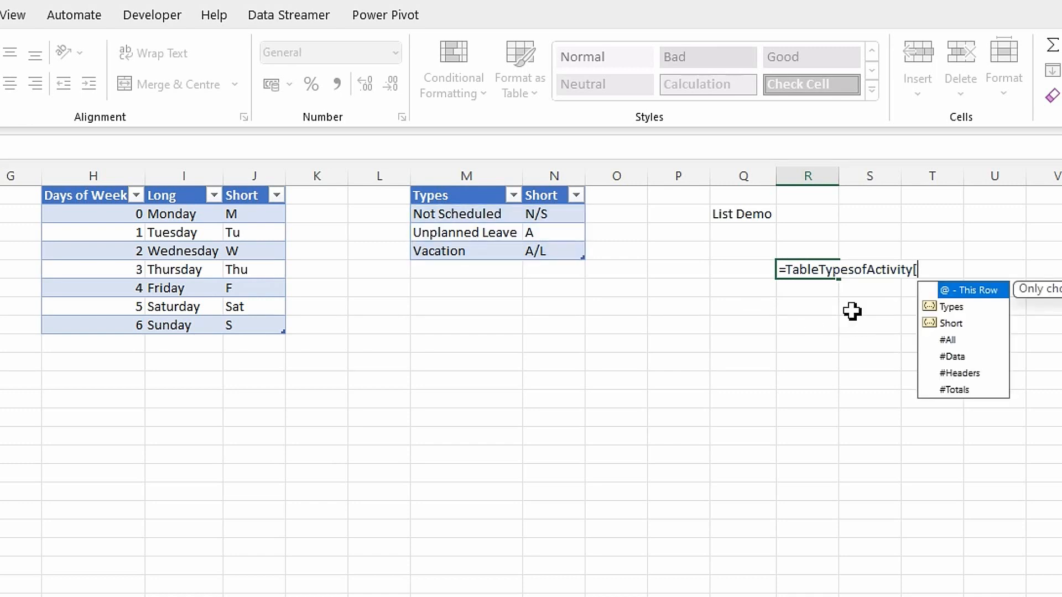
left_click(952, 311)
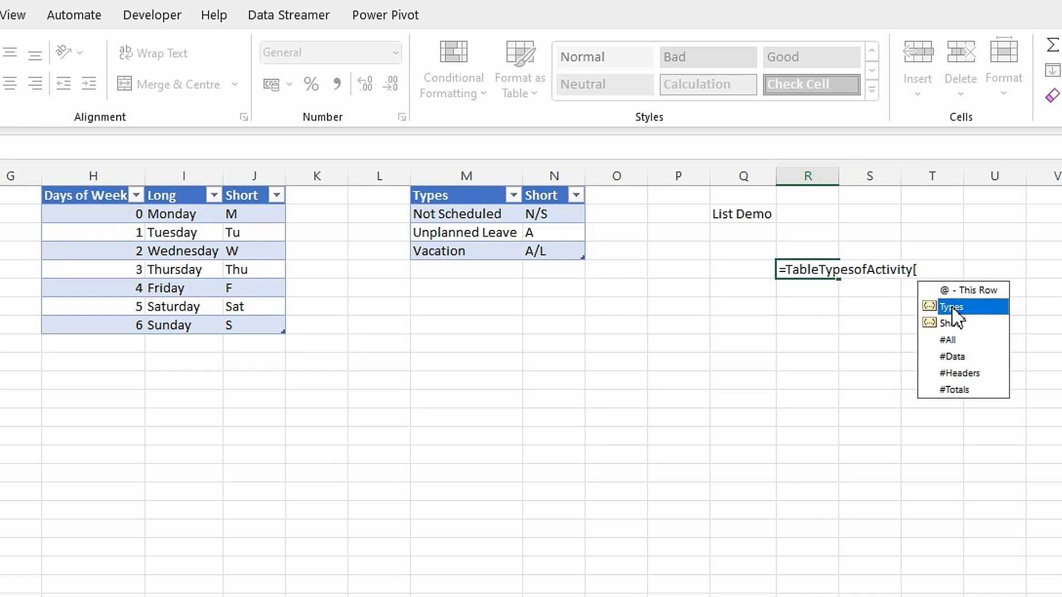
double_click(952, 309)
type("]")
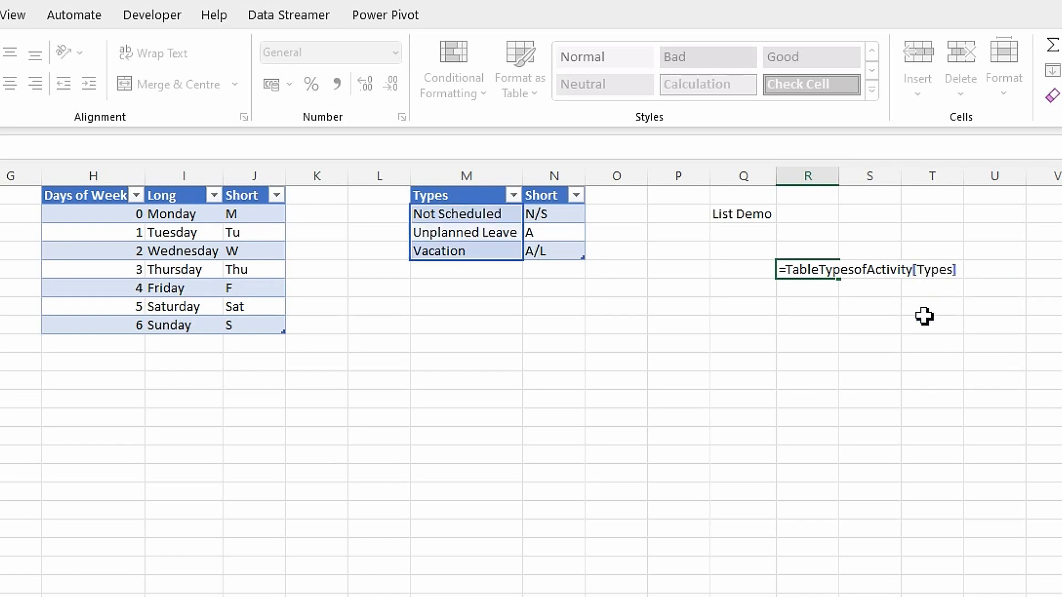
key("Return")
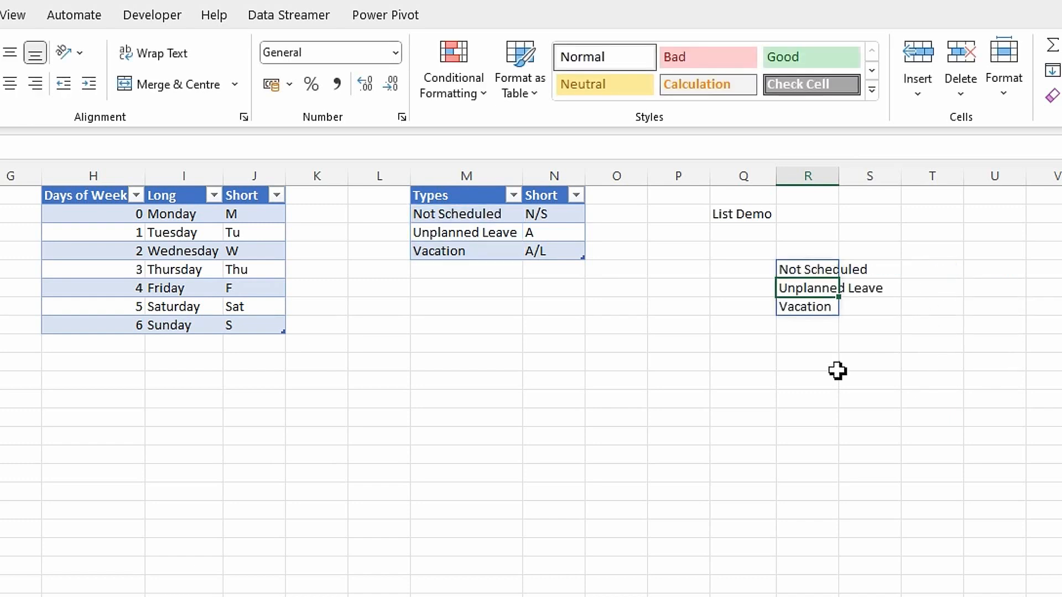
Copy the formula text =TableTypesofActivity[Types] from R5 and clear the cell
left_click(811, 272)
left_click_drag(51, 148, 2, 161)
key("ctrl+c")
key("F9")
key("ctrl+z")
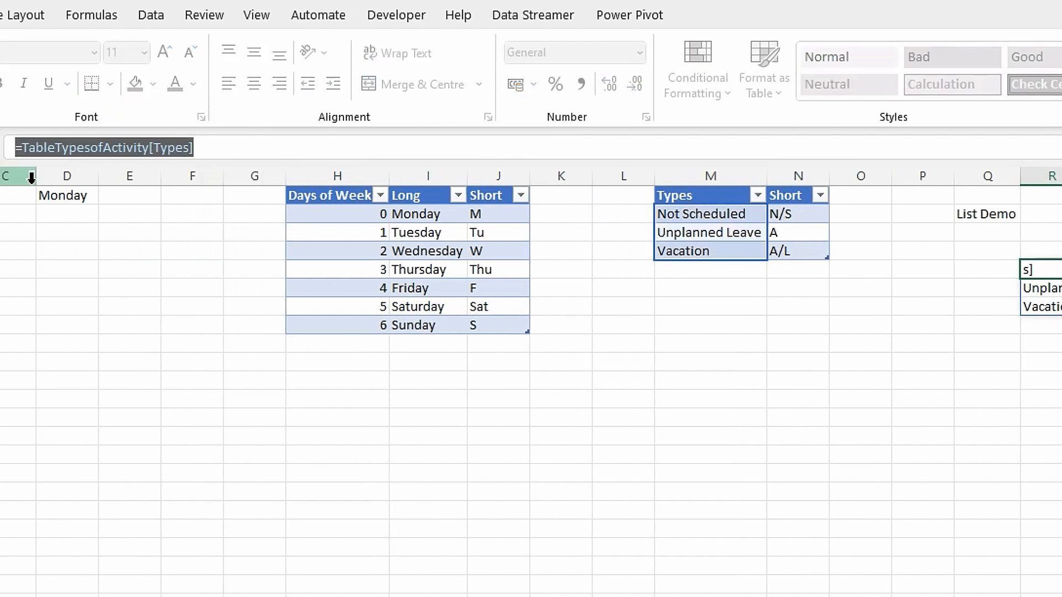
key("Escape")
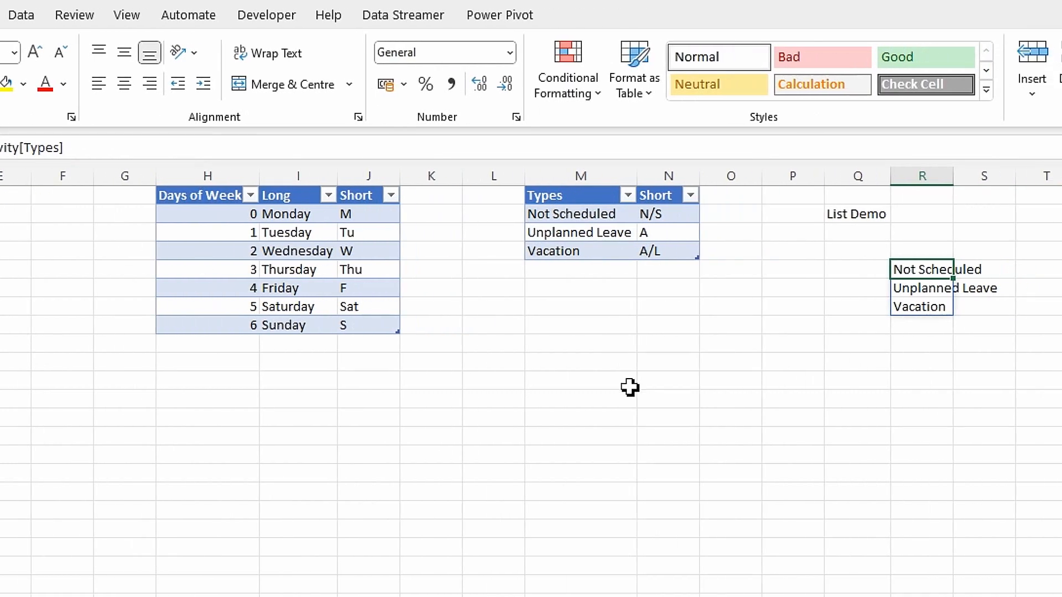
key("Delete")
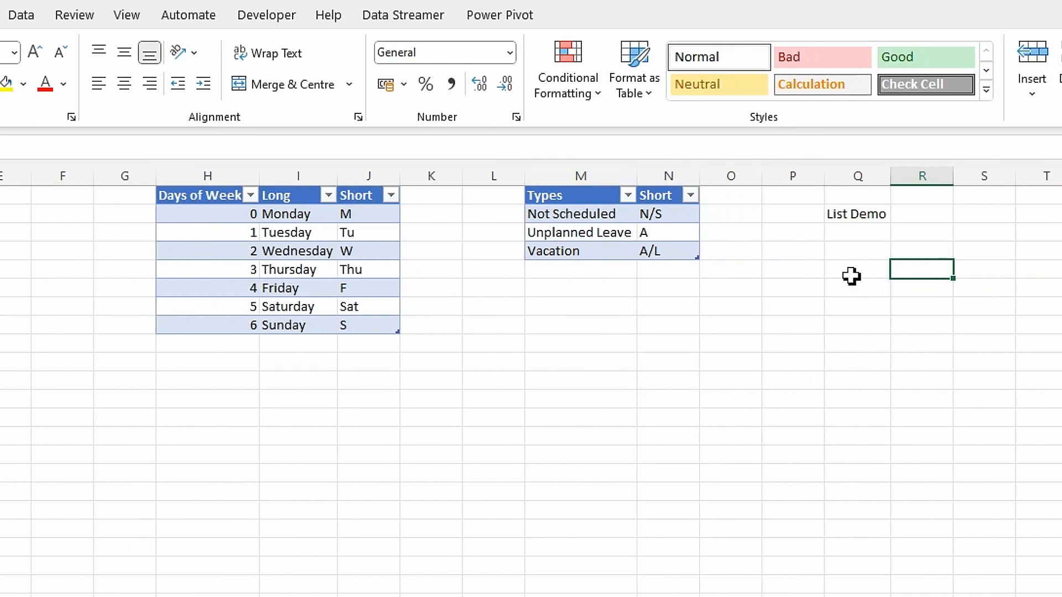
Try to set the list validation source of cell R2 to =TableTypesofActivity[Types]
left_click(939, 217)
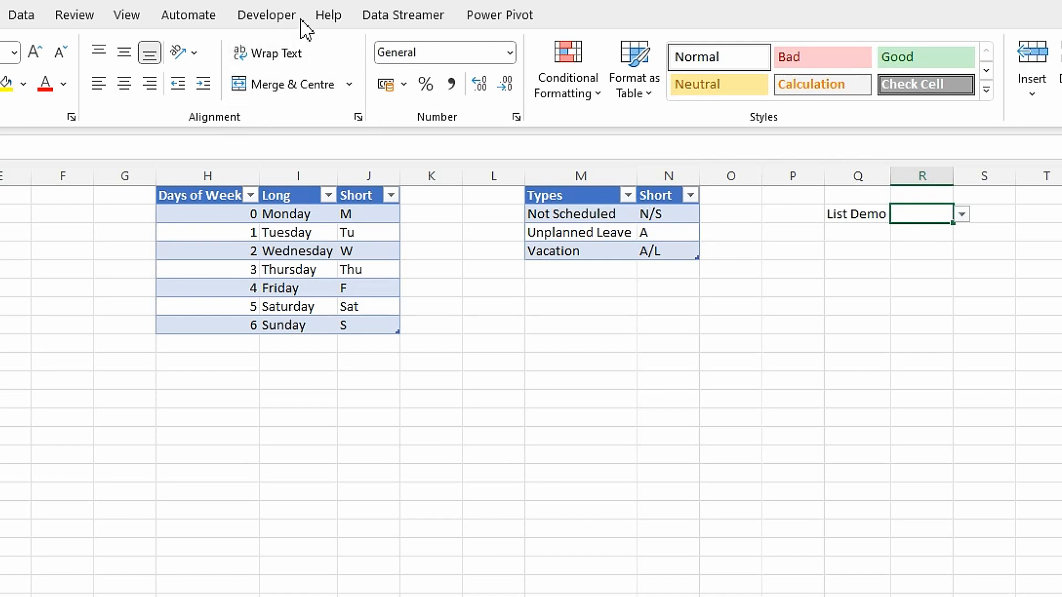
left_click(22, 15)
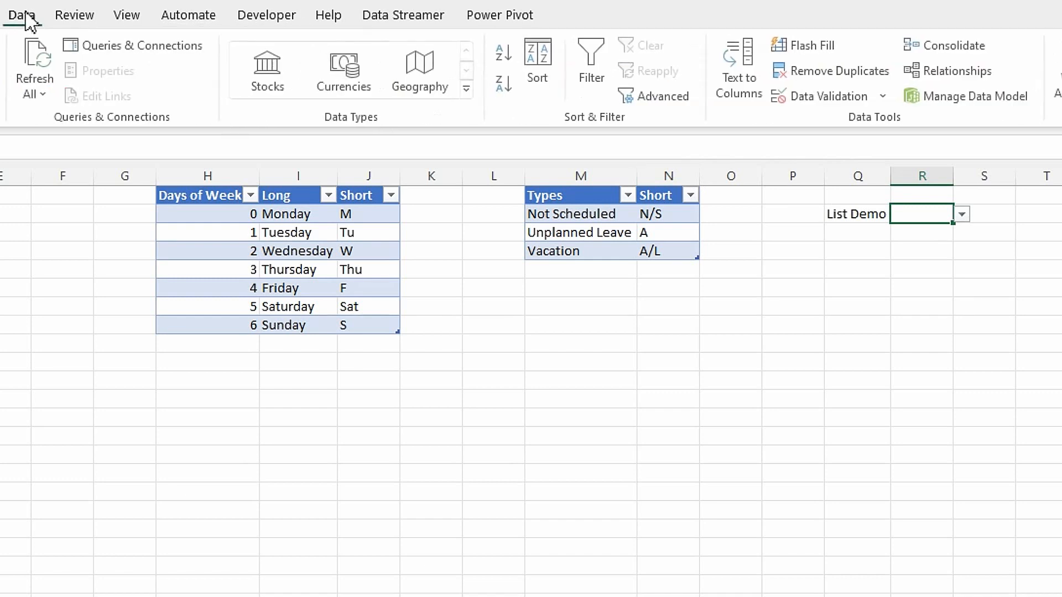
left_click(886, 96)
left_click(855, 129)
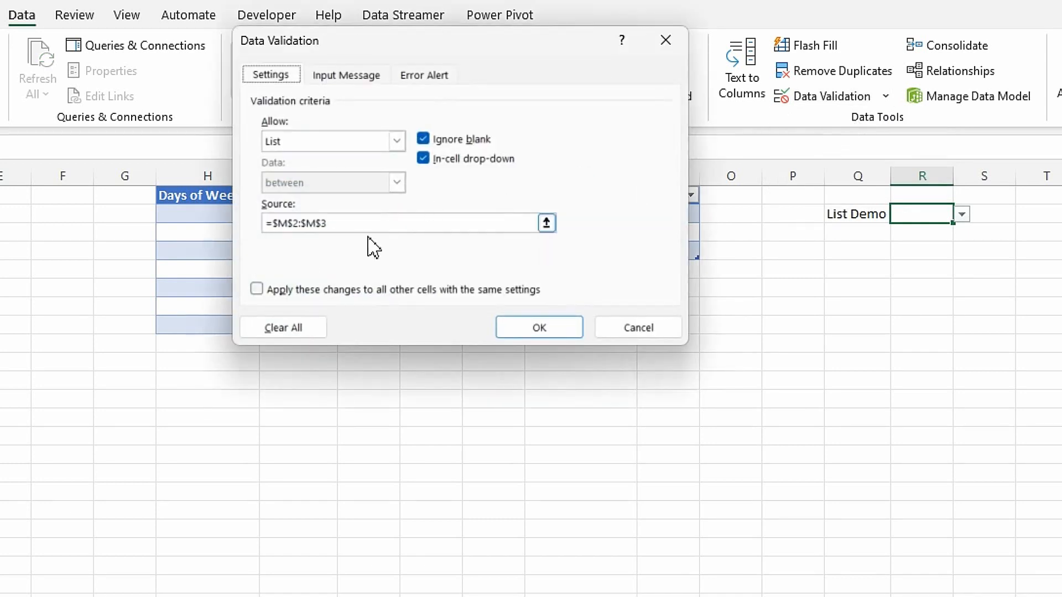
left_click_drag(344, 225, 213, 227)
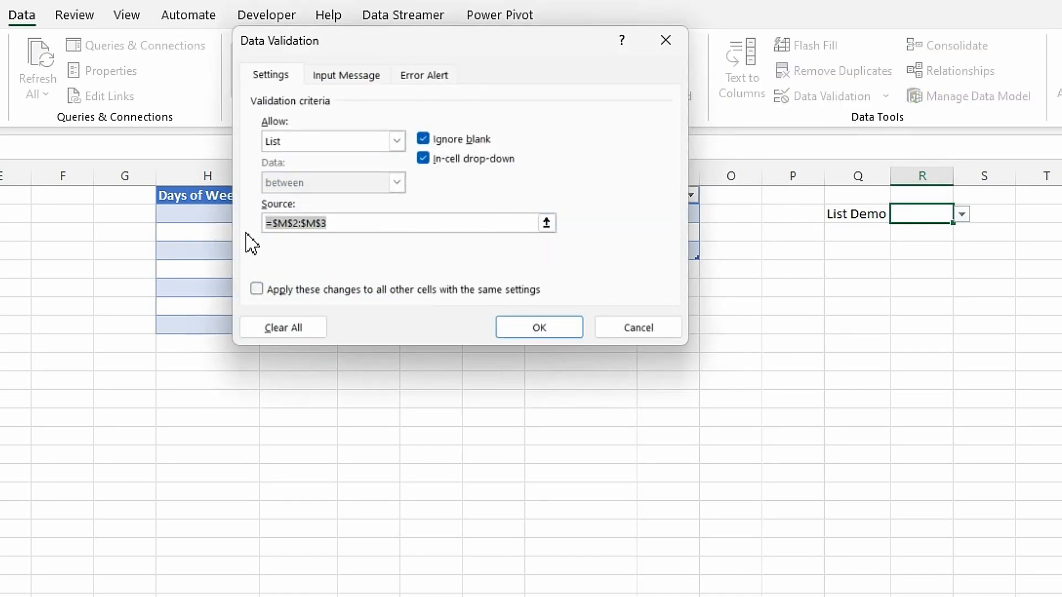
key("ctrl+v")
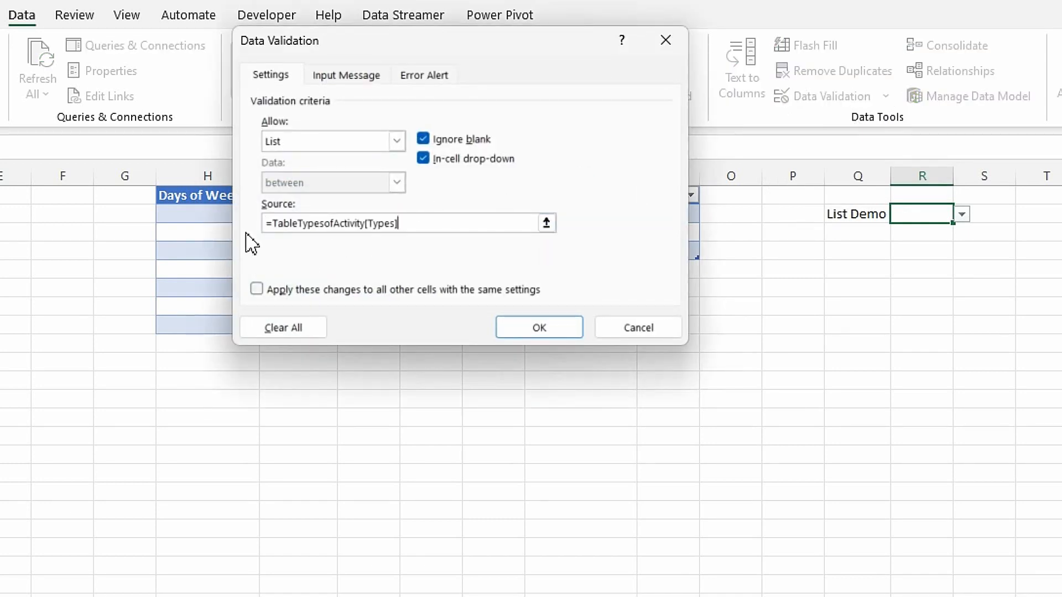
left_click(566, 332)
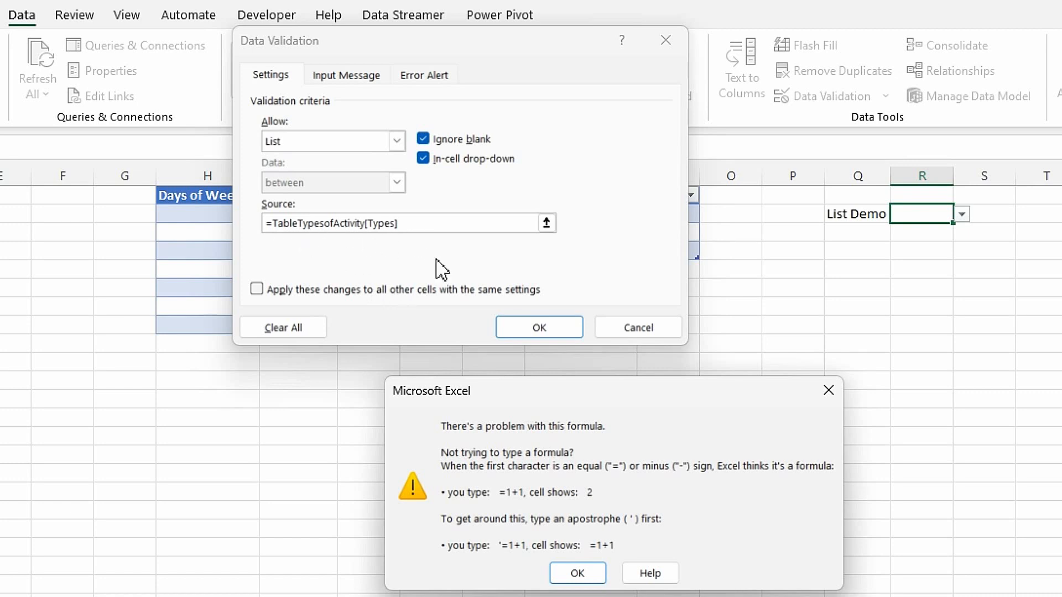
left_click(578, 573)
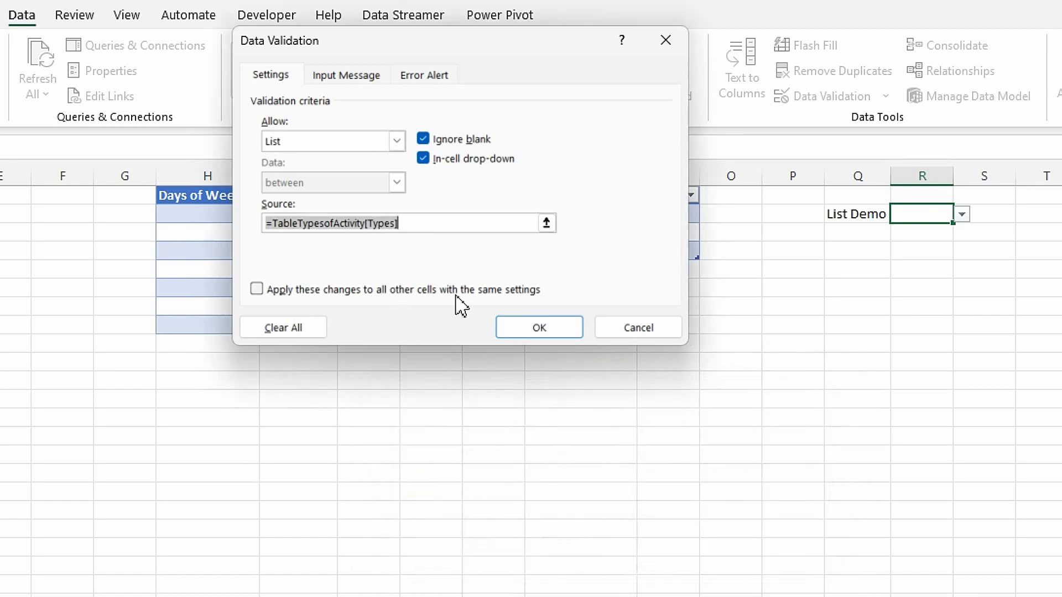
Set R2's list validation source to =indirect("TableTypesofActivity[Types]") and check the choices in its drop-down
left_click(273, 223)
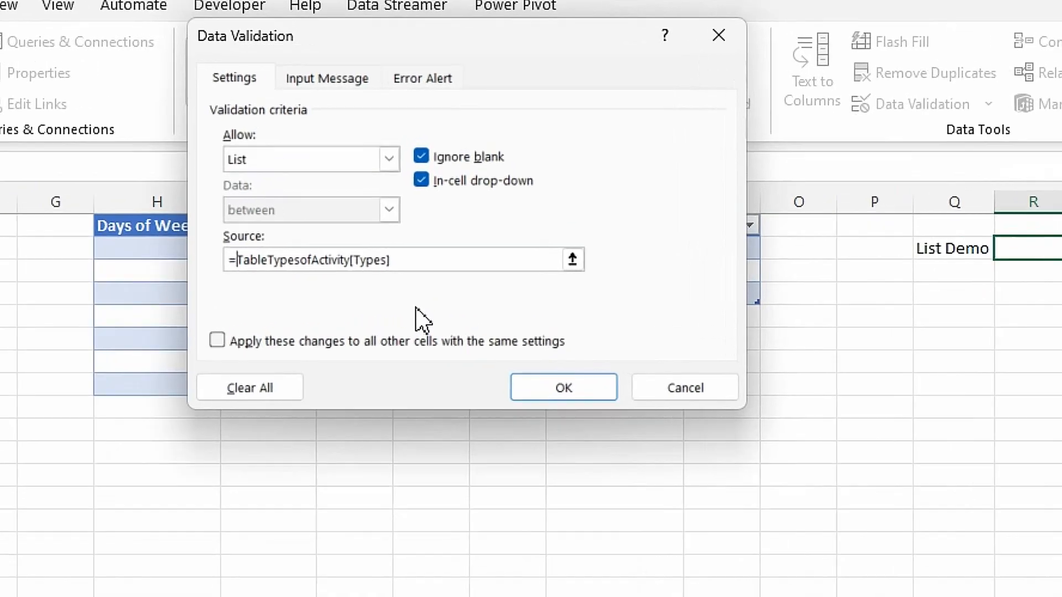
type("indeirect")
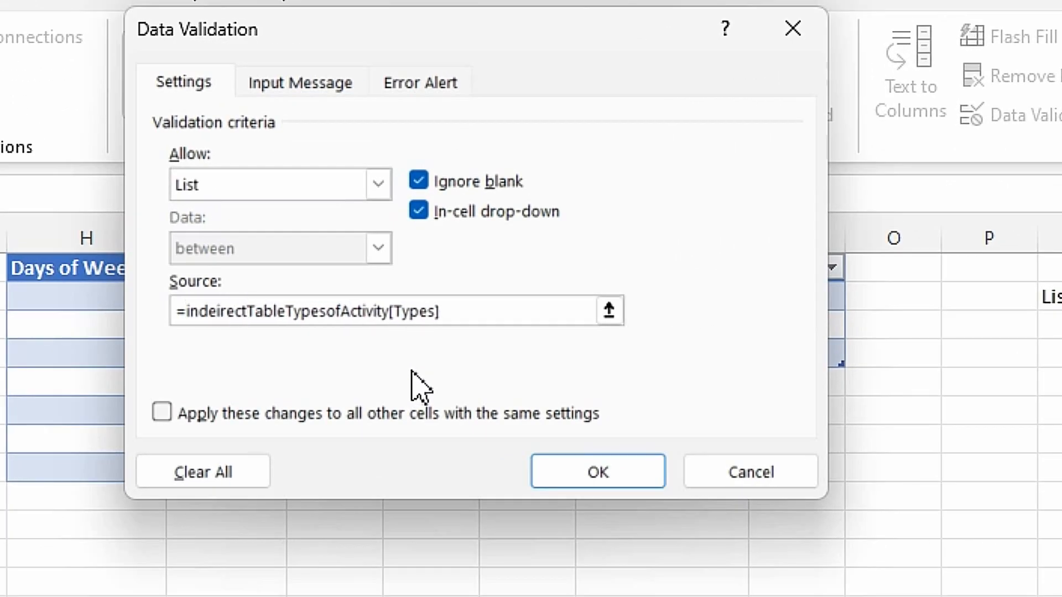
key("BackSpace")
key("BackSpace")
key("BackSpace")
key("BackSpace")
key("BackSpace")
key("BackSpace")
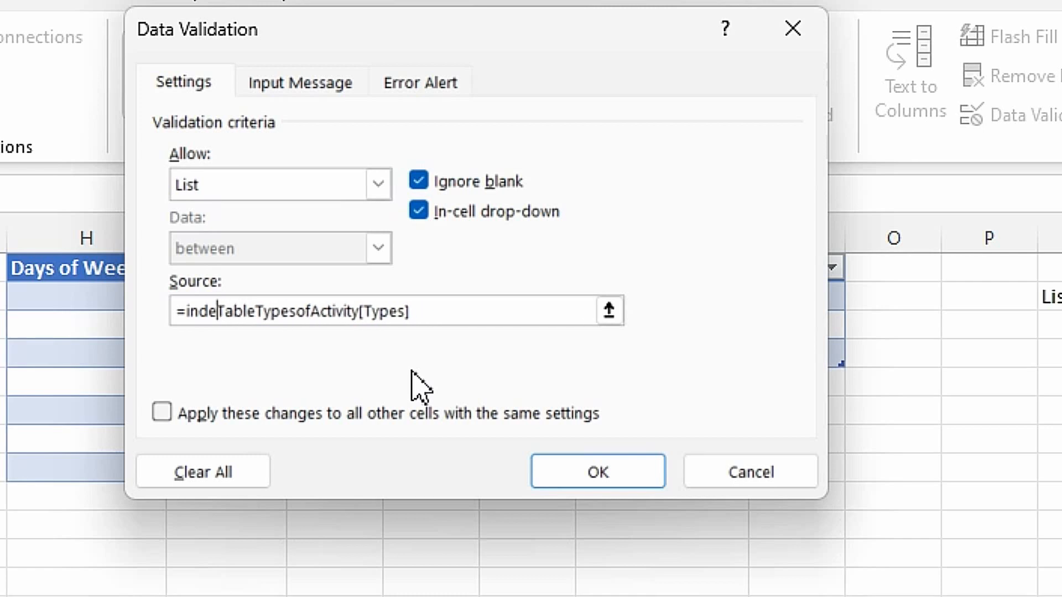
type("irect(")
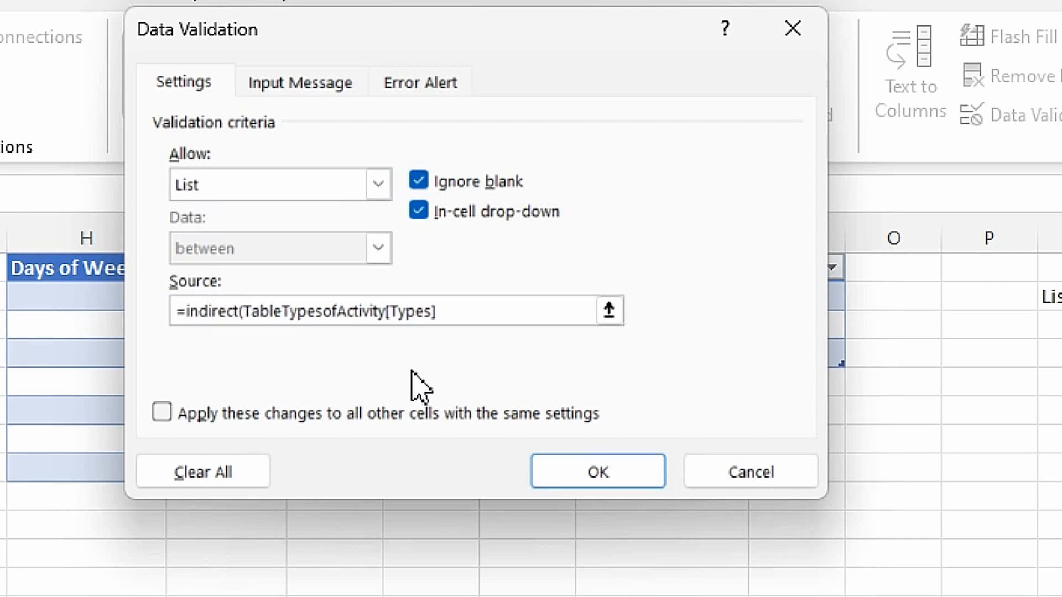
type("\"")
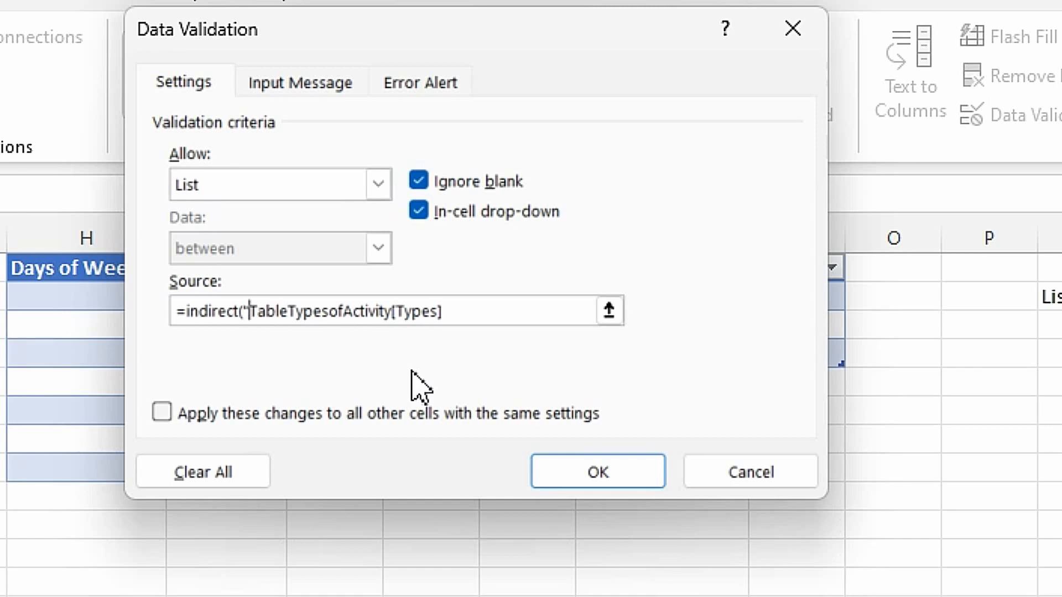
left_click(457, 311)
type("\")")
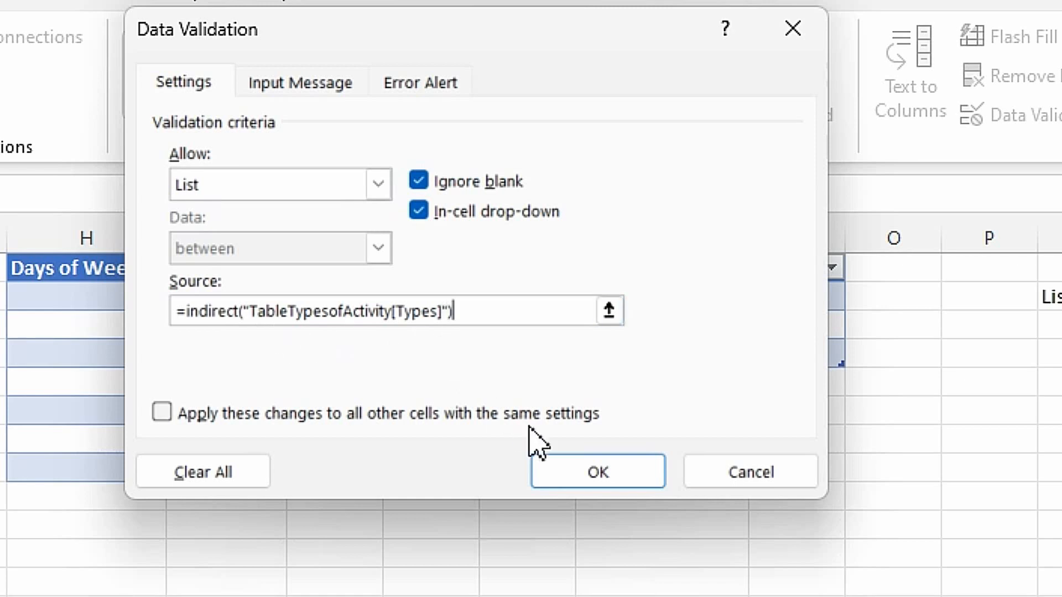
left_click(609, 472)
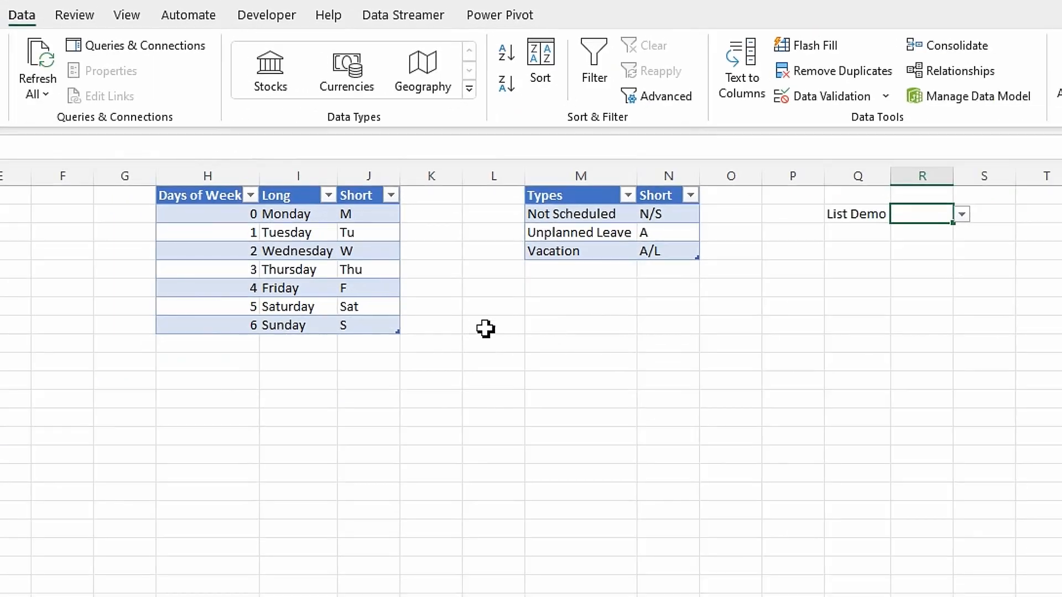
left_click(963, 215)
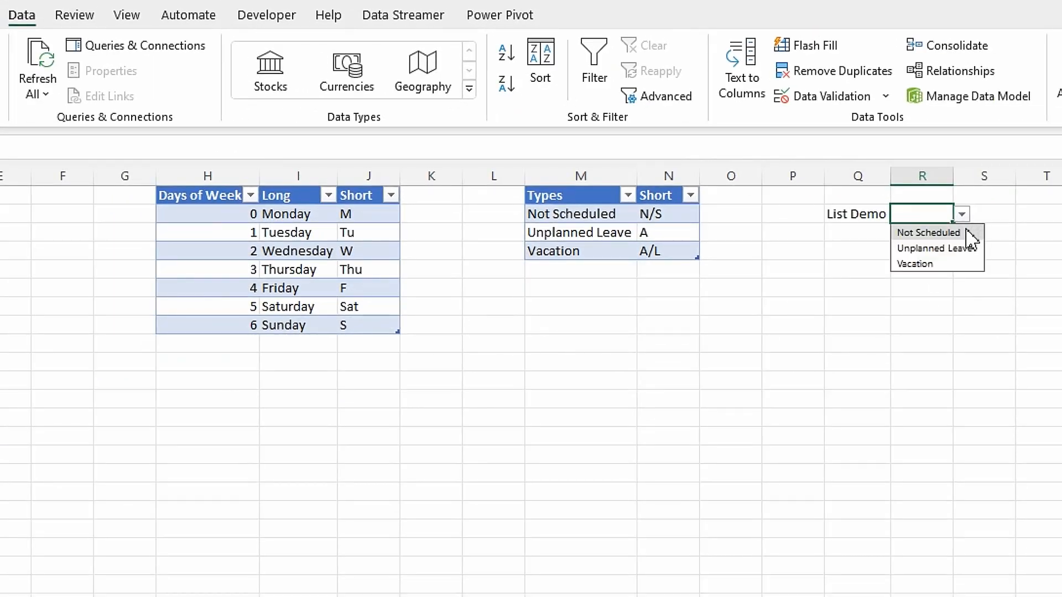
left_click(731, 380)
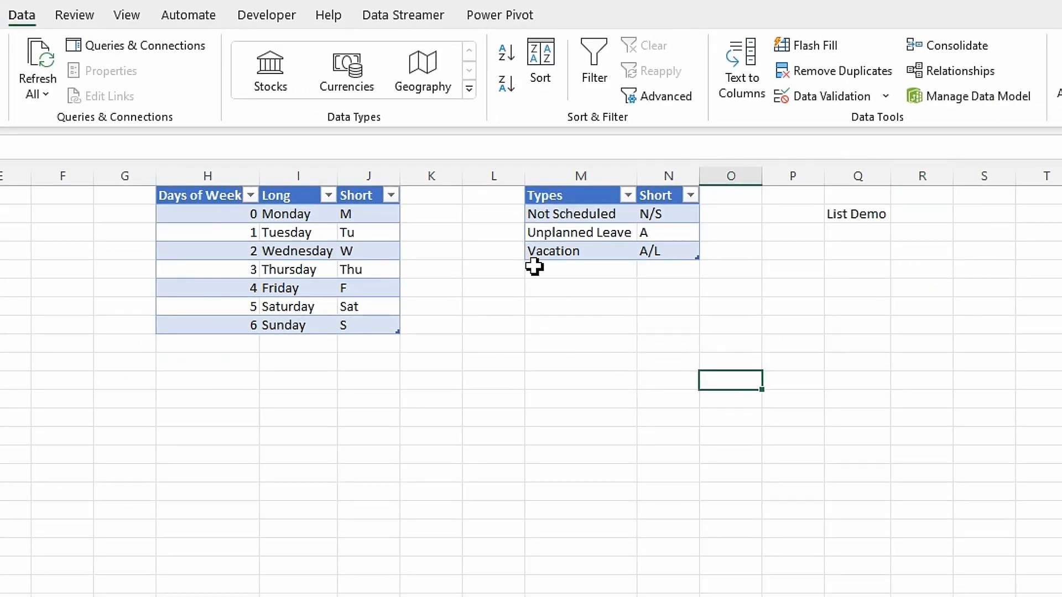
Add the type Working with short code X directly below Vacation and start another row in the types table
left_click(535, 269)
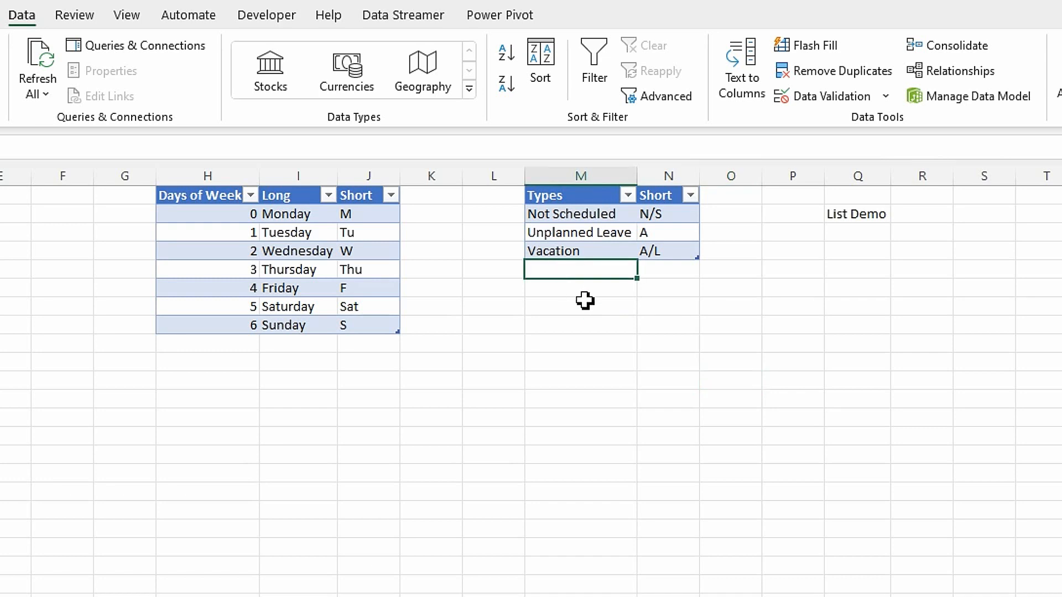
type("Working")
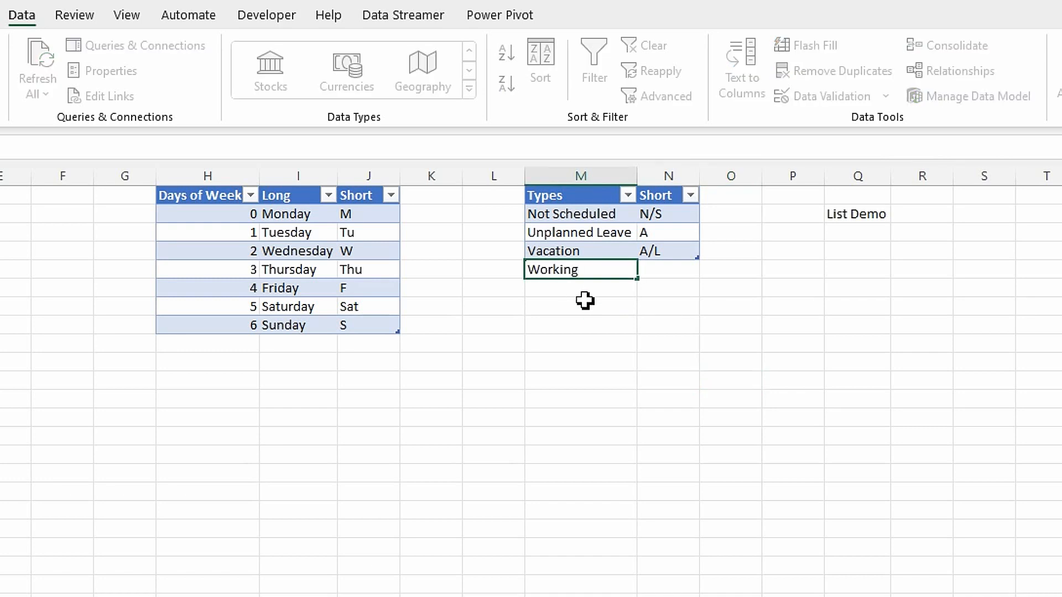
key("Tab")
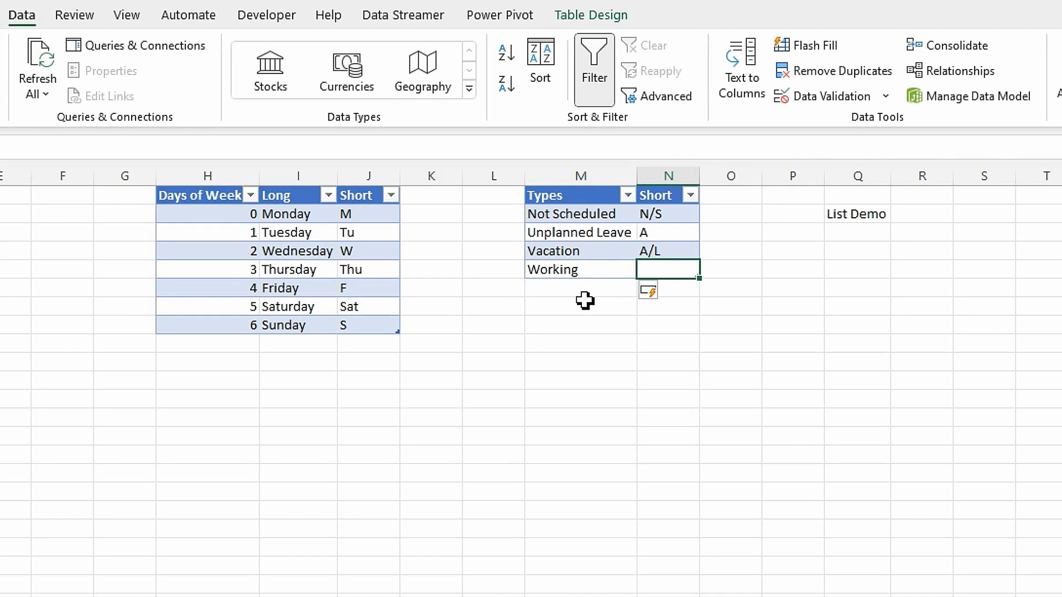
type("X")
key("Tab")
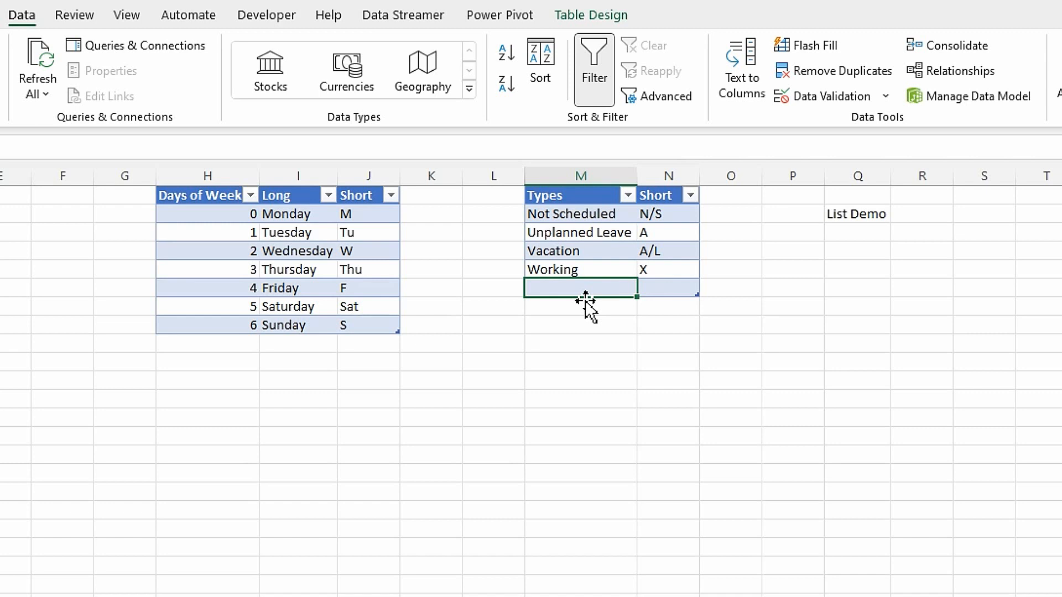
Add "Out od Office" with short code OOO to the types table, start another row, and check R2's drop-down choices
type("Out")
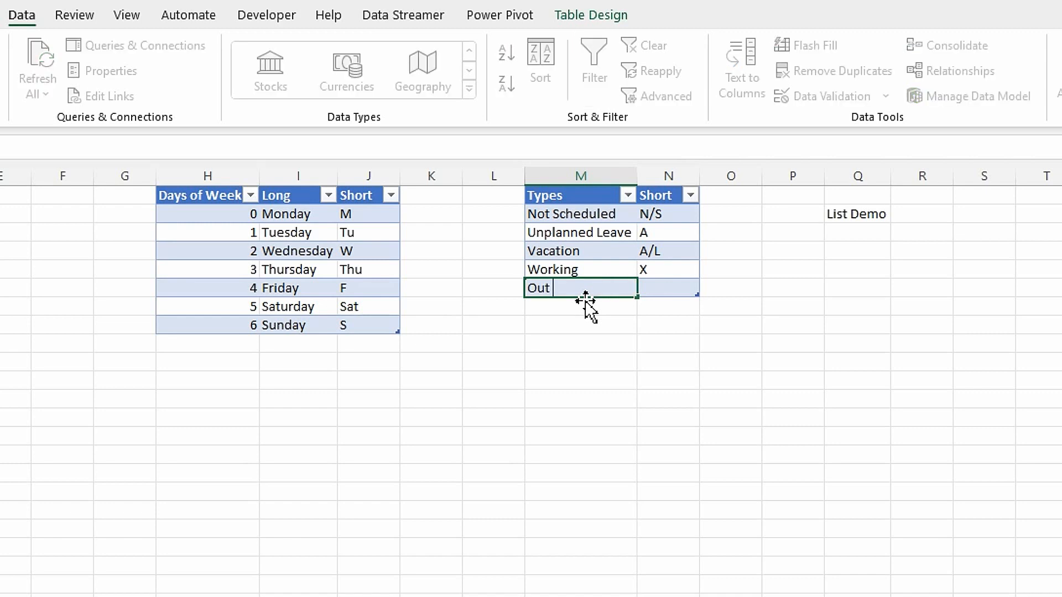
type(" od Office")
key("Tab")
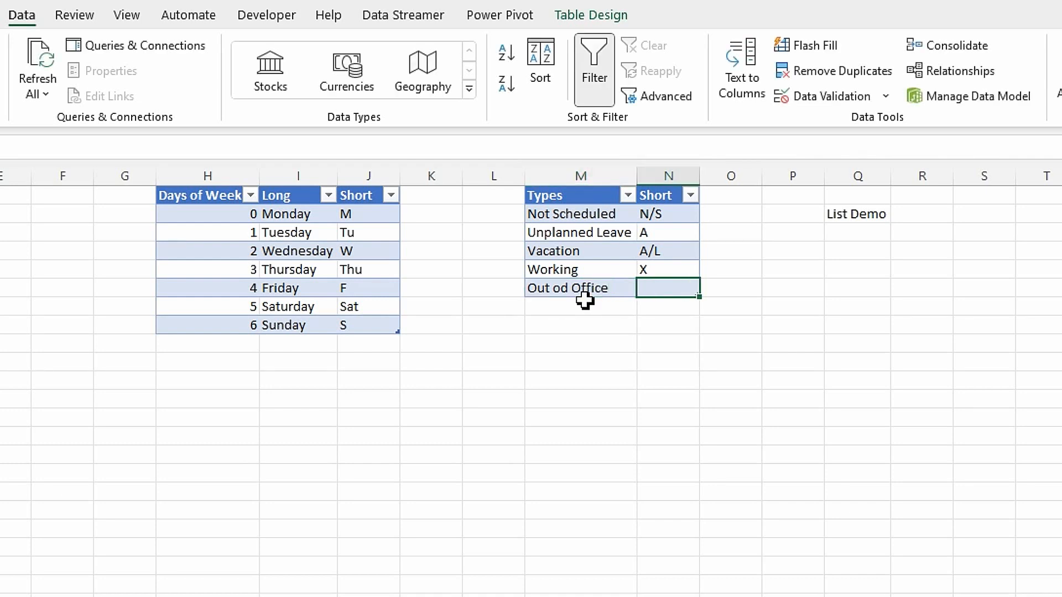
type("OOO")
key("Tab")
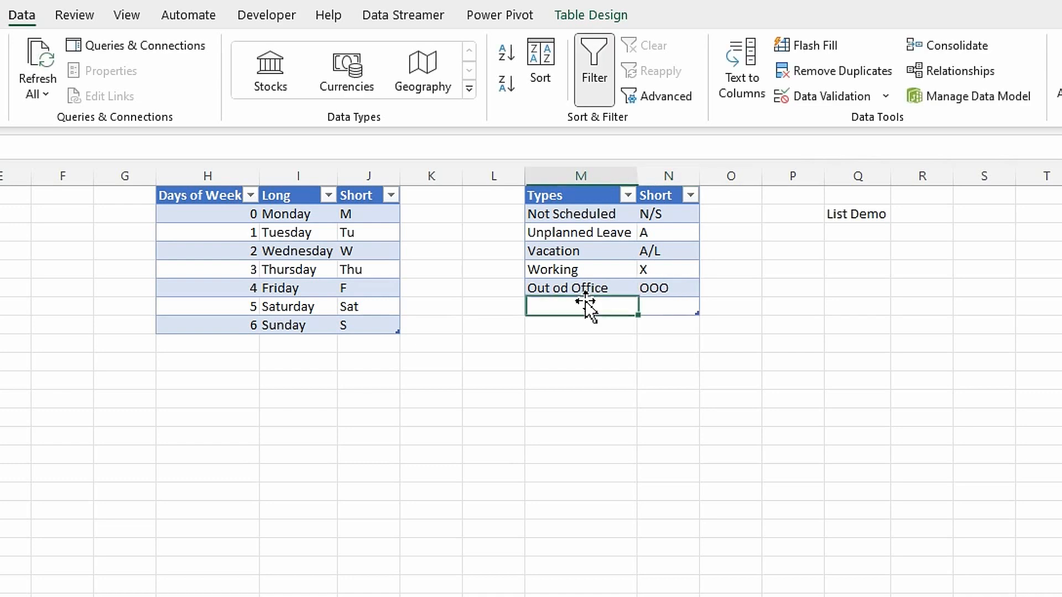
left_click(939, 215)
left_click(964, 215)
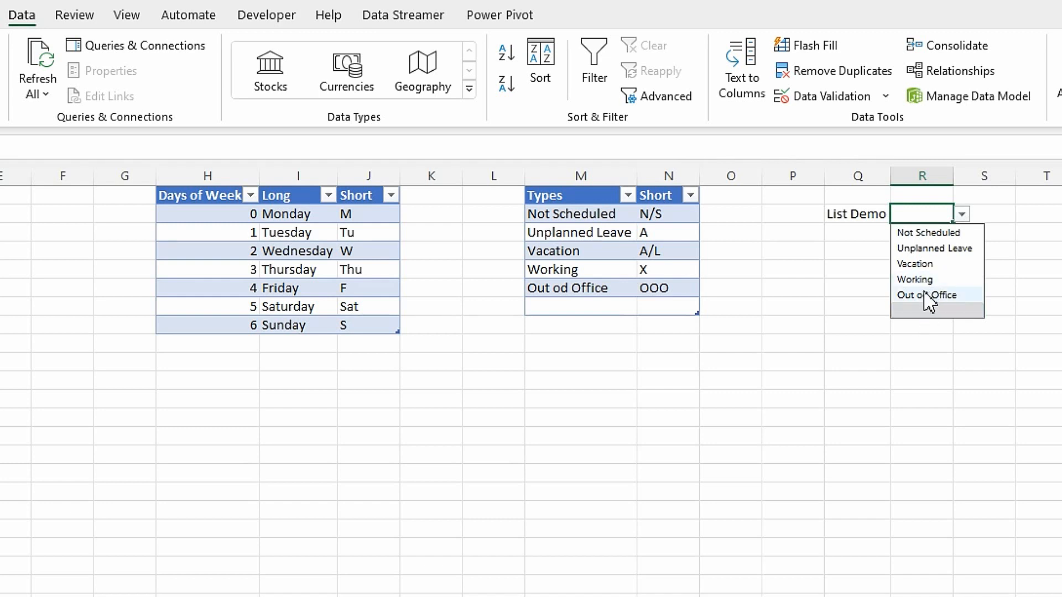
Correct the type name in M6 to "Out of Office" and check R2's drop-down choices again
left_click(576, 287)
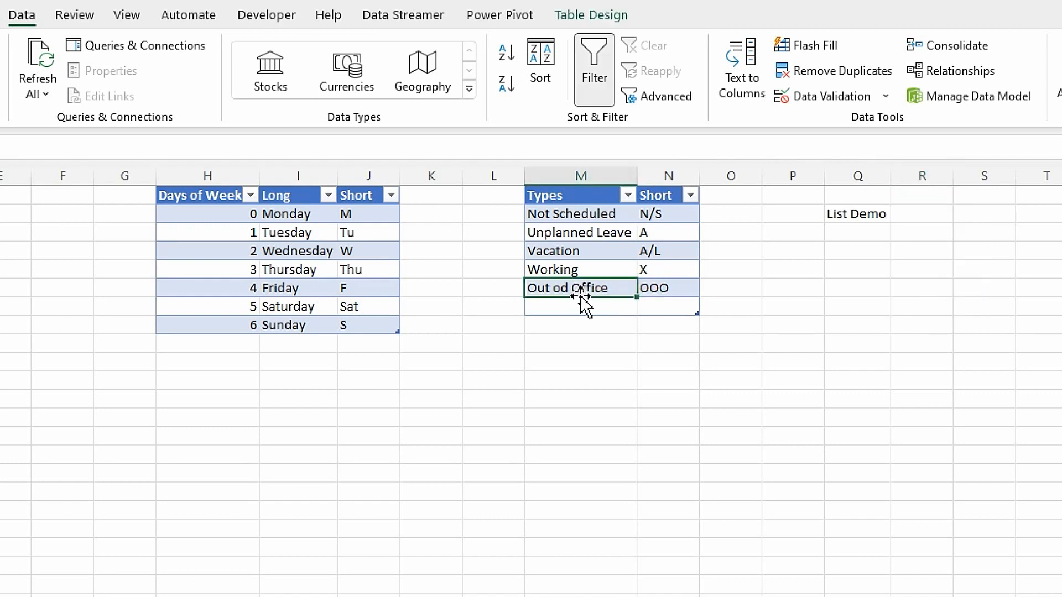
key("F2")
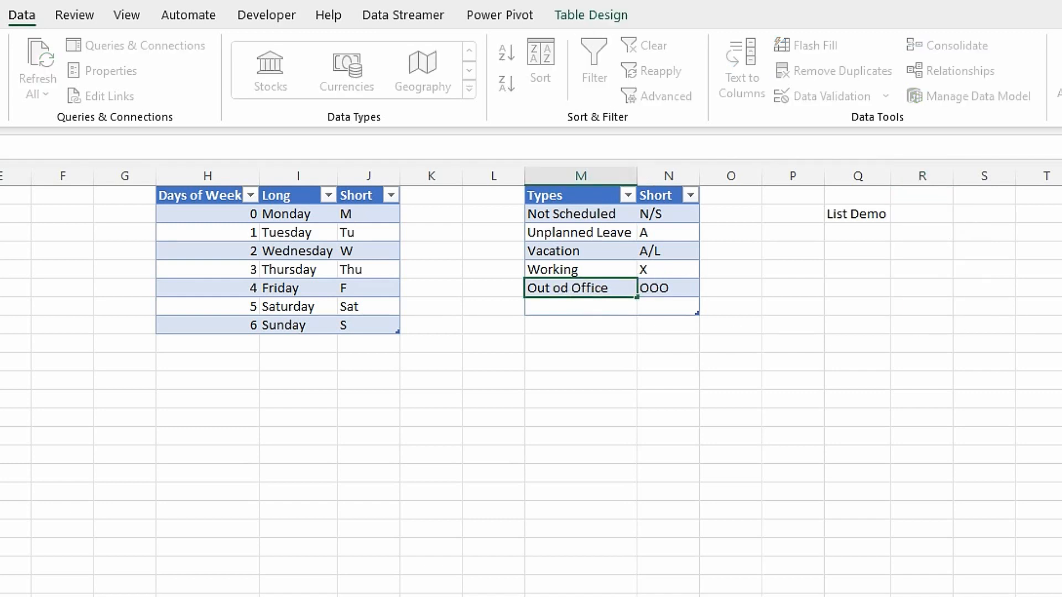
key("BackSpace")
type("f")
key("Return")
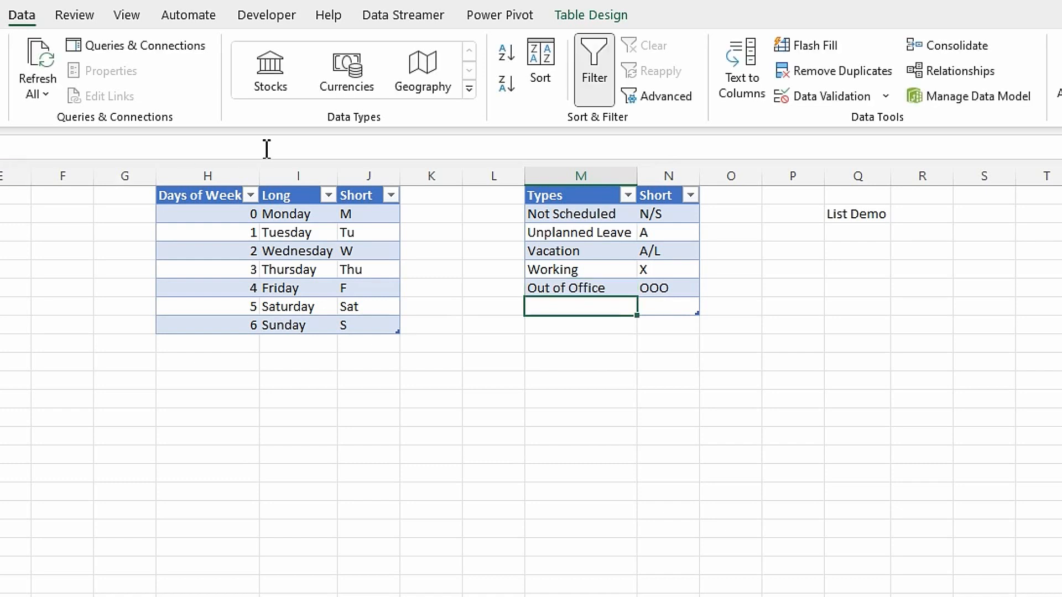
left_click(930, 213)
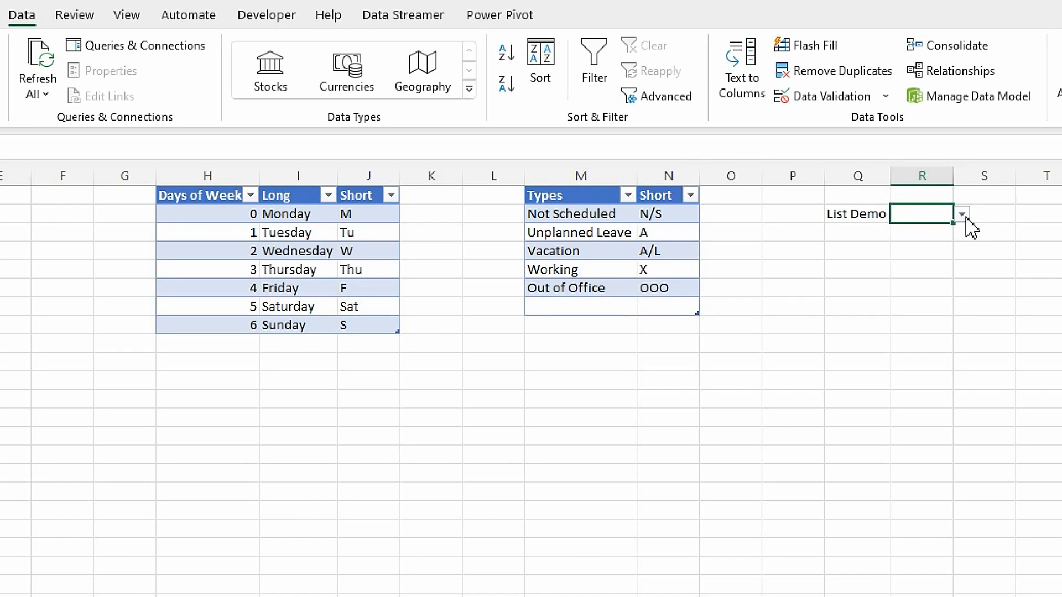
left_click(962, 215)
left_click(796, 308)
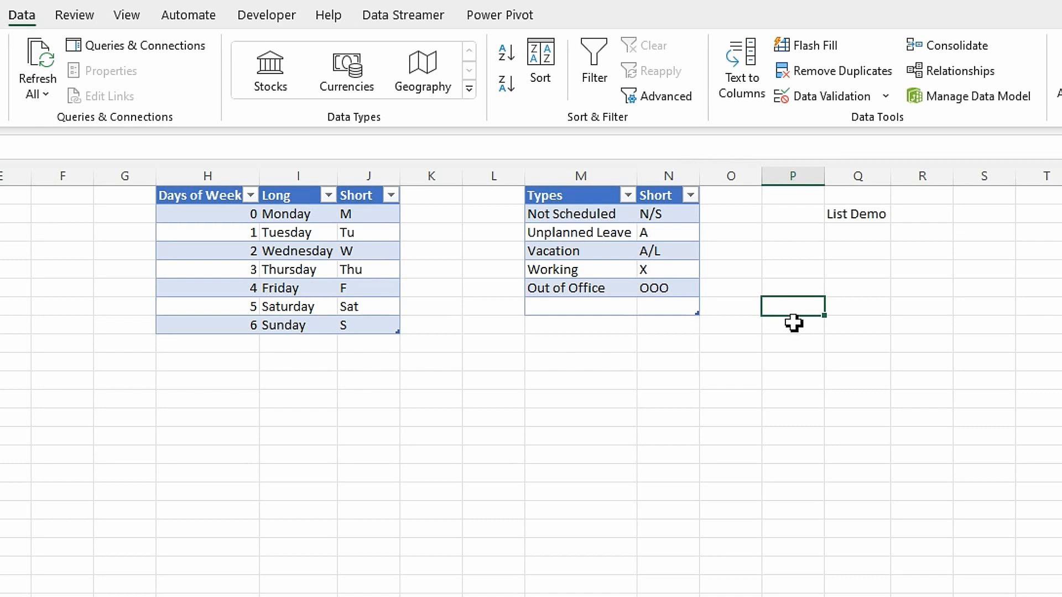
Delete the List Demo label from cell Q2
left_click(867, 214)
left_click(929, 218)
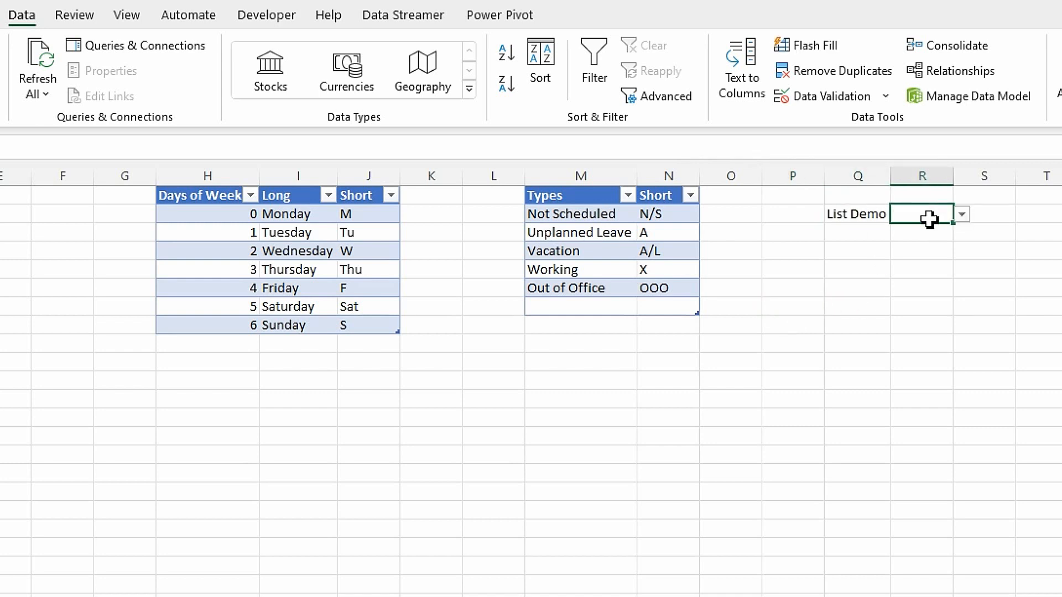
left_click(855, 214)
key("Delete")
Clear all data validation settings from cell R2 and select cell P1
left_click(922, 212)
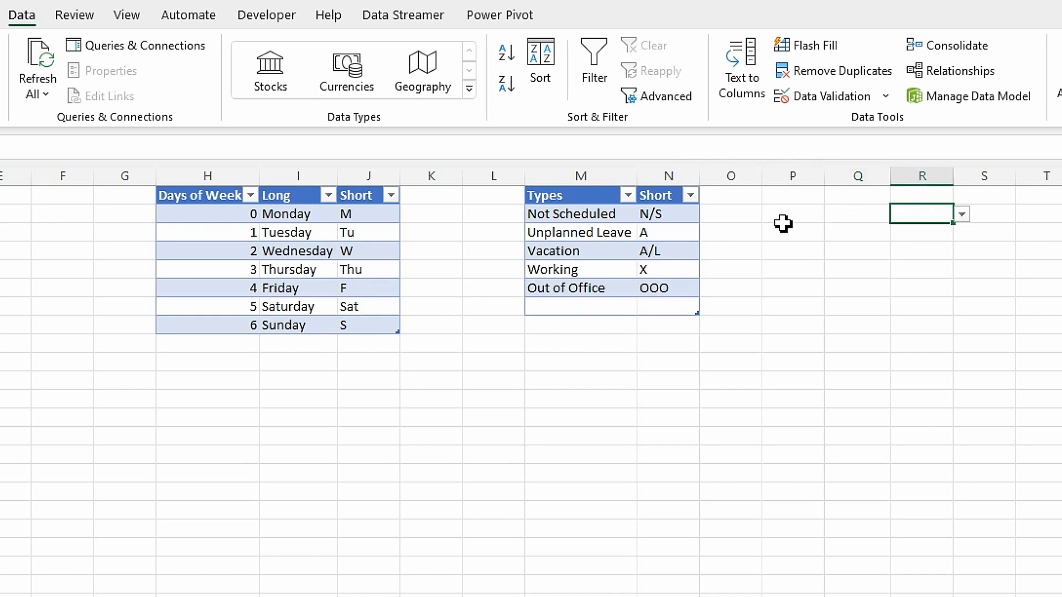
left_click(886, 96)
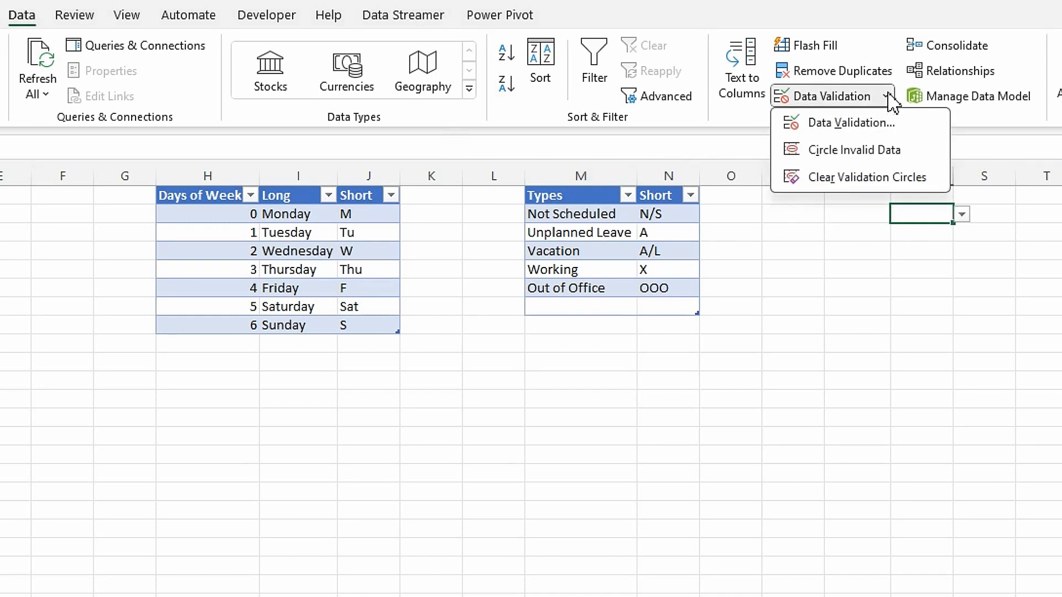
left_click(834, 126)
left_click(283, 327)
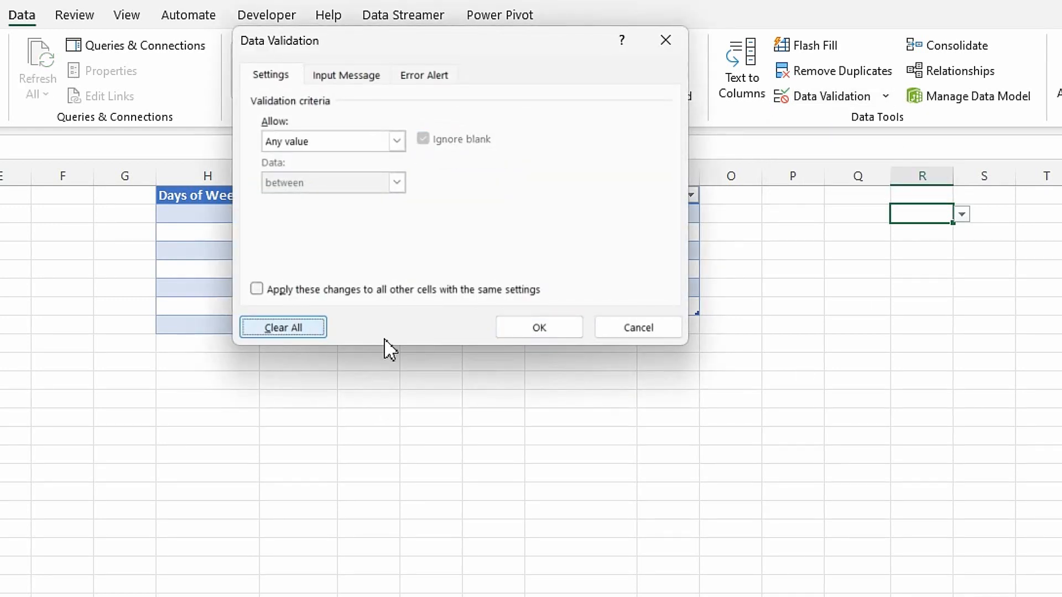
left_click(564, 330)
left_click(966, 285)
left_click(924, 213)
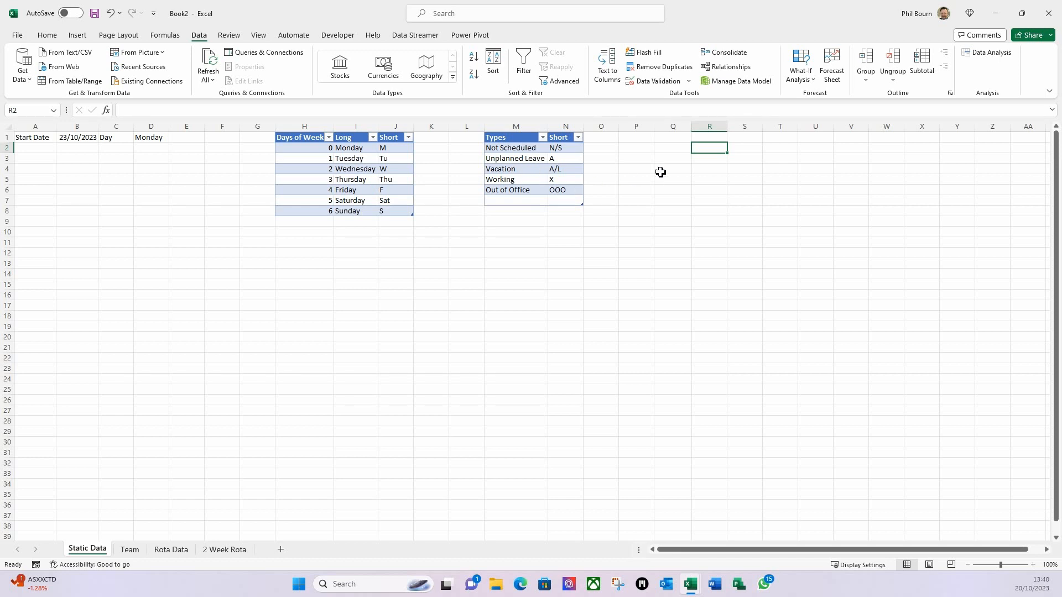
left_click(643, 139)
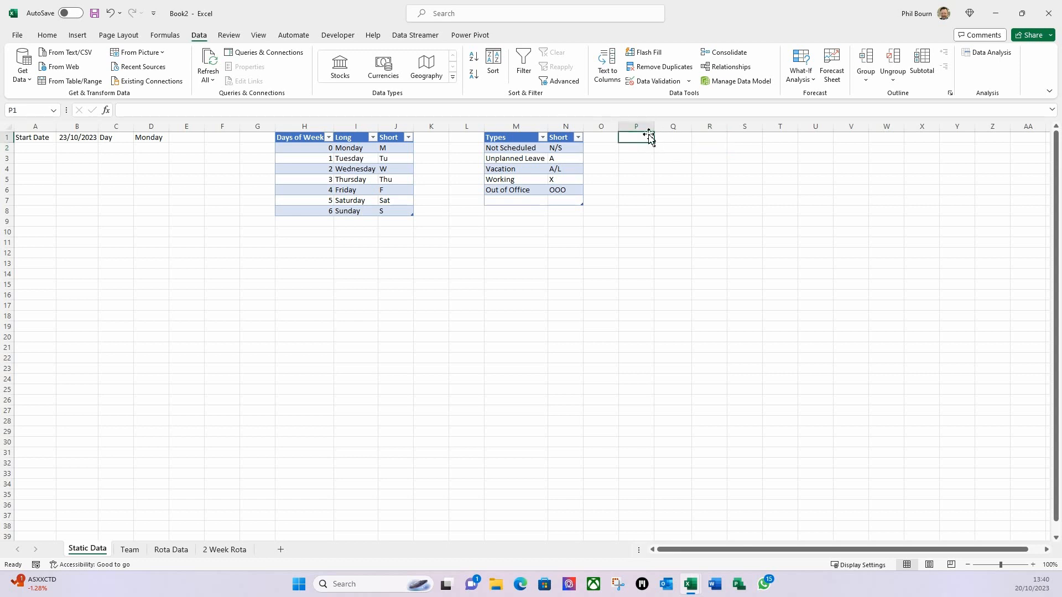
Enter the heading "Skill Set" in P1 and the first skill "Nurse" in P2
type("Skill")
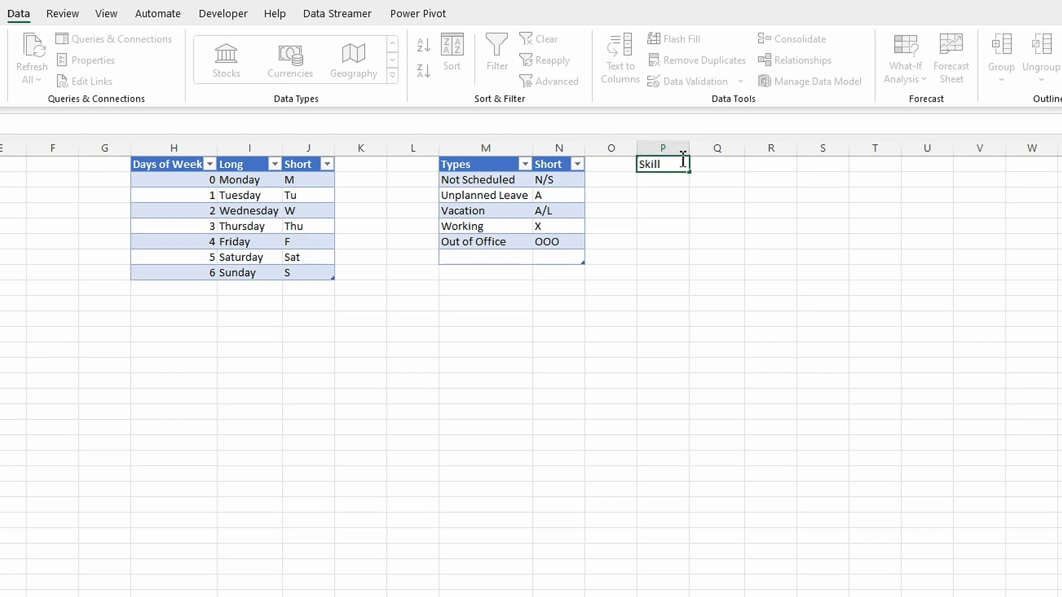
type(" Set")
key("Return")
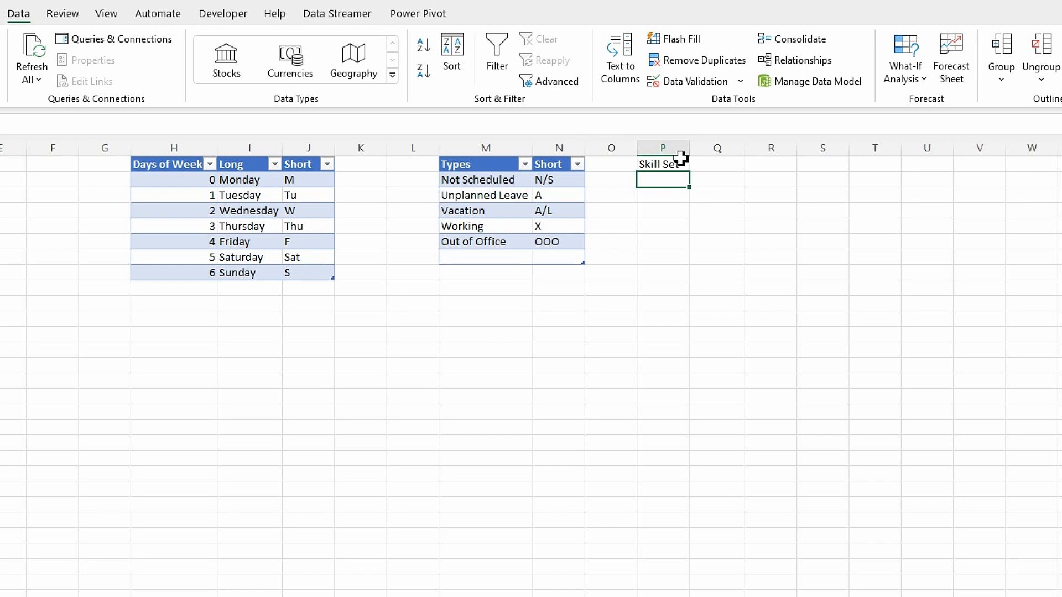
type("Nurse")
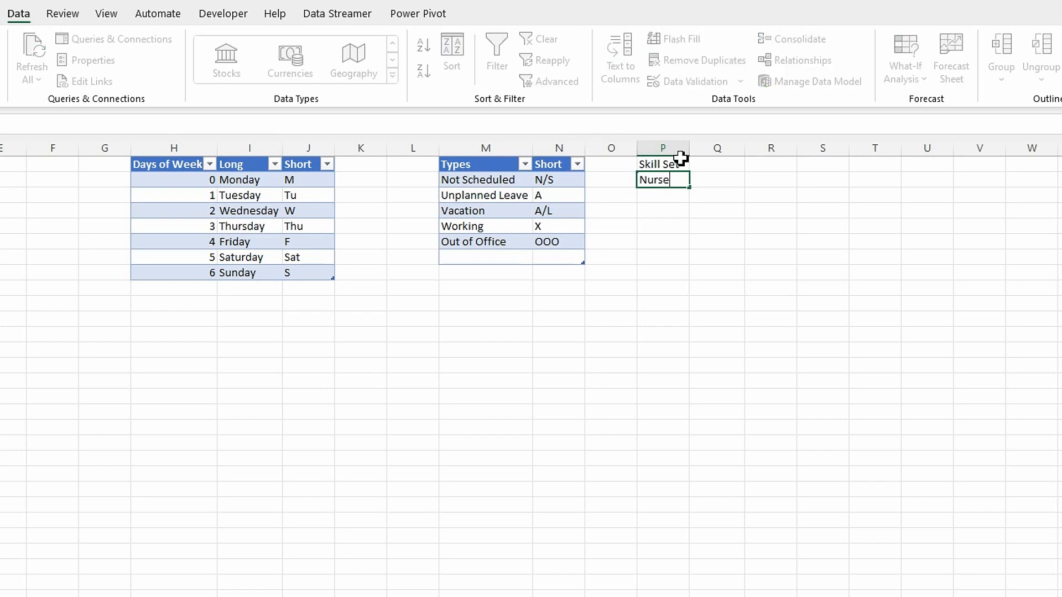
key("Tab")
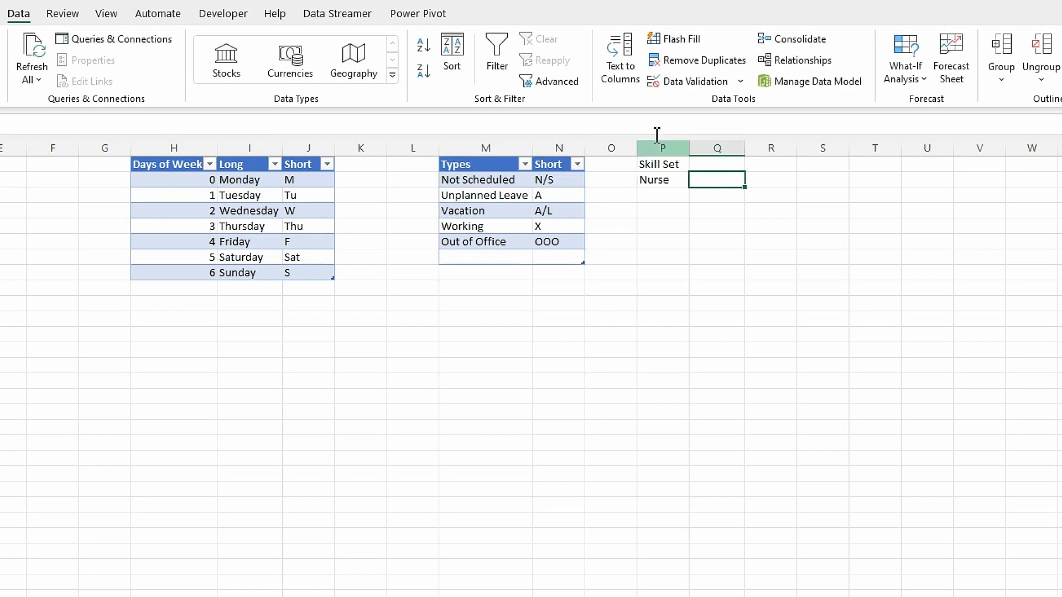
Convert the range P1:P2 into a table that has headers
left_click(668, 181)
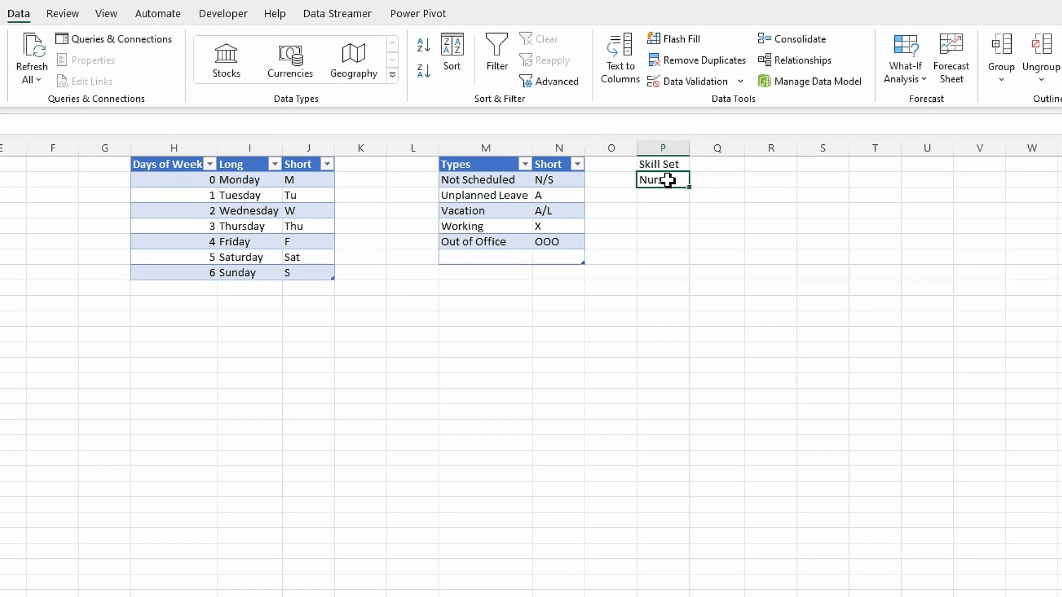
key("ctrl+t")
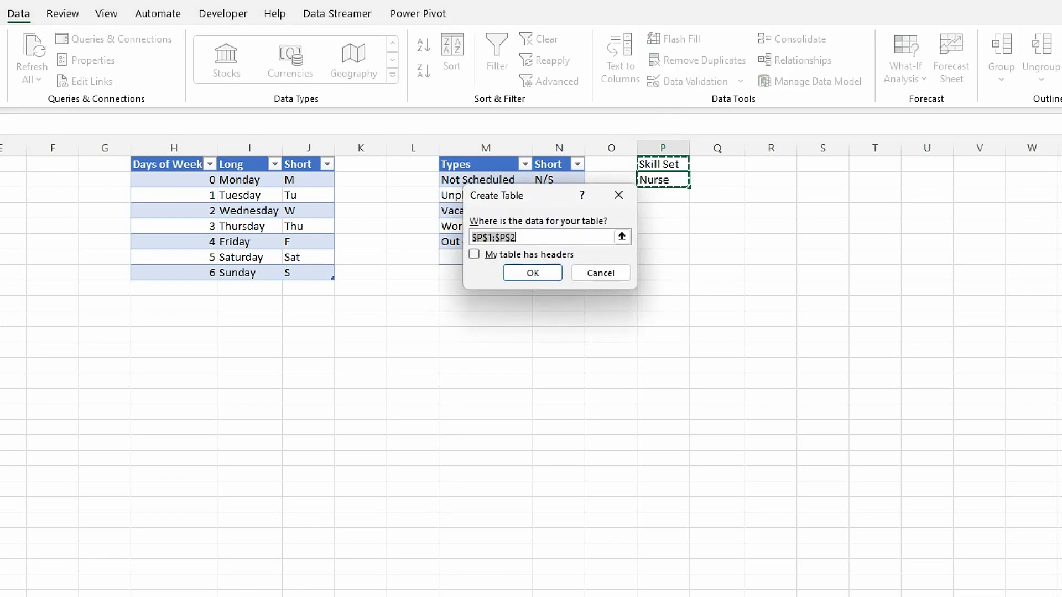
left_click(475, 255)
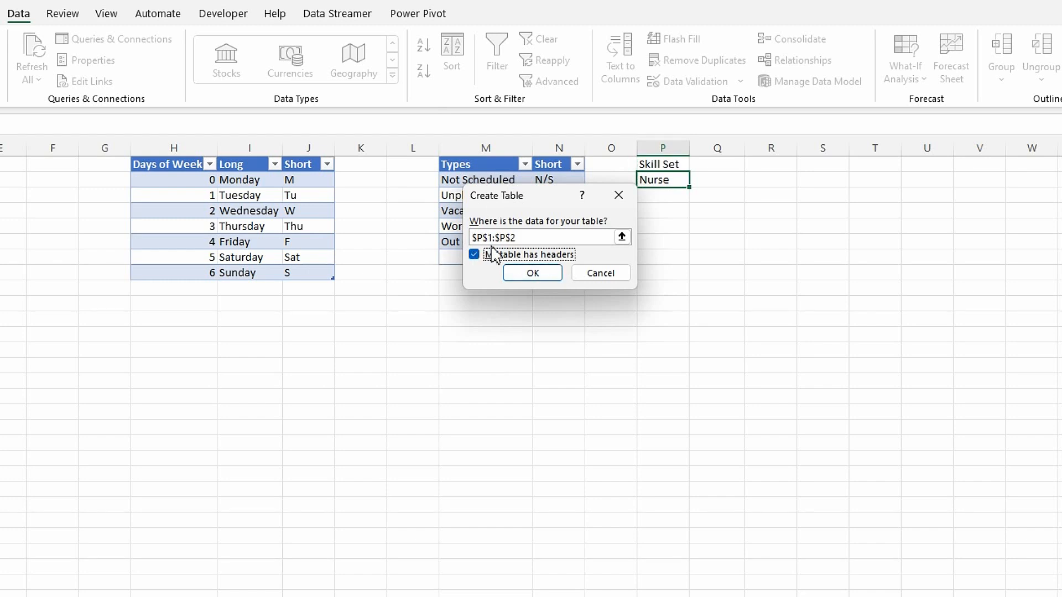
left_click(535, 277)
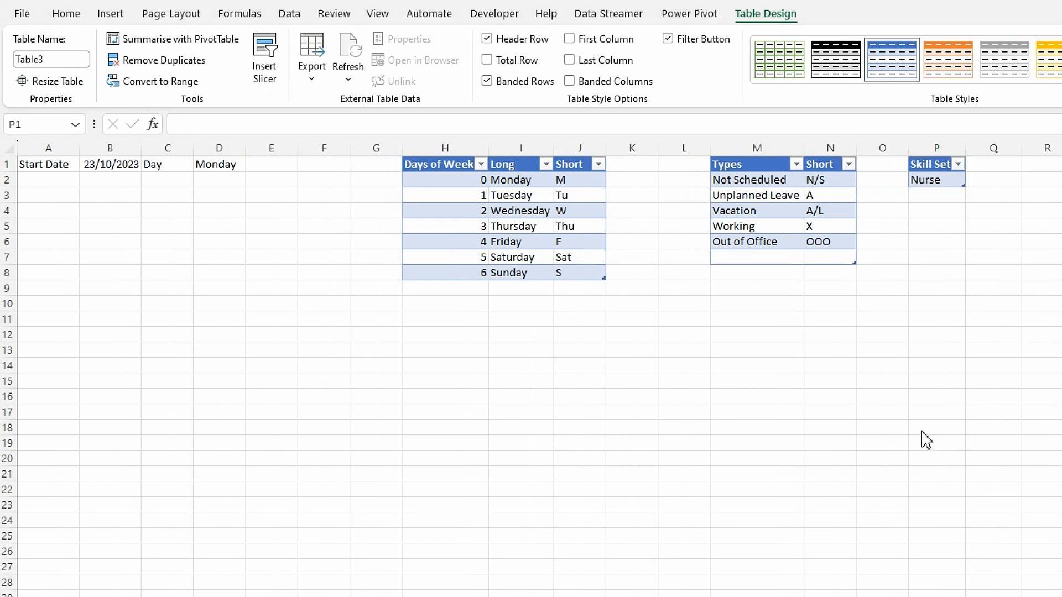
Name the Skill Set table SkillSets
left_click_drag(935, 166, 935, 180)
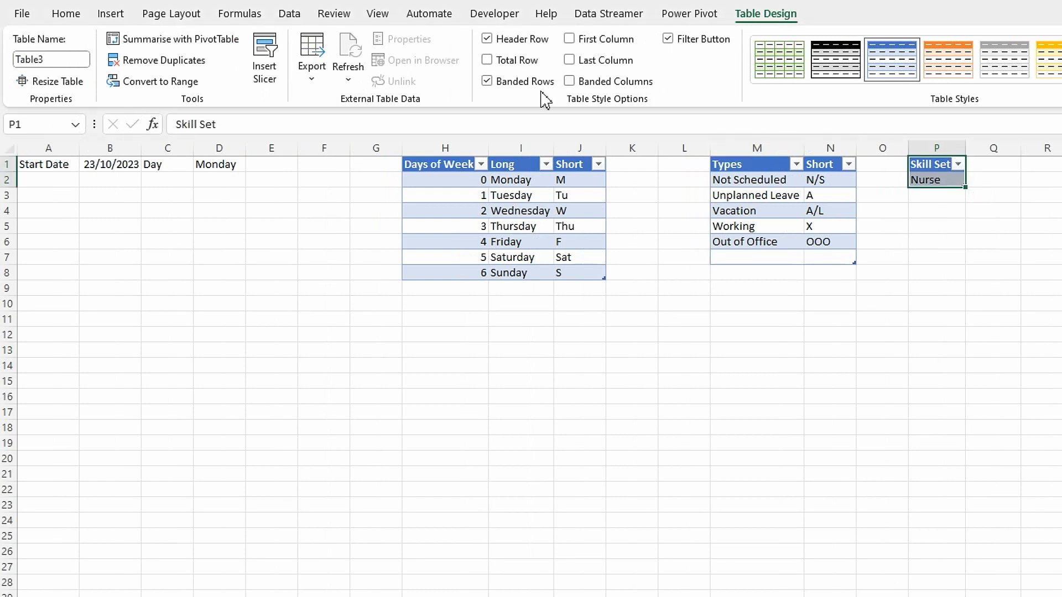
left_click(57, 59)
left_click(57, 59)
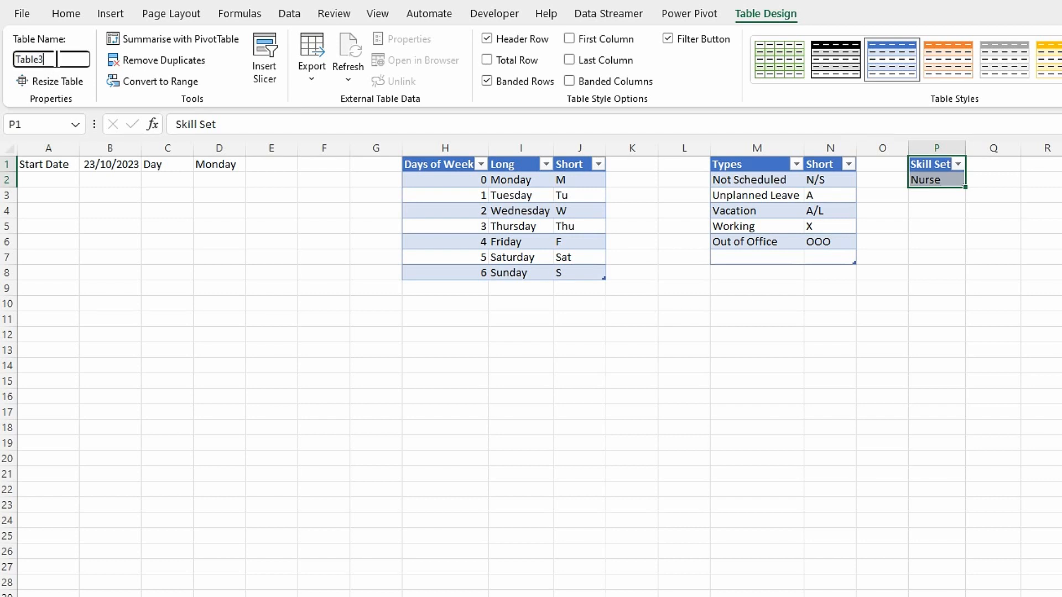
key("BackSpace")
type("SkillSets")
key("Return")
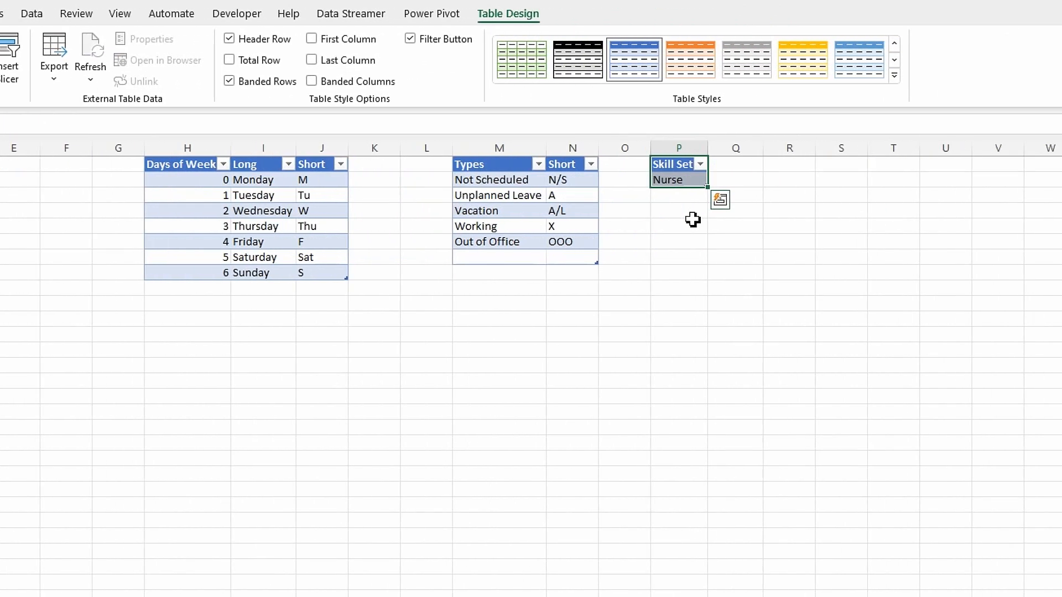
Fit column P to its contents and add "Nurse - Junior" below Nurse in the Skill Set table
left_click(692, 215)
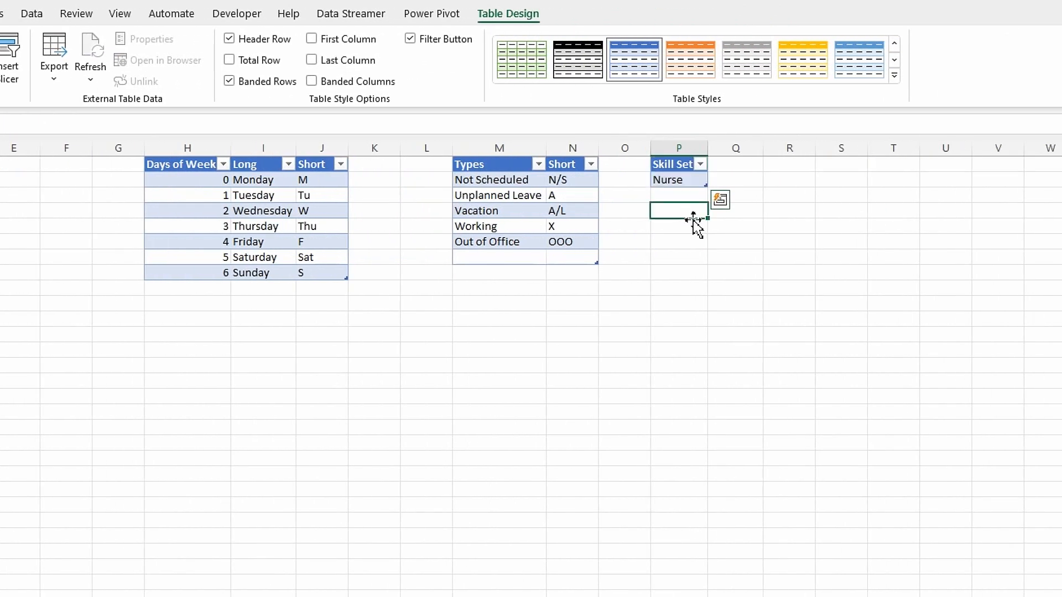
double_click(713, 148)
left_click(693, 182)
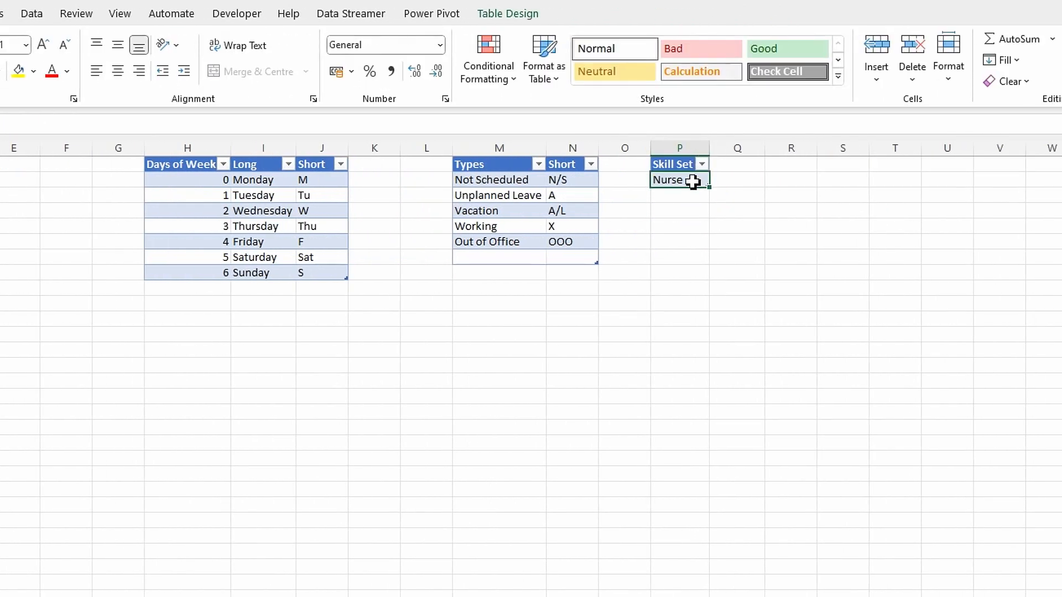
key("Return")
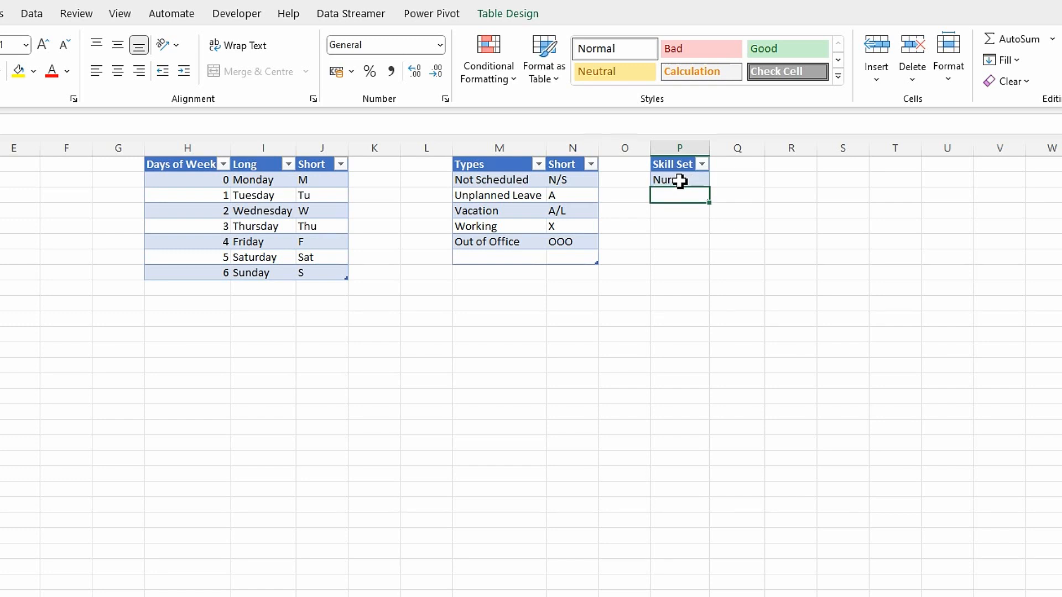
type("Nurs")
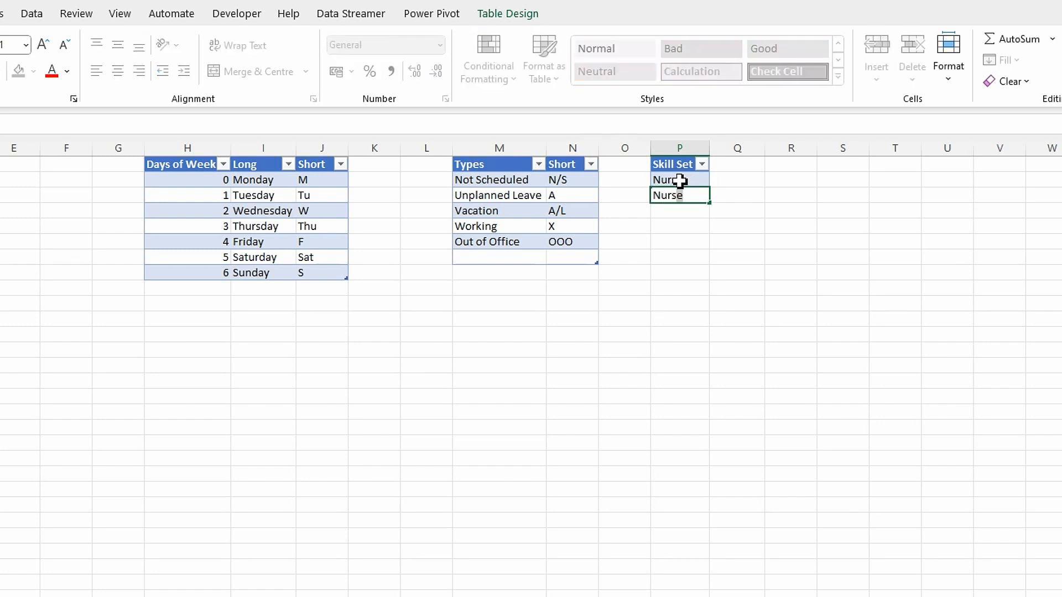
type("e -")
type("Junior")
key("Return")
Add "Nurse - Senior" in P4 of the Skill Set table and widen column P to fit the entries
type("Nurs")
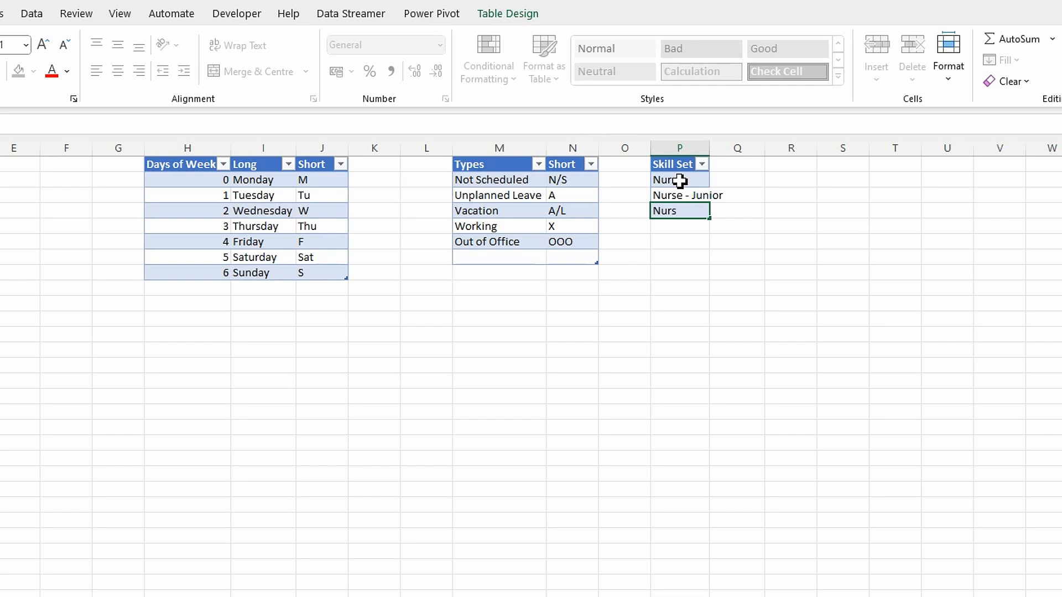
type(" - Senior")
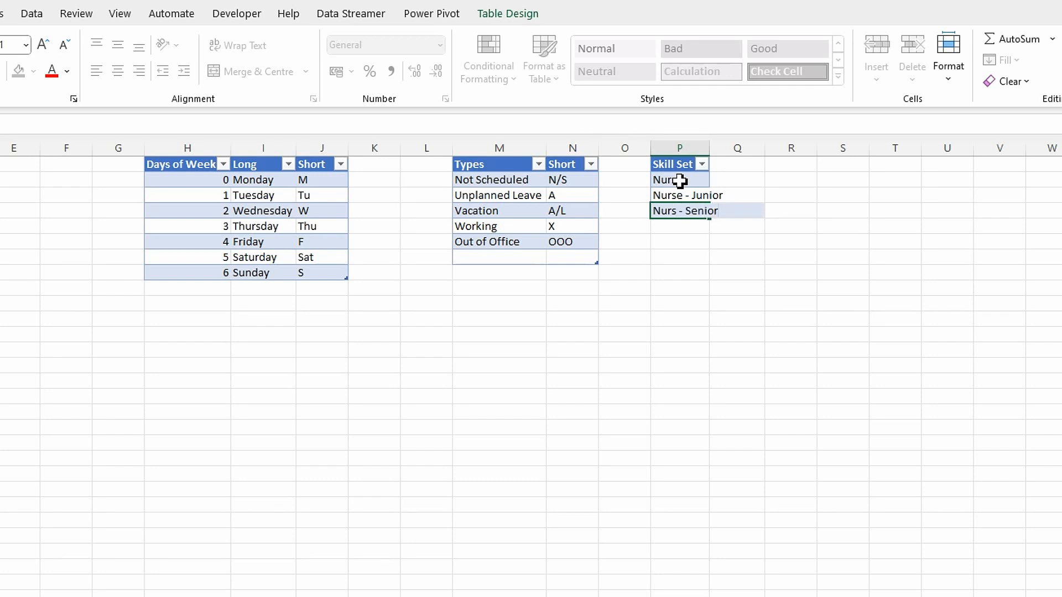
key("Return")
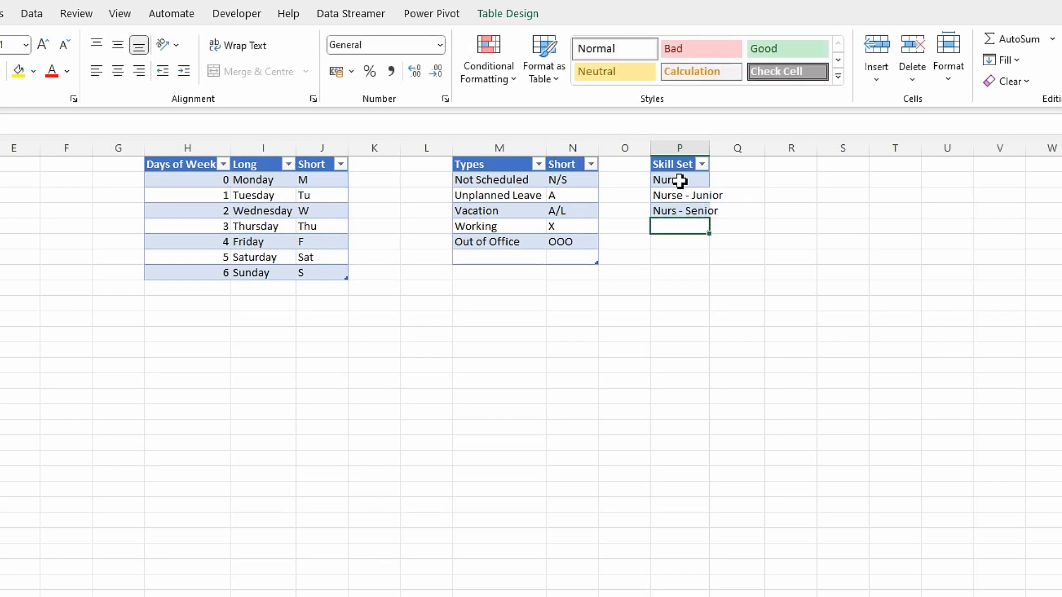
double_click(713, 147)
left_click(678, 210)
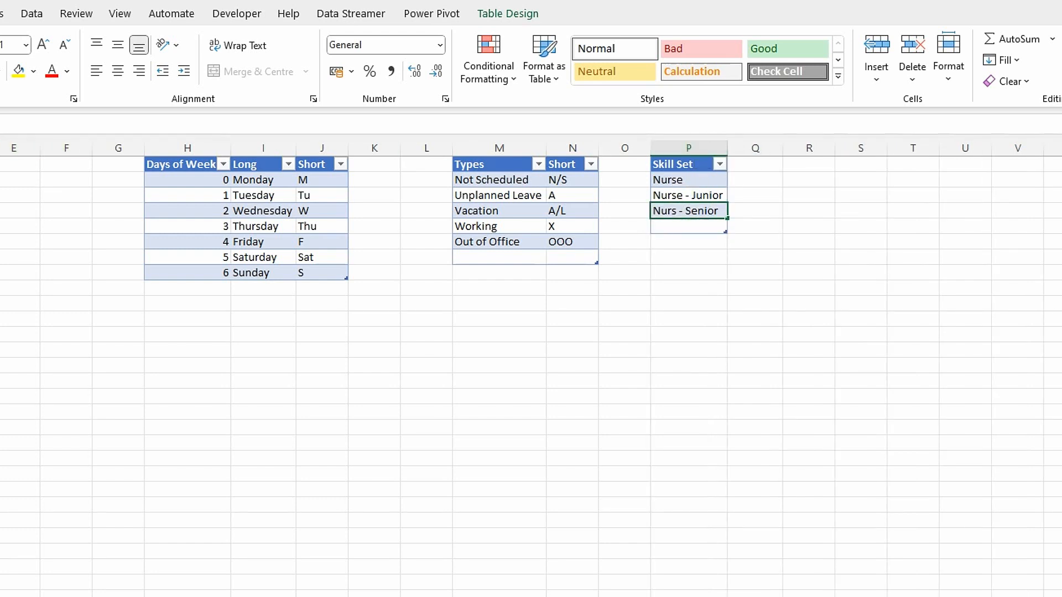
key("F2")
type("e")
key("Return")
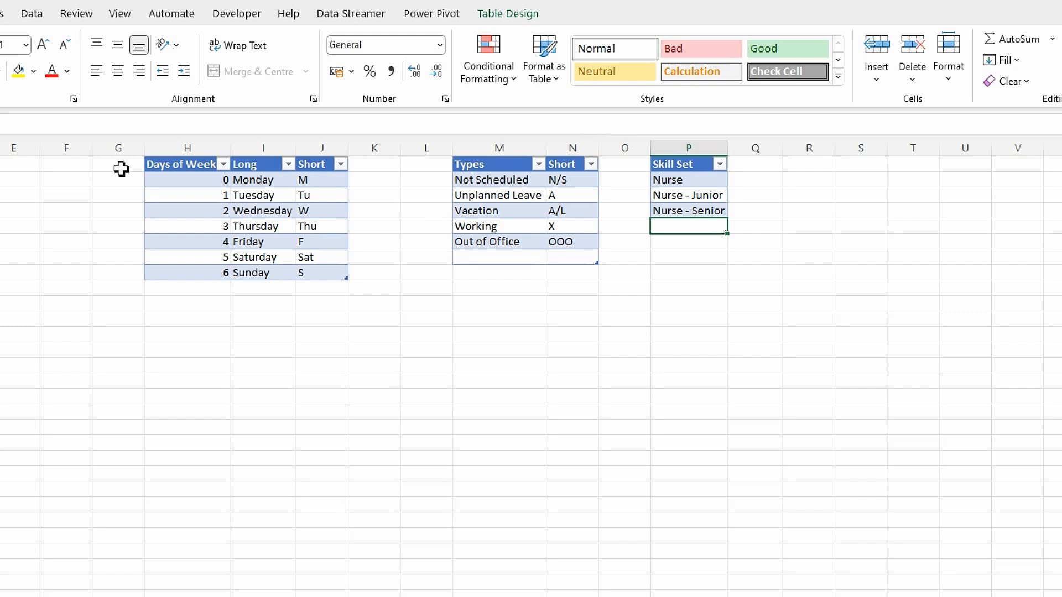
Add the skills "Vet", "Vet - Junior" and "Vet - Senior" to the Skill Set table in P5:P7
type("Vet")
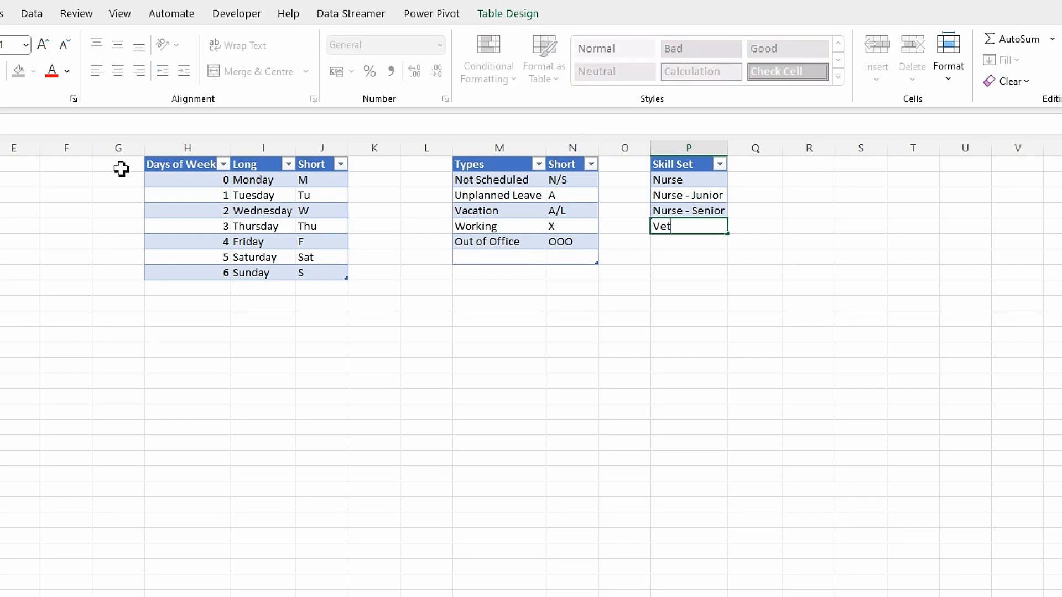
key("Return")
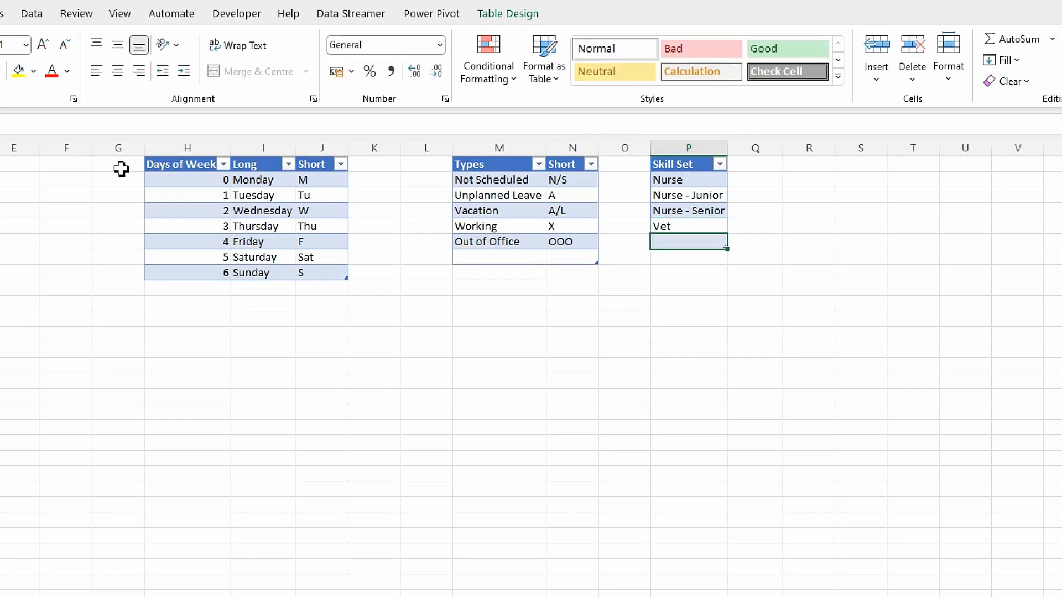
type("Vet - junior")
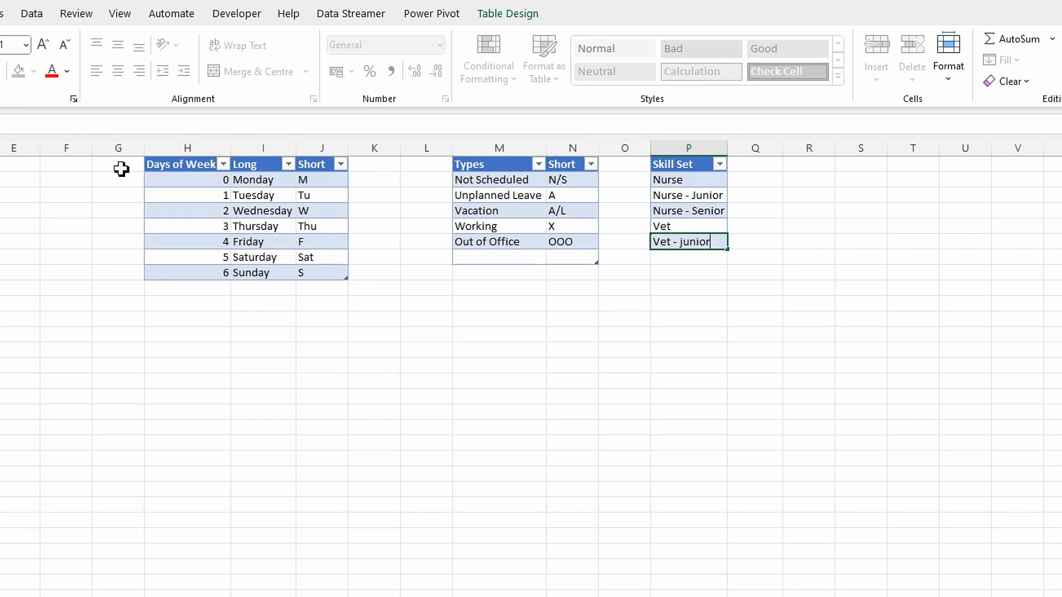
key("BackSpace")
key("BackSpace")
key("BackSpace")
type("Junior")
key("Return")
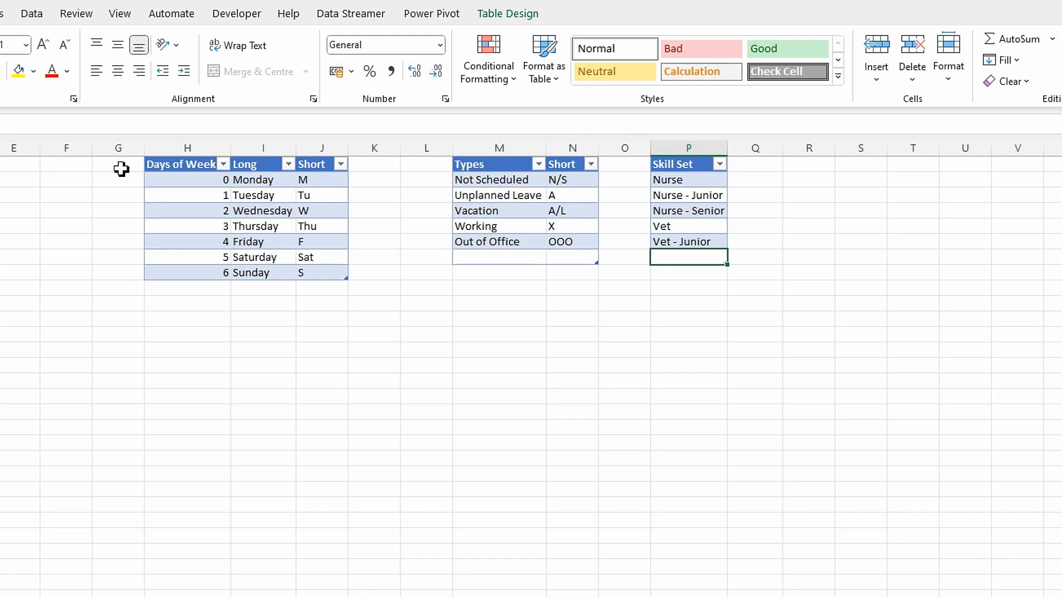
type("Vet - Senior")
key("Return")
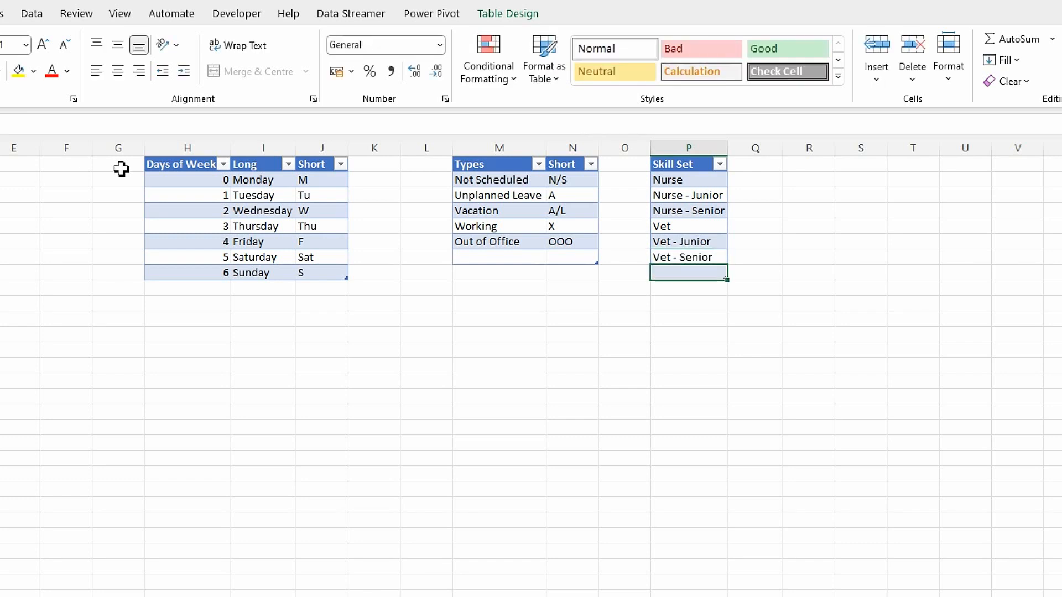
Add "Office Manager" and "Receptionist" to the Skill Set table in P8:P9 and widen column P to fit them
type("Office Manager")
key("Return")
type("Receptionist")
key("Return")
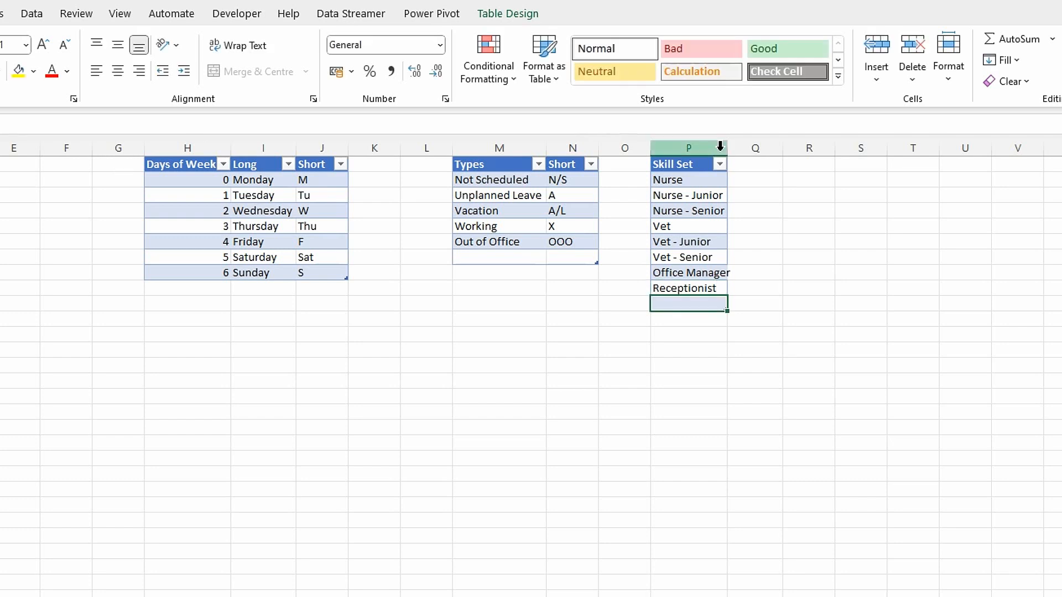
left_click_drag(727, 148, 733, 147)
left_click(701, 213)
Sort the Skill Set table from A to Z
left_click(680, 185)
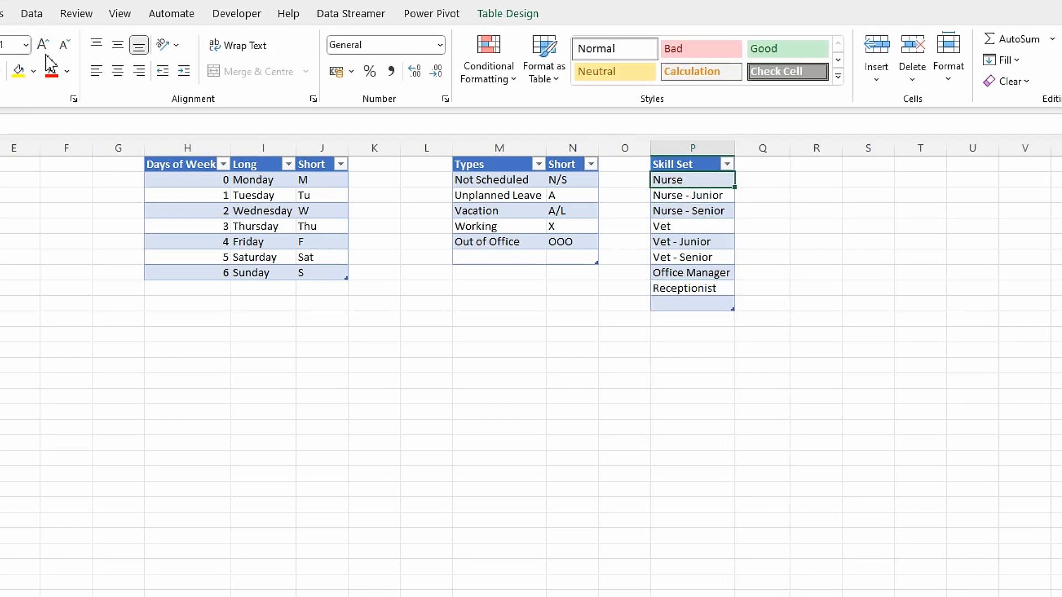
left_click(31, 15)
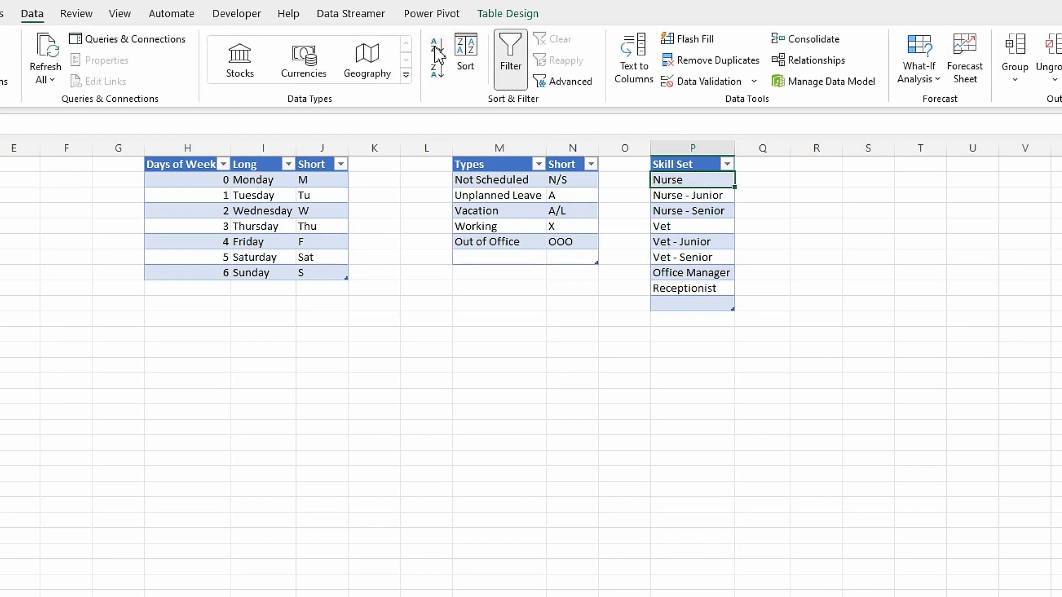
left_click(437, 51)
left_click(700, 211)
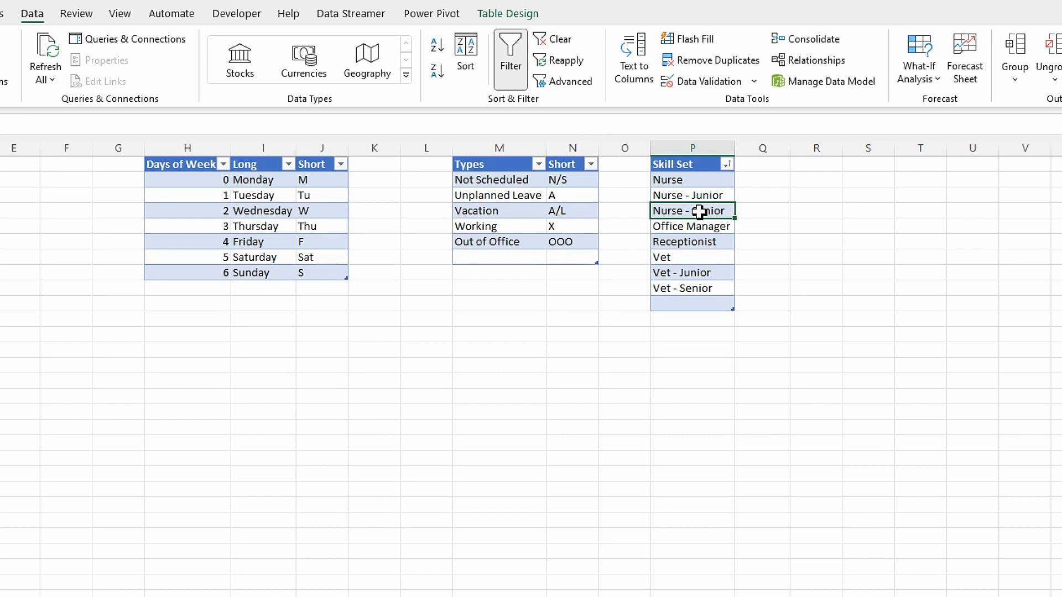
left_click(691, 304)
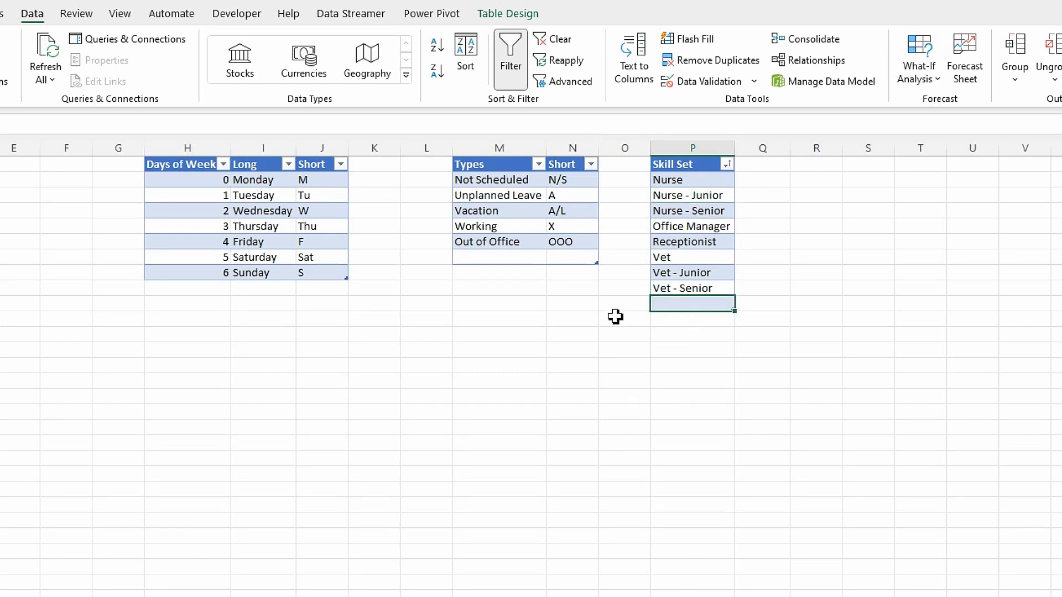
left_click(681, 241)
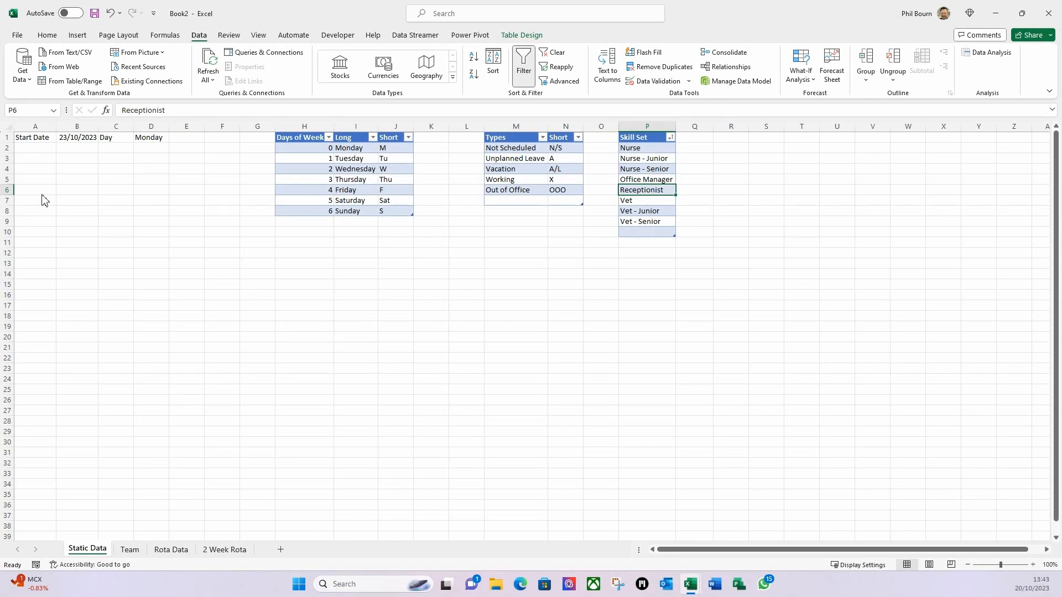
left_click(8, 191)
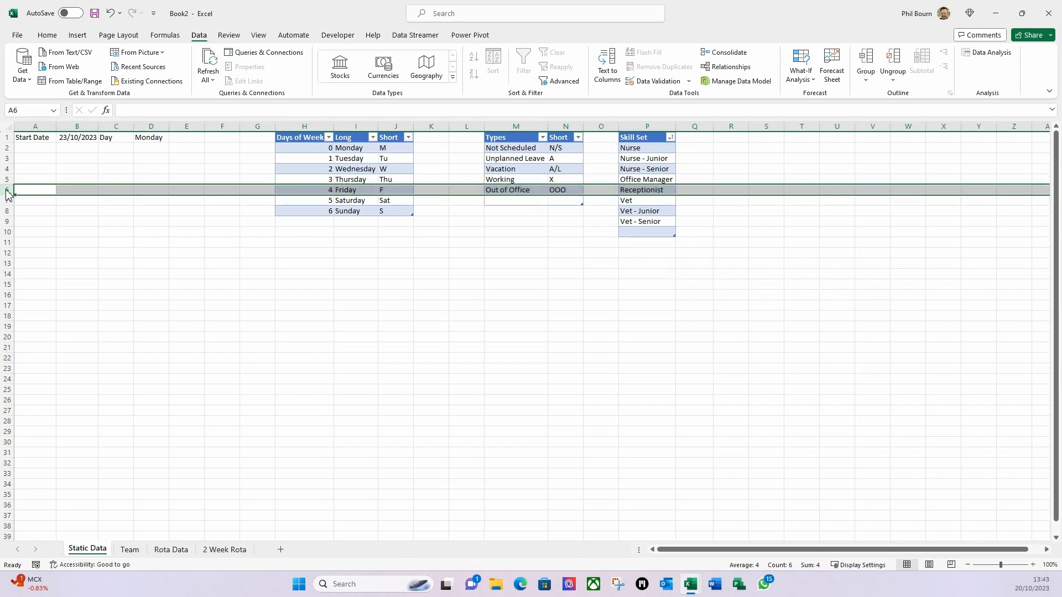
left_click(387, 254)
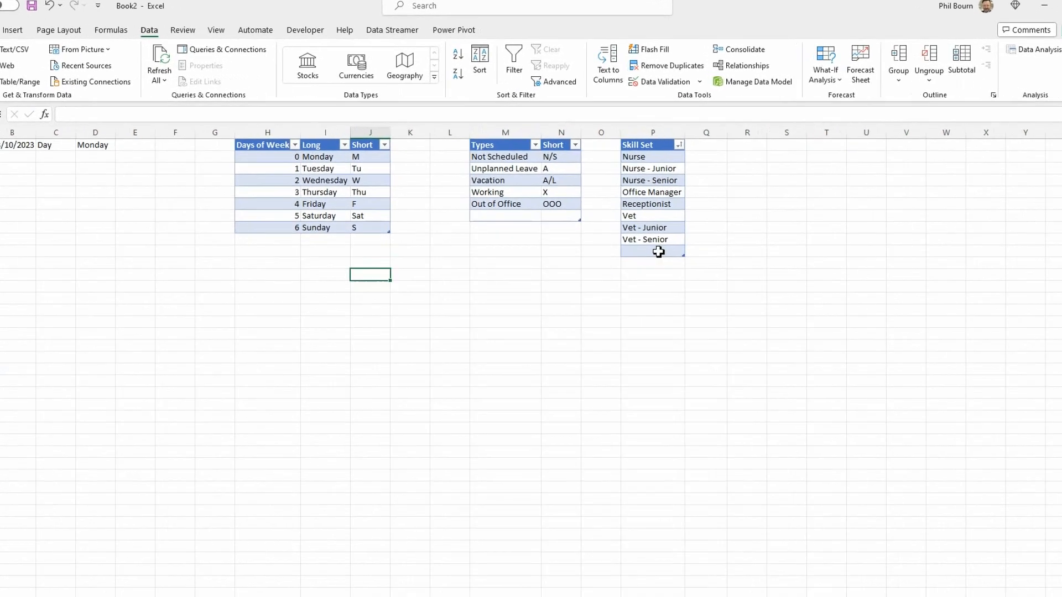
Delete the empty last row of the Skill Set table
left_click(658, 252)
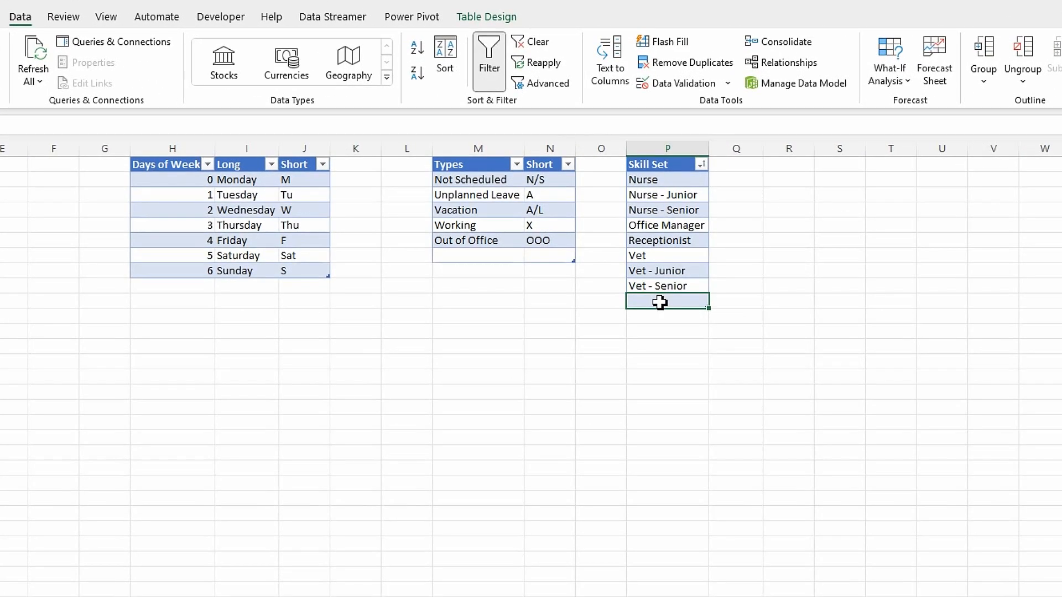
right_click(660, 302)
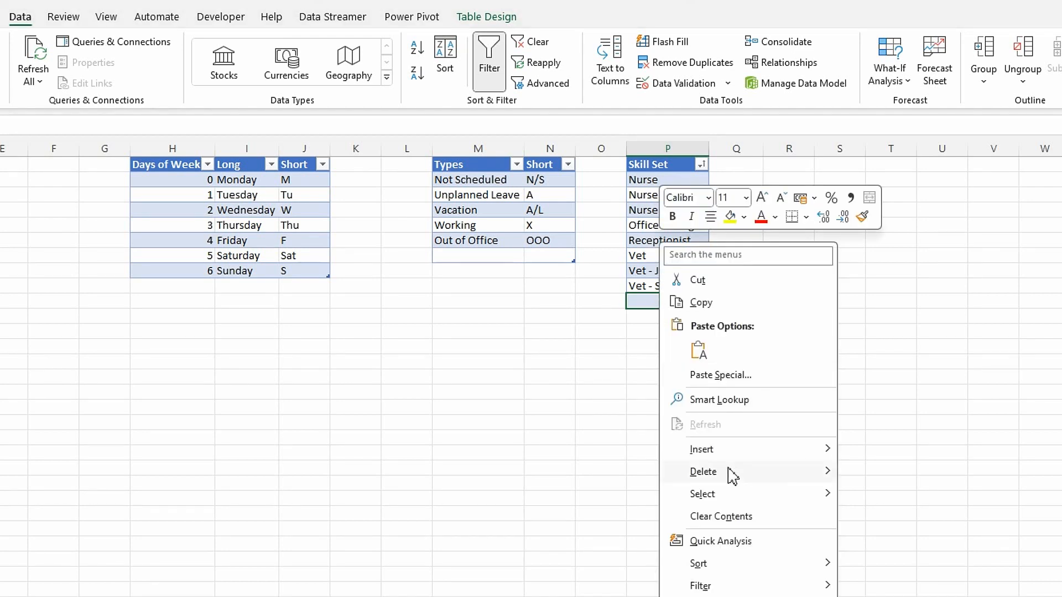
mouse_move(730, 471)
left_click(889, 498)
left_click(675, 271)
Delete the empty last row of the Types table
left_click(488, 254)
right_click(480, 261)
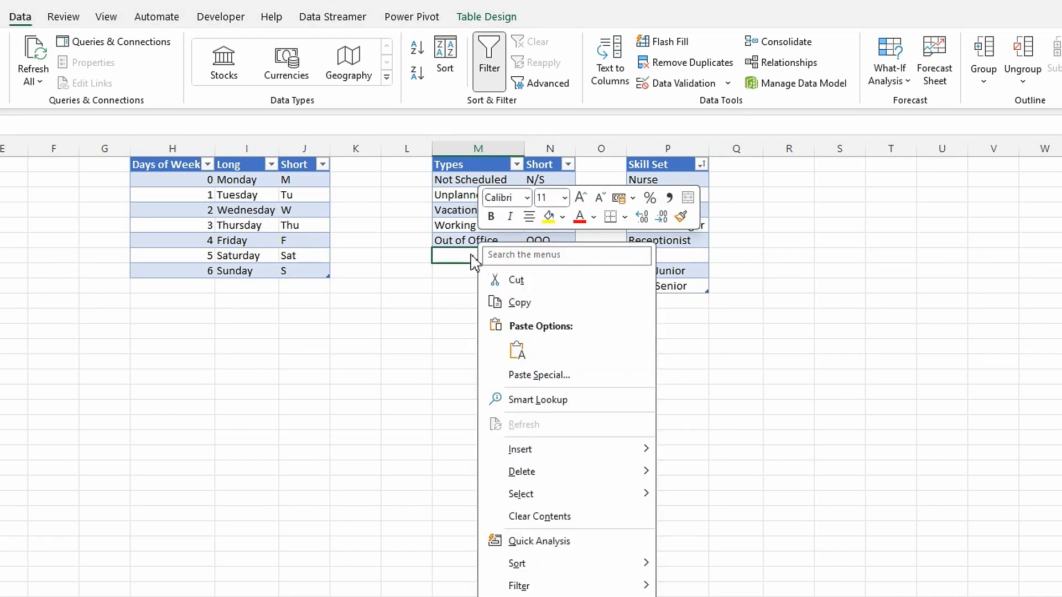
mouse_move(617, 473)
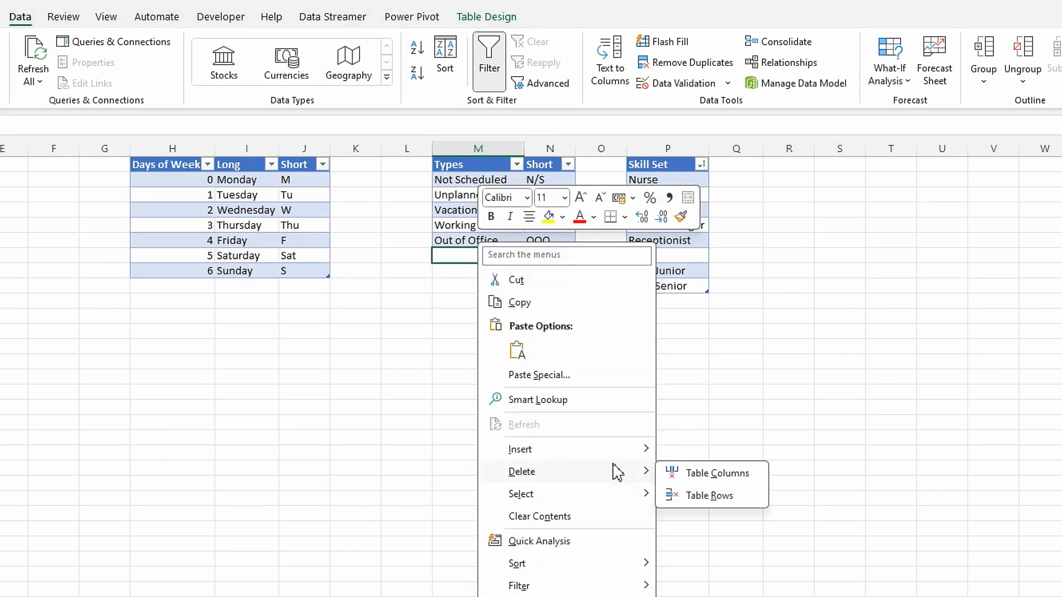
left_click(718, 495)
left_click(540, 378)
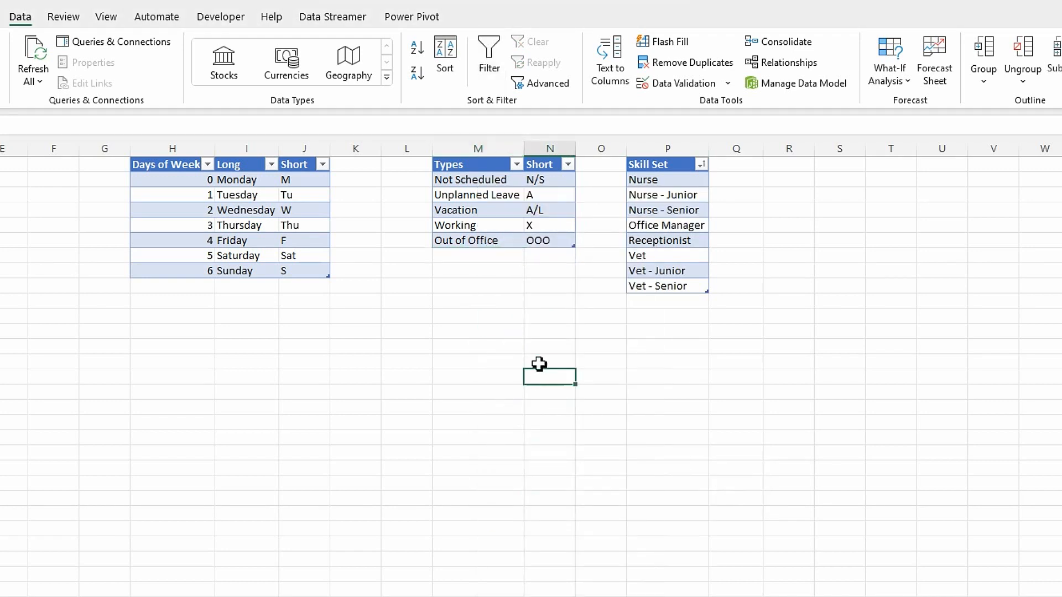
Enter the heading "Sort by" in R1 with the options "Name" and "Skill" in R2:R3
left_click(678, 240)
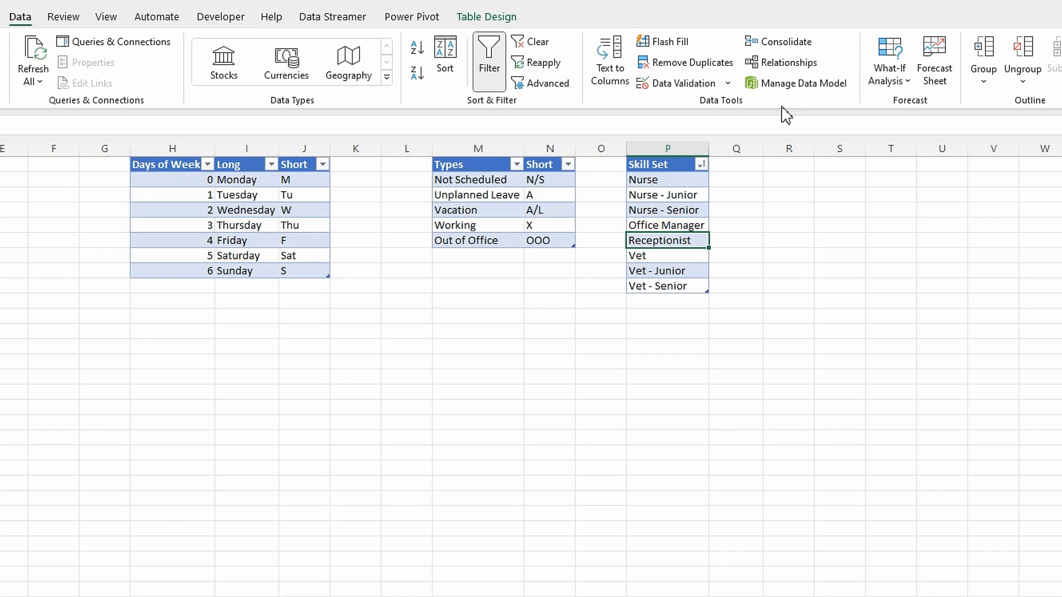
left_click(791, 166)
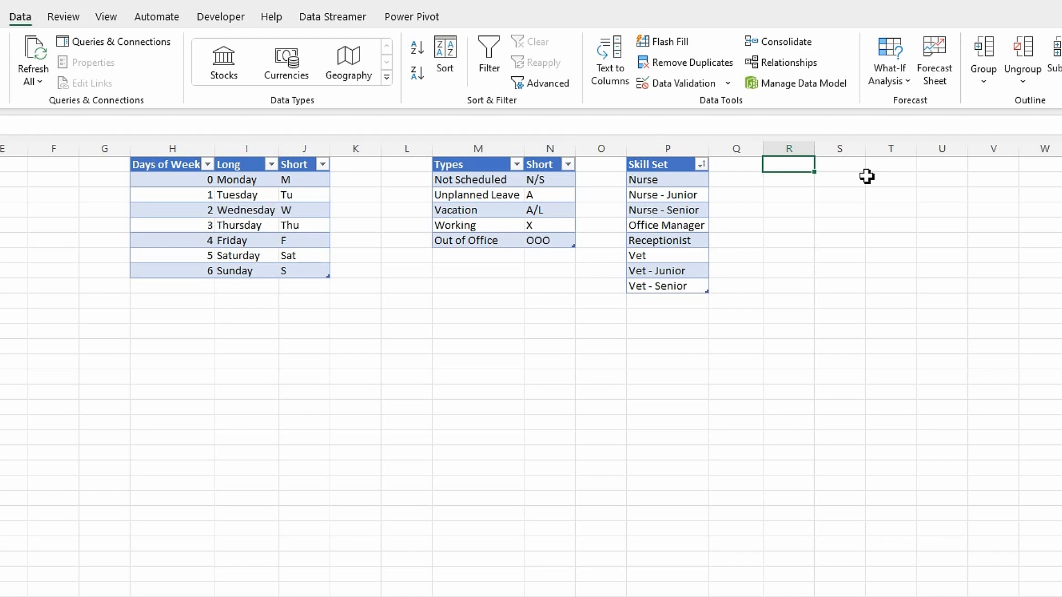
type("Sort")
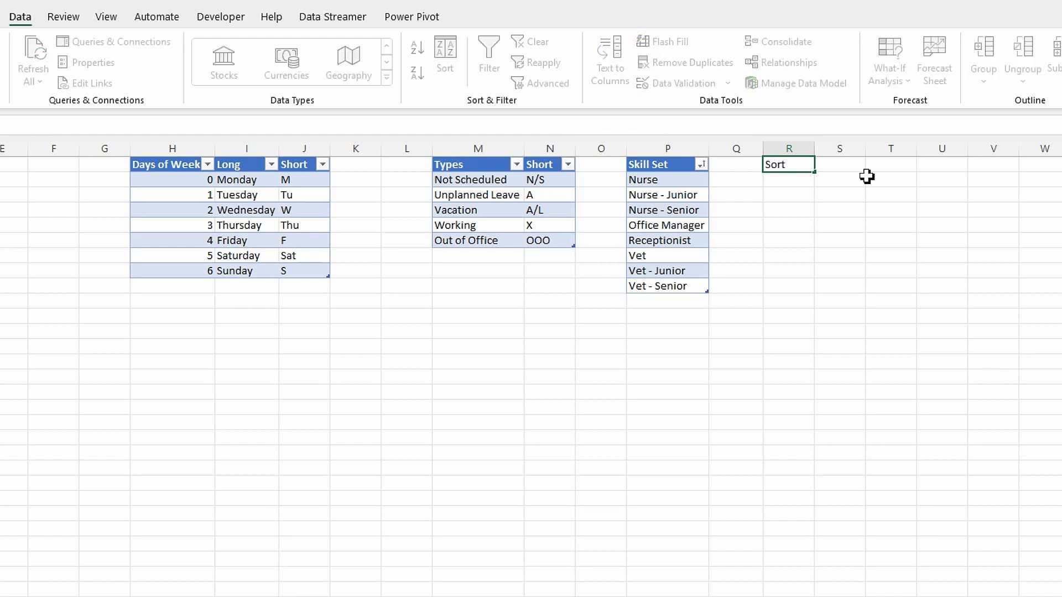
type(" by")
key("Tab")
left_click(786, 178)
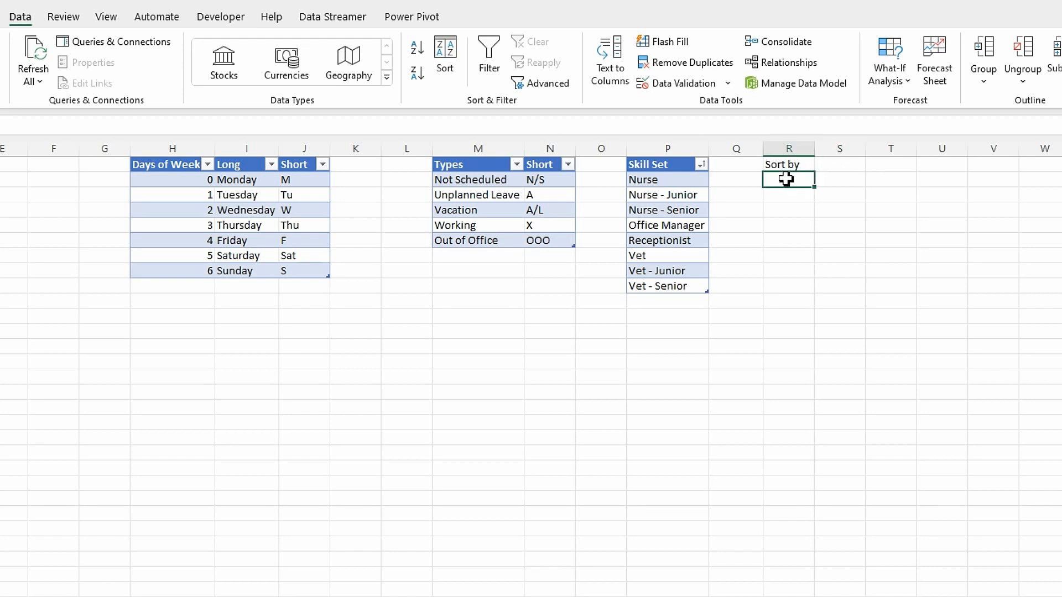
type("Name")
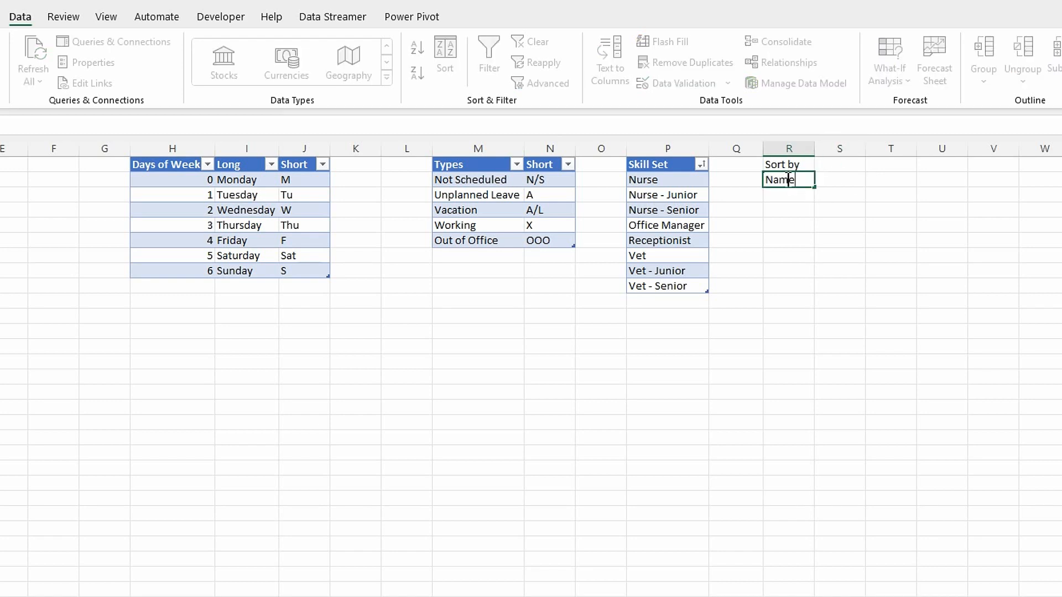
key("Return")
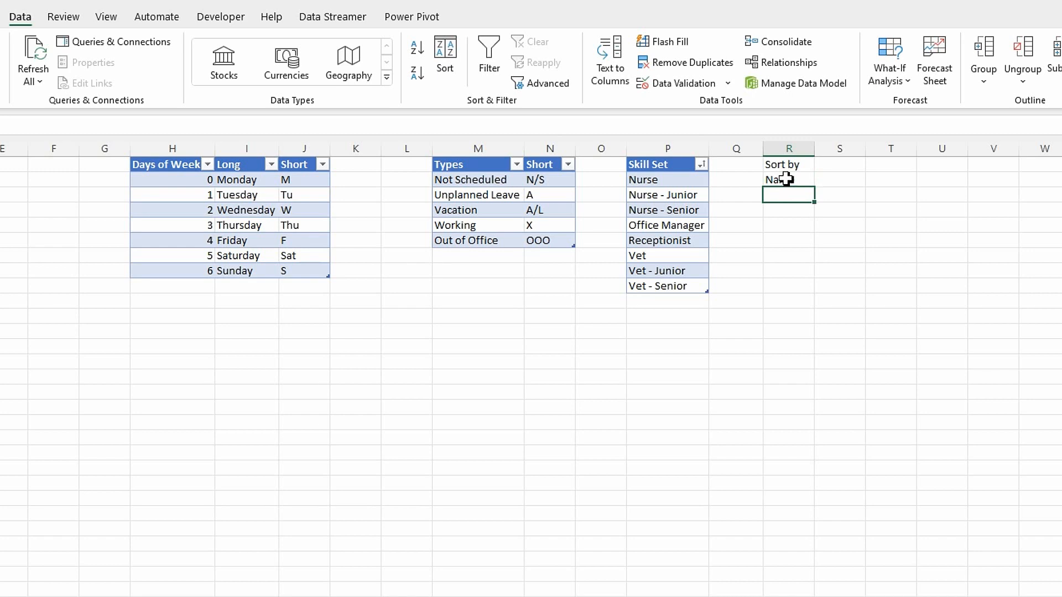
type("Skill")
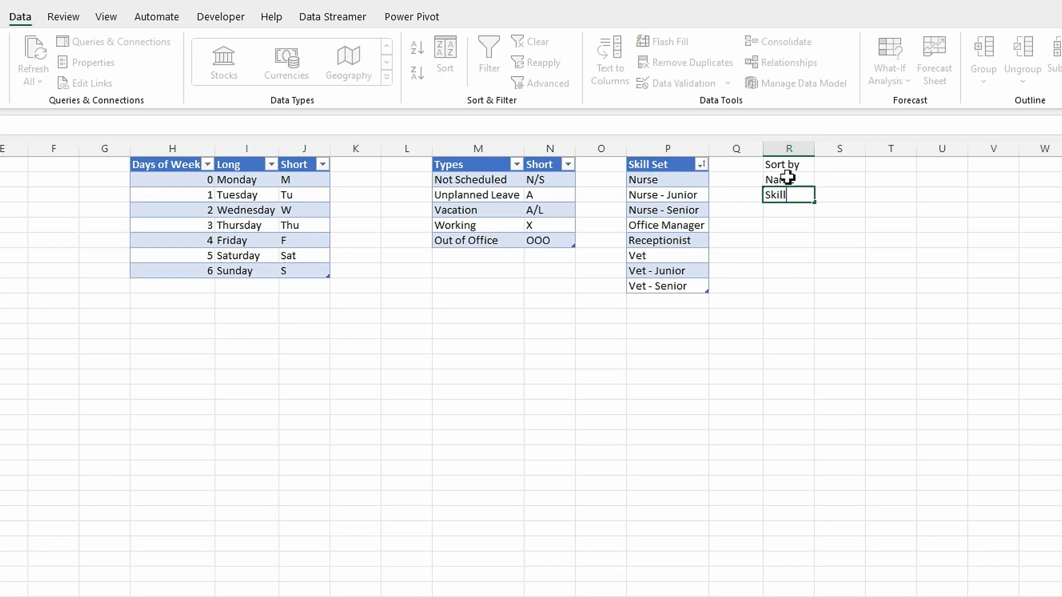
Convert the Sort by list in R1:R3 into a table with headers
left_click(786, 179)
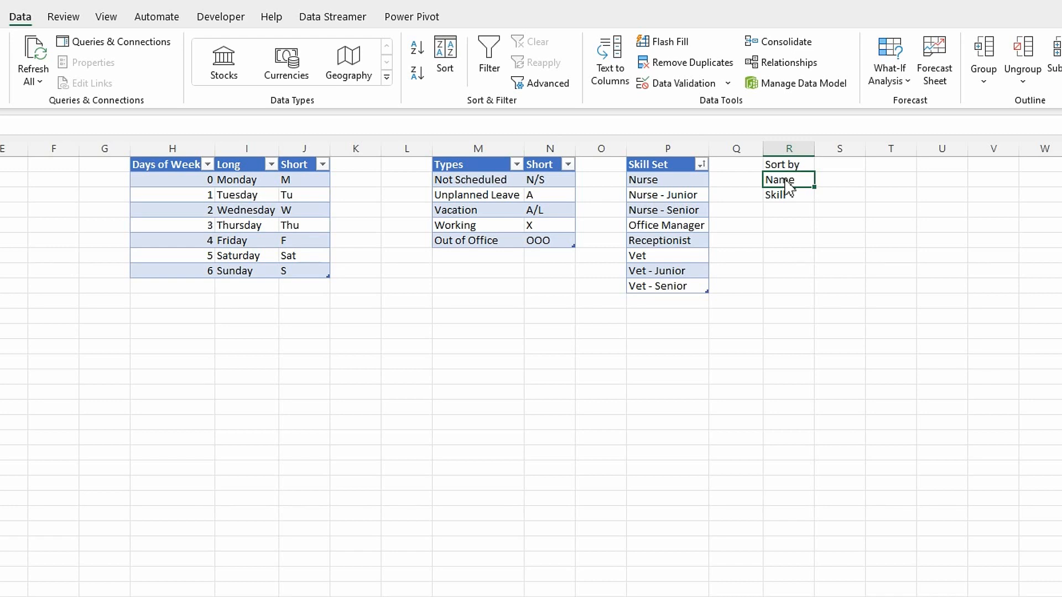
key("ctrl+t")
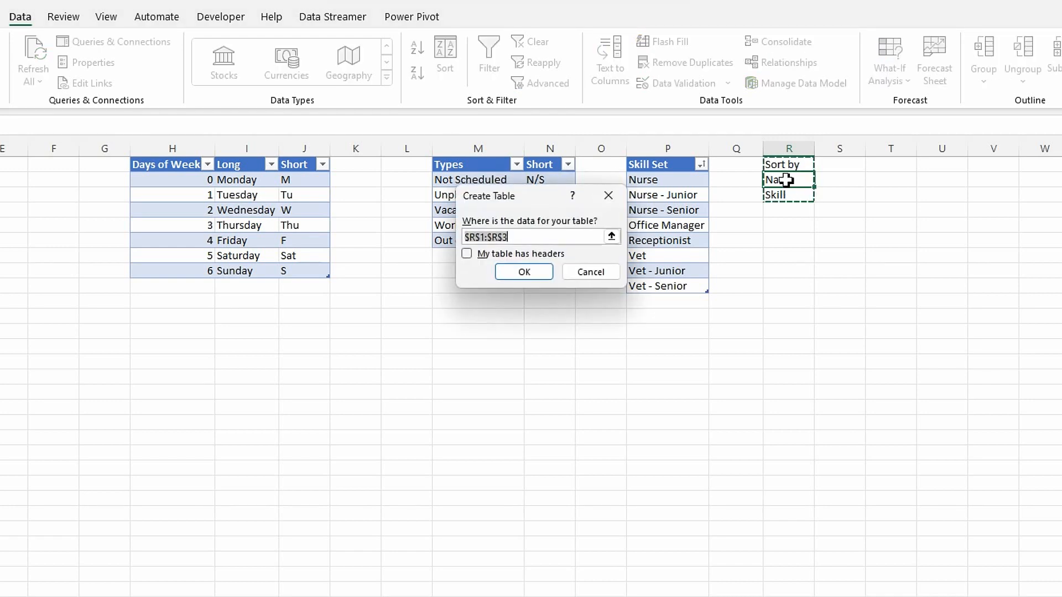
left_click(468, 254)
left_click(523, 272)
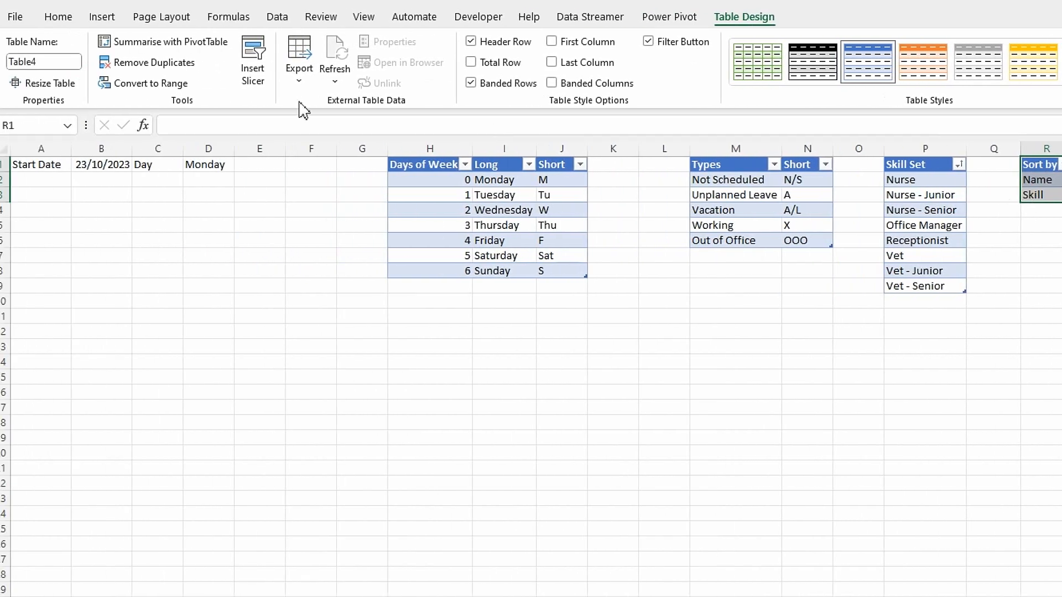
Rename the Sort by table as TableSortBy
left_click(48, 62)
left_click(52, 61)
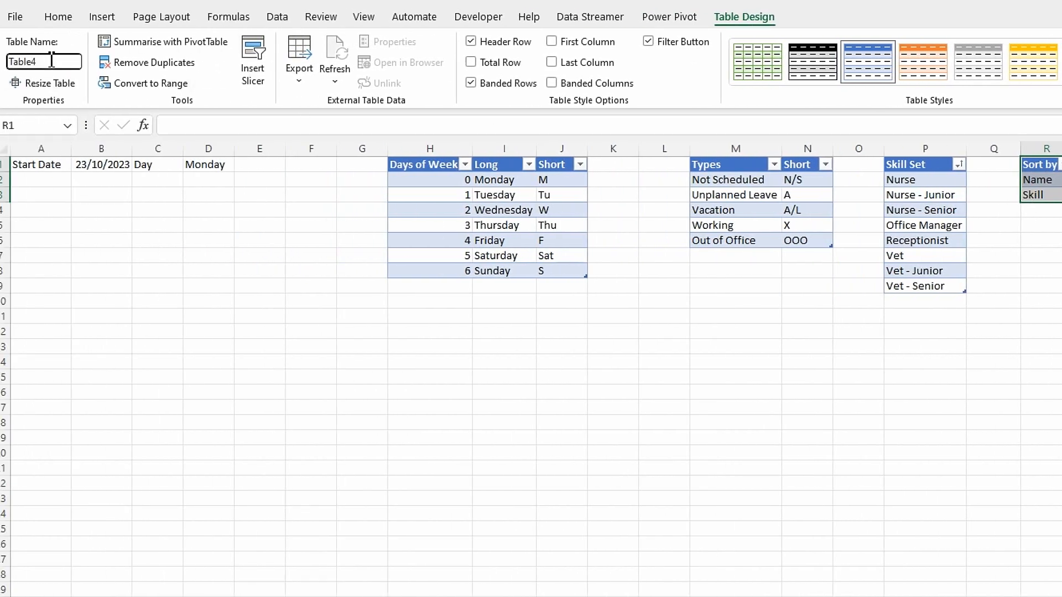
key("BackSpace")
type("SortBy")
key("Return")
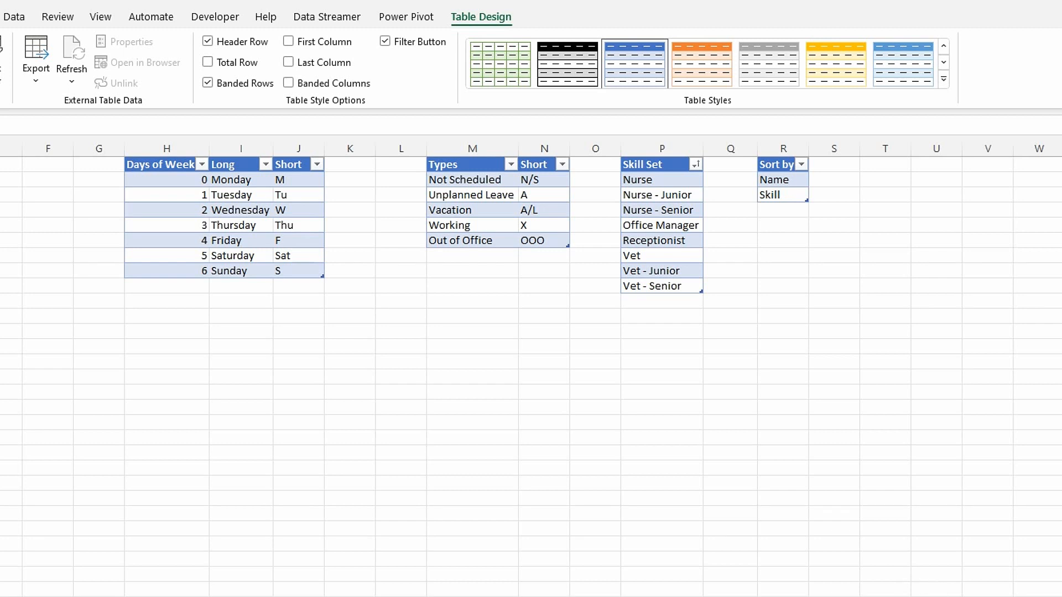
Enter the headings "Period of Day" and "Hours" in T1:U1 and widen column T to fit its heading
left_click(882, 166)
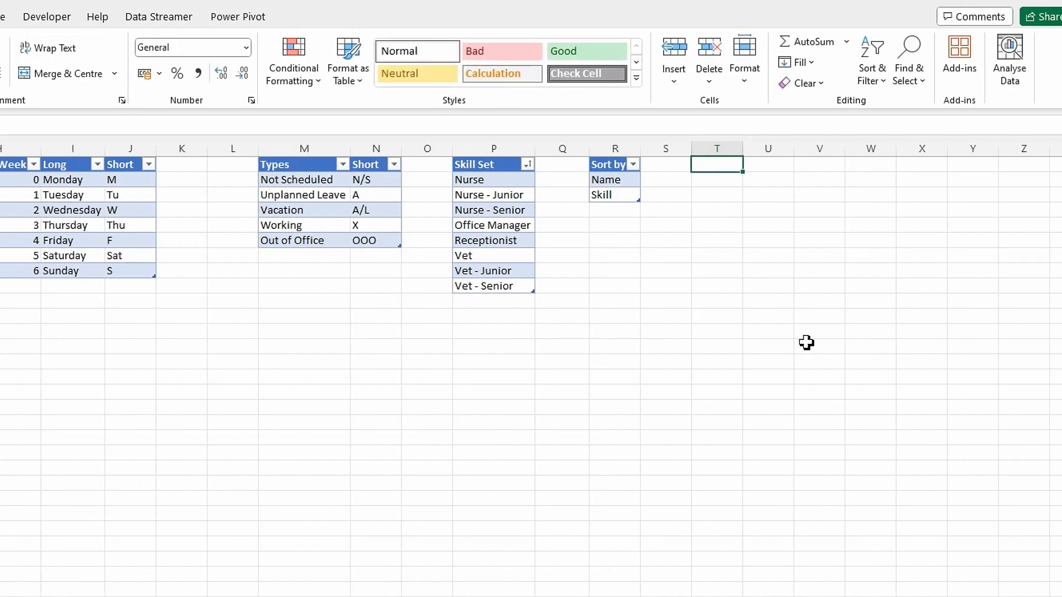
type("D")
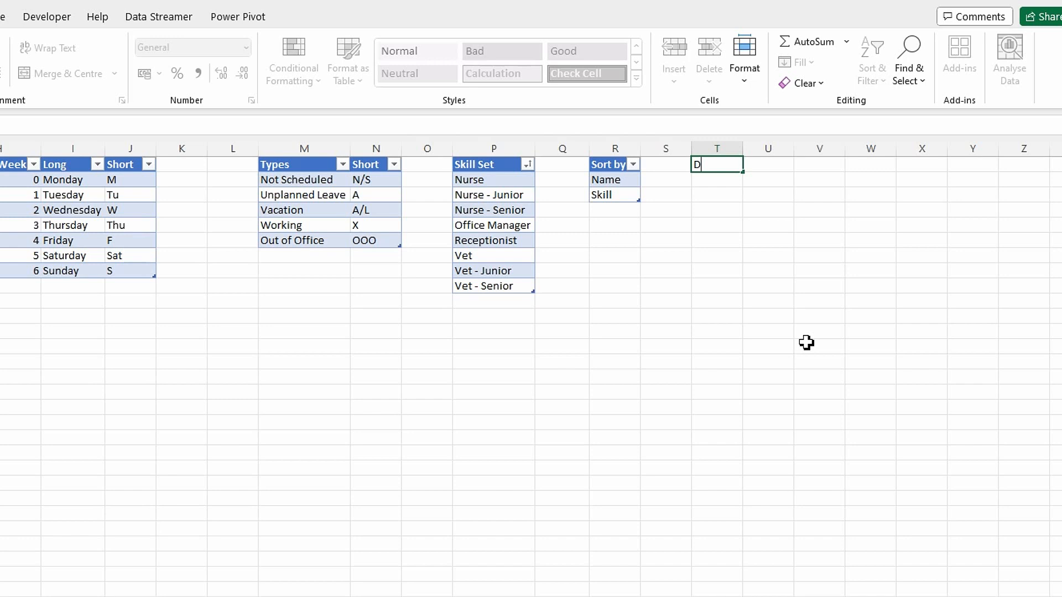
key("BackSpace")
type("Period of Day")
key("Tab")
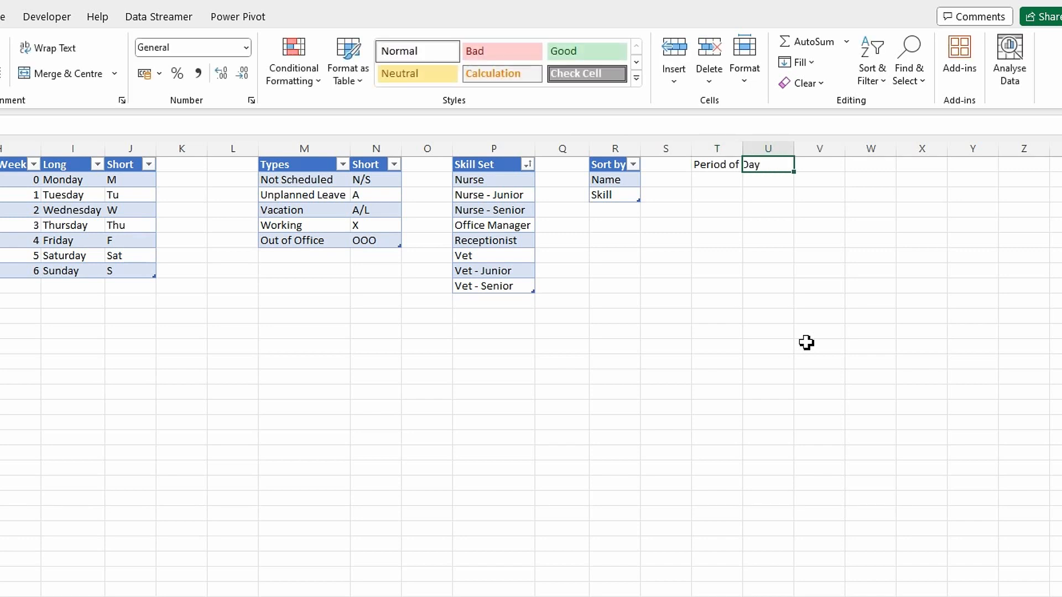
type("Hours")
key("Tab")
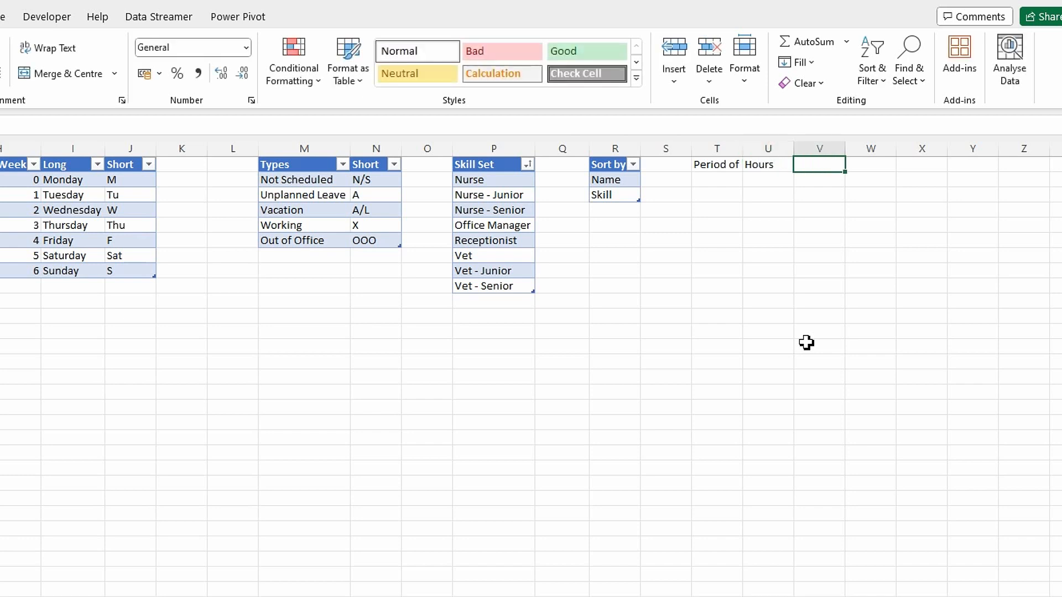
double_click(743, 149)
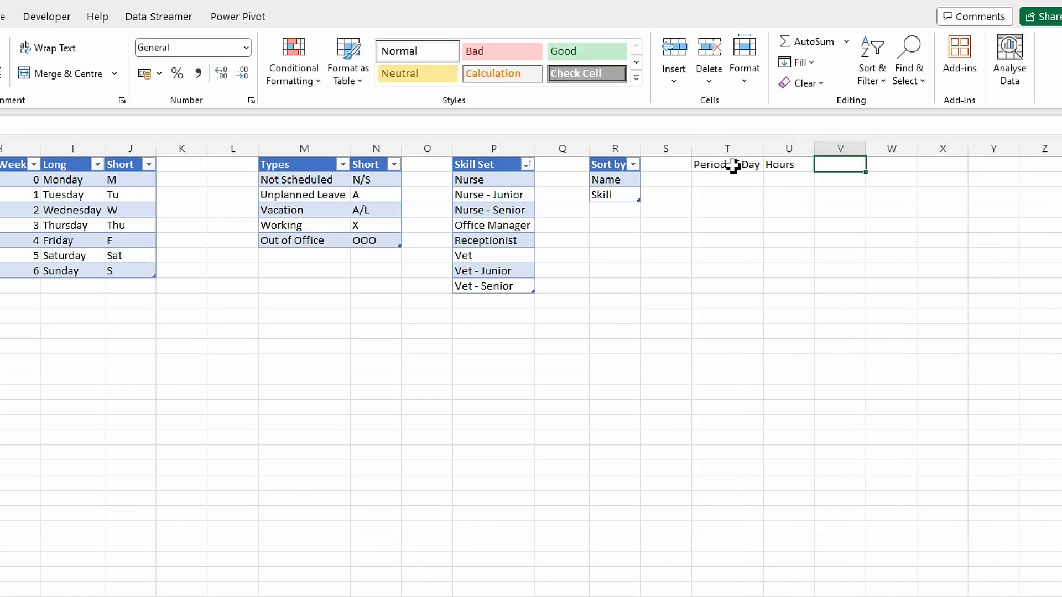
Format U2 with the Number format and enter "AM" with 4 hours in T2:U2
left_click(722, 182)
left_click(788, 178)
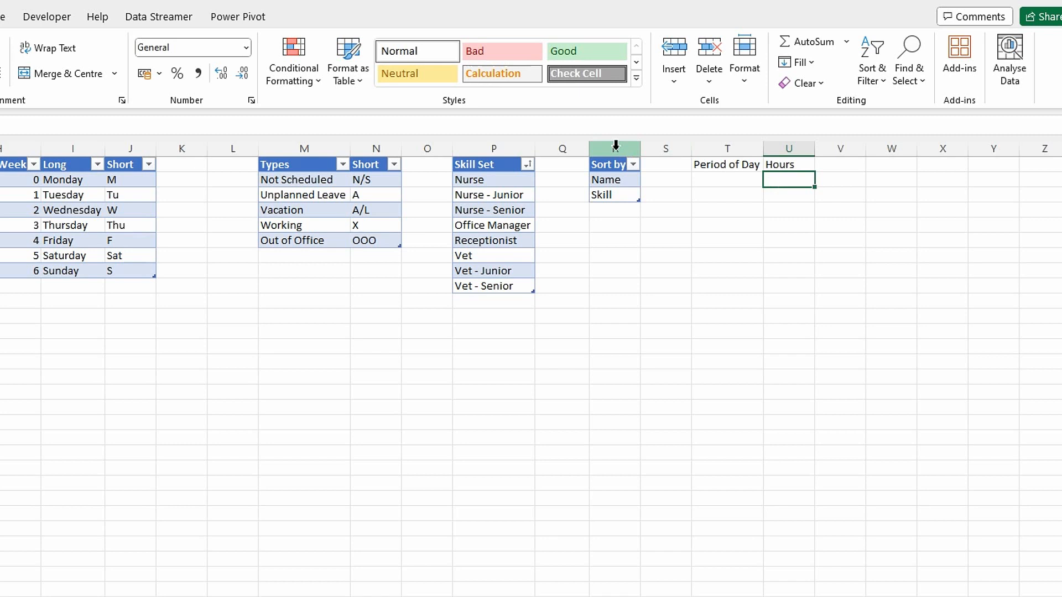
left_click(247, 49)
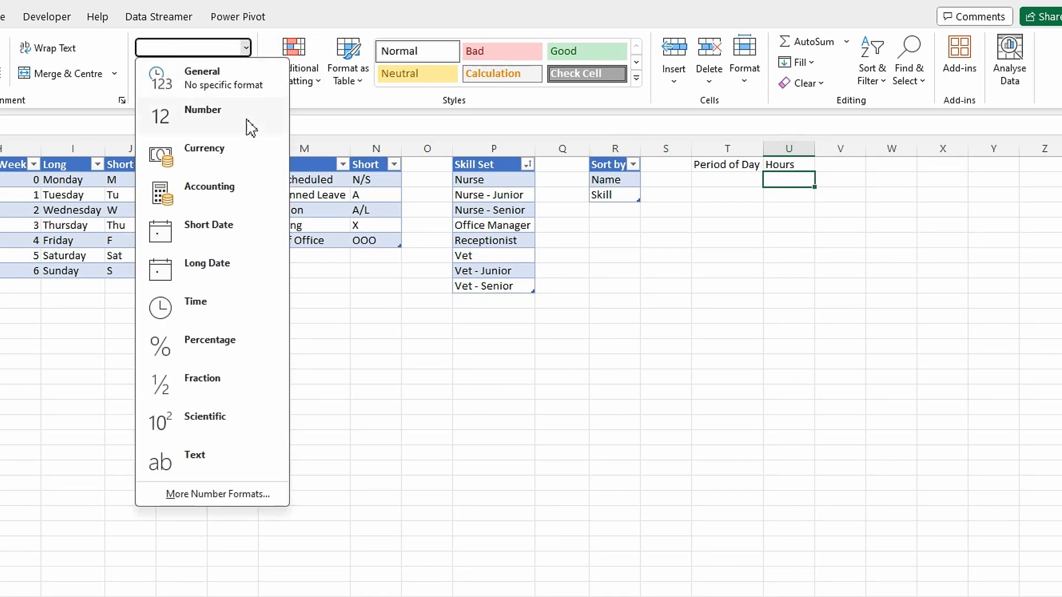
left_click(194, 132)
left_click(751, 183)
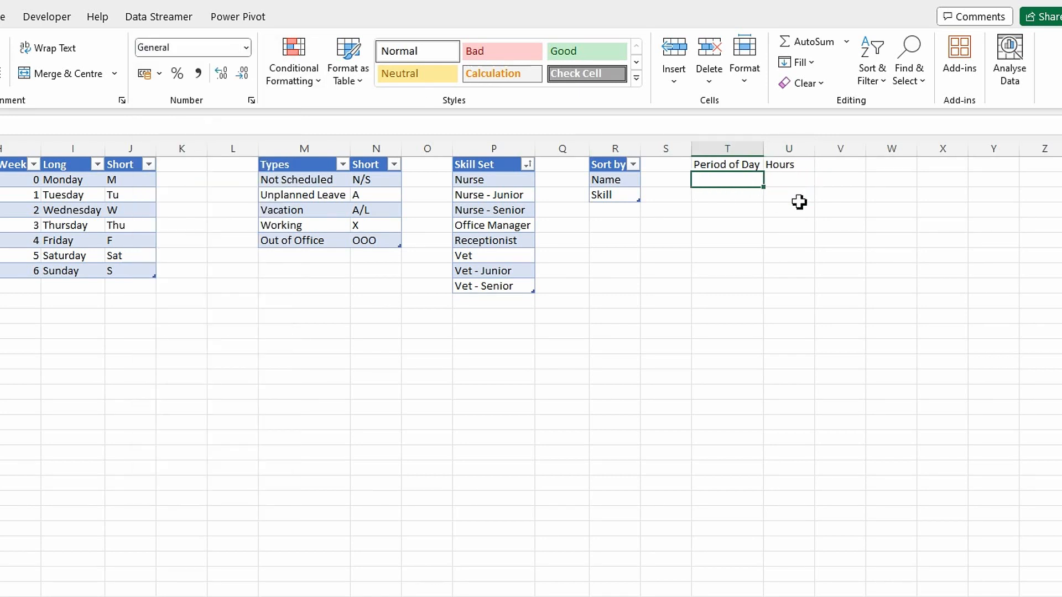
type("AM")
key("Tab")
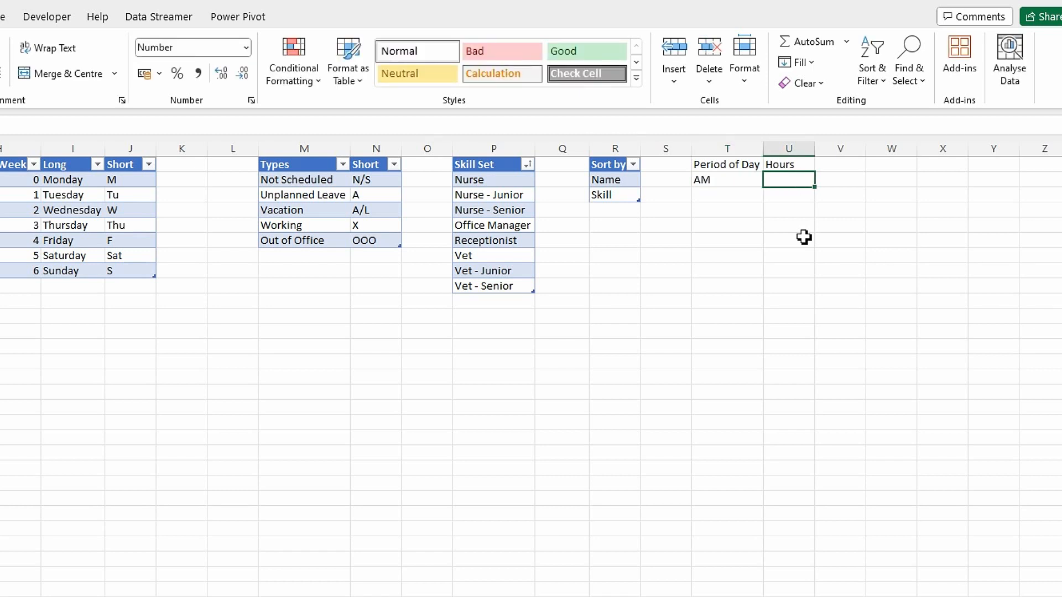
type("4")
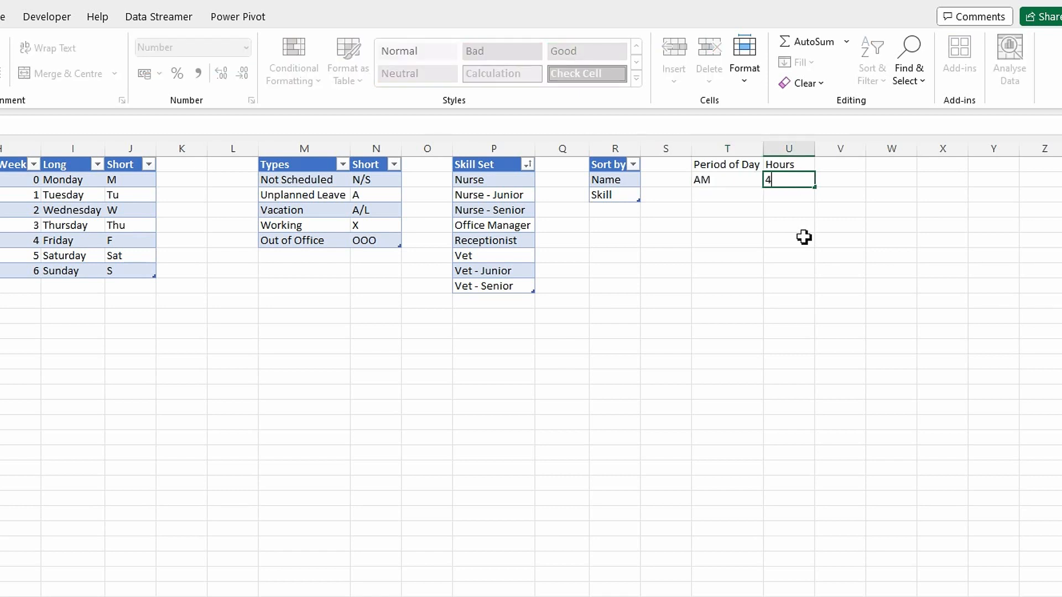
Add "PM" with 3.5 hours in T3:U3 under the Period of Day and Hours headings
left_click(743, 196)
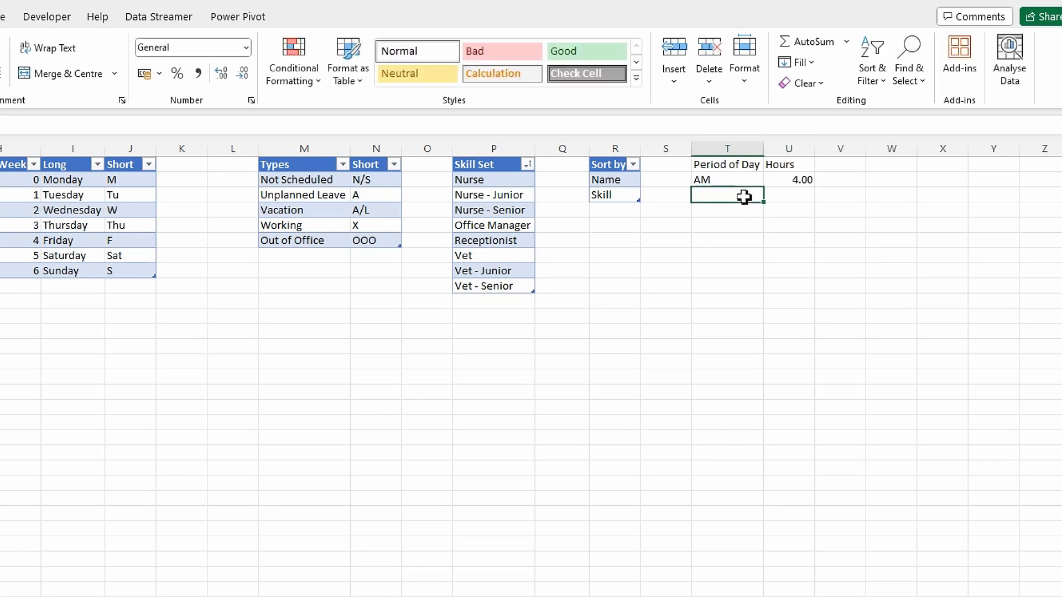
type("PM")
key("Tab")
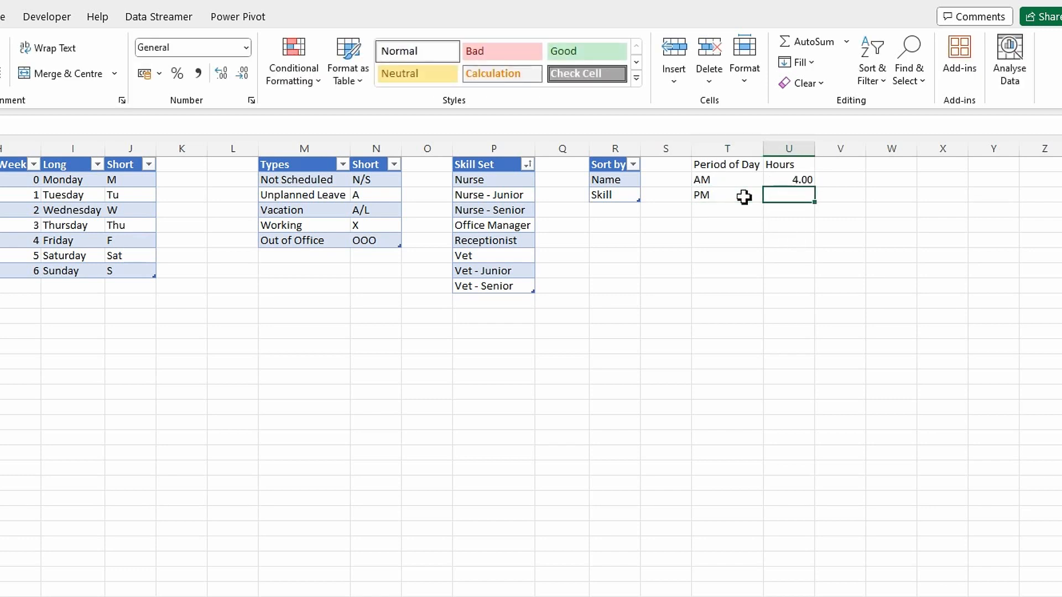
type("3.")
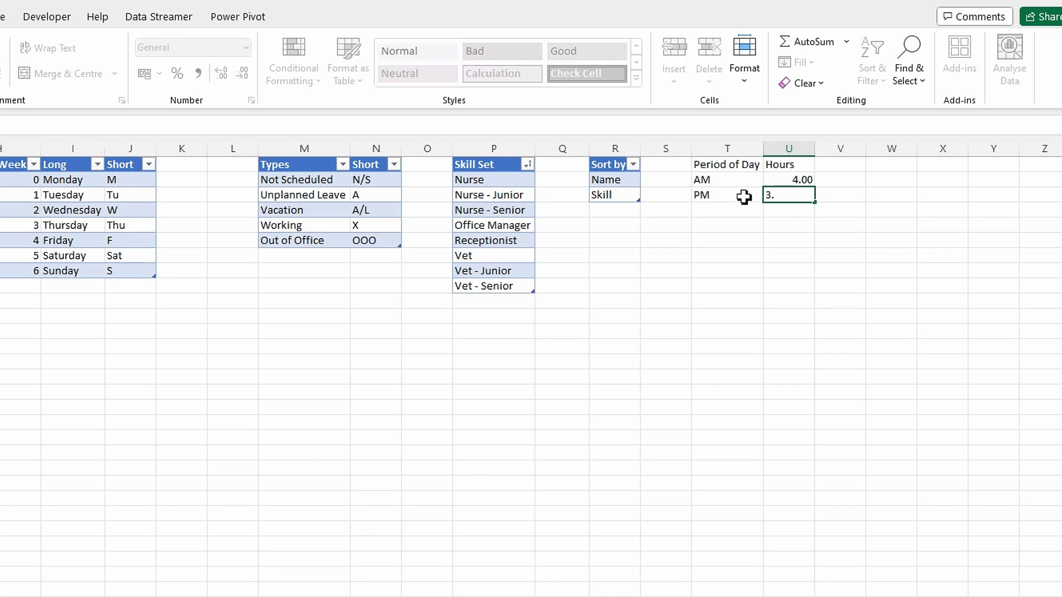
type("5")
key("Tab")
Convert the Period of Day and Hours data in T1:U3 into a table with headers
left_click(747, 195)
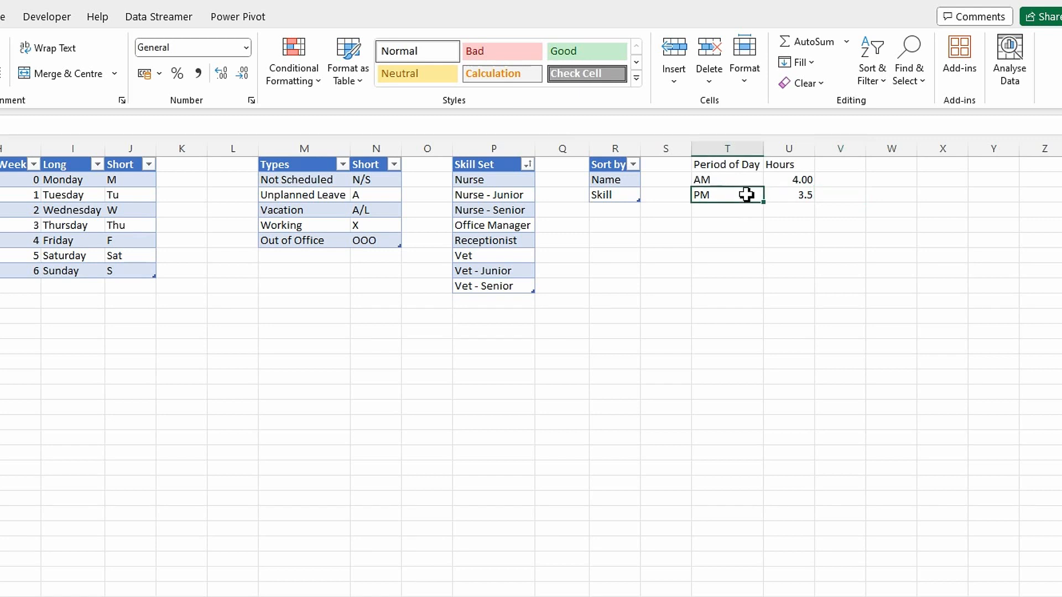
left_click(745, 180)
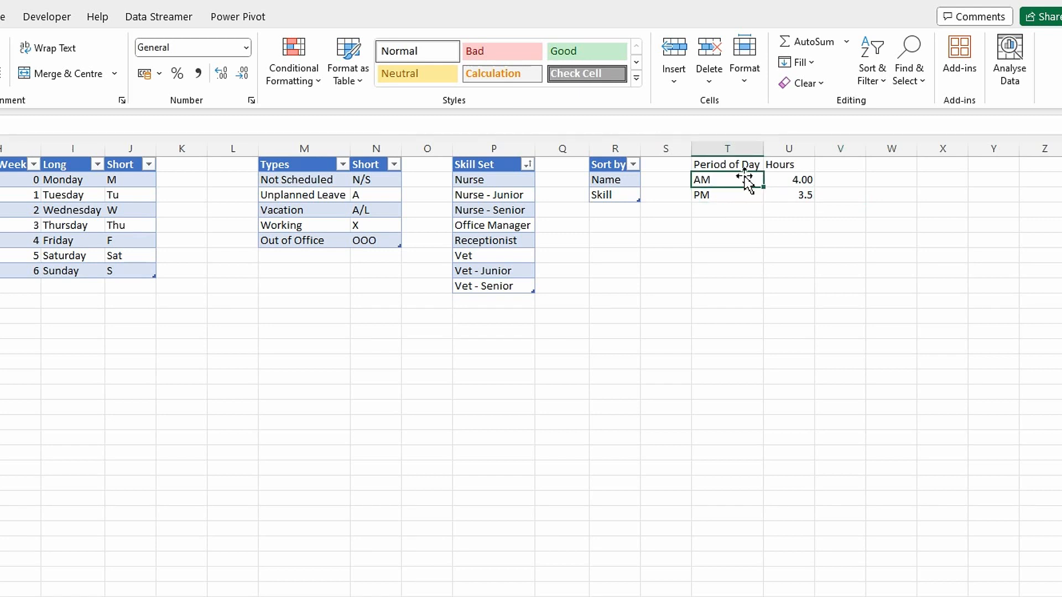
key("ctrl+t")
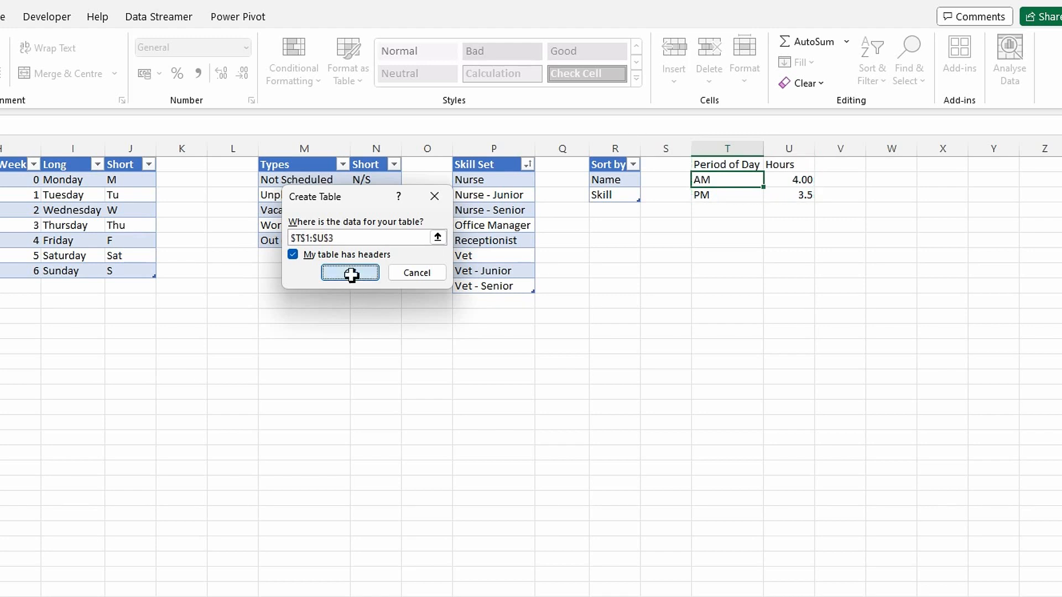
left_click(352, 279)
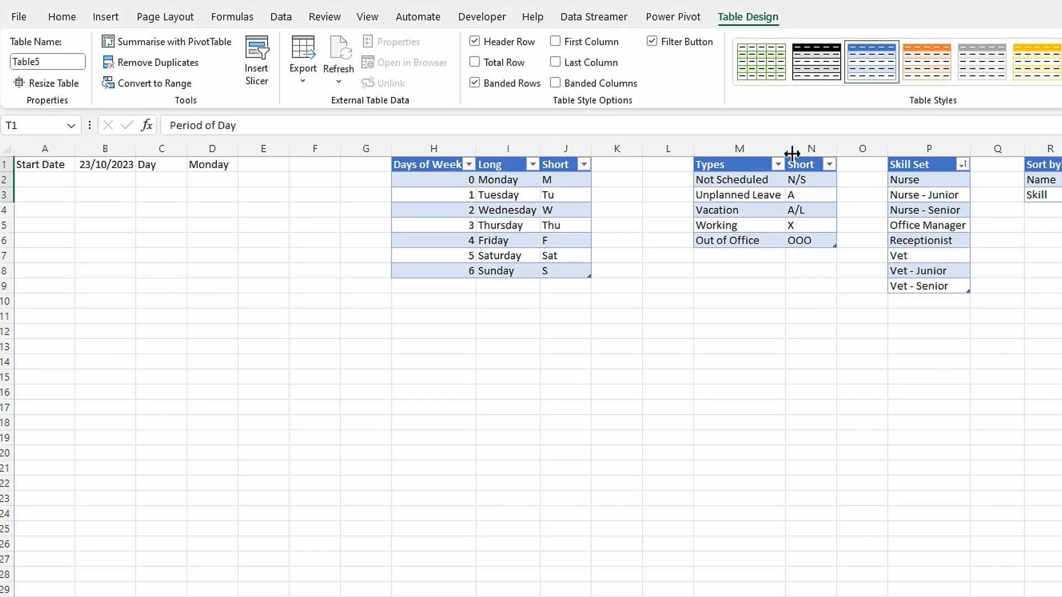
Rename the Period of Day and Hours table to TableAM_PMHours
left_click(60, 65)
left_click(67, 63)
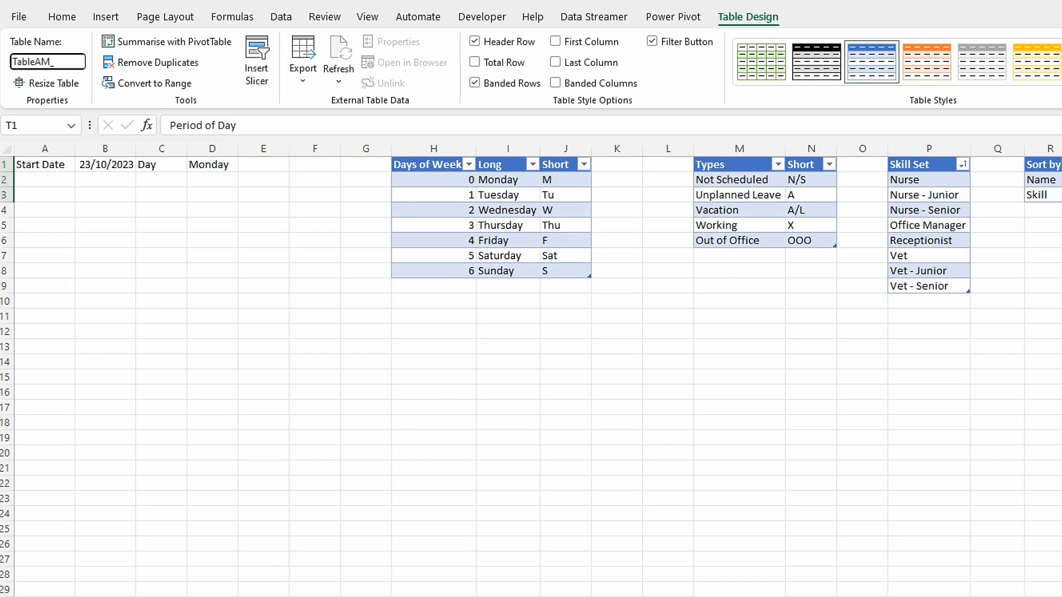
type("AM_PMHours")
key("Return")
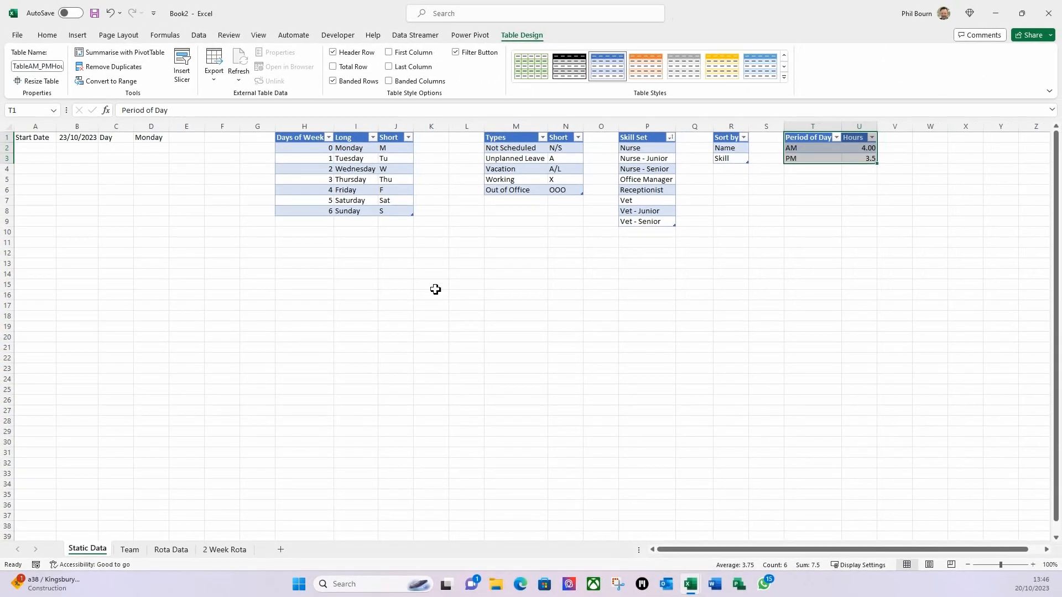
left_click(396, 284)
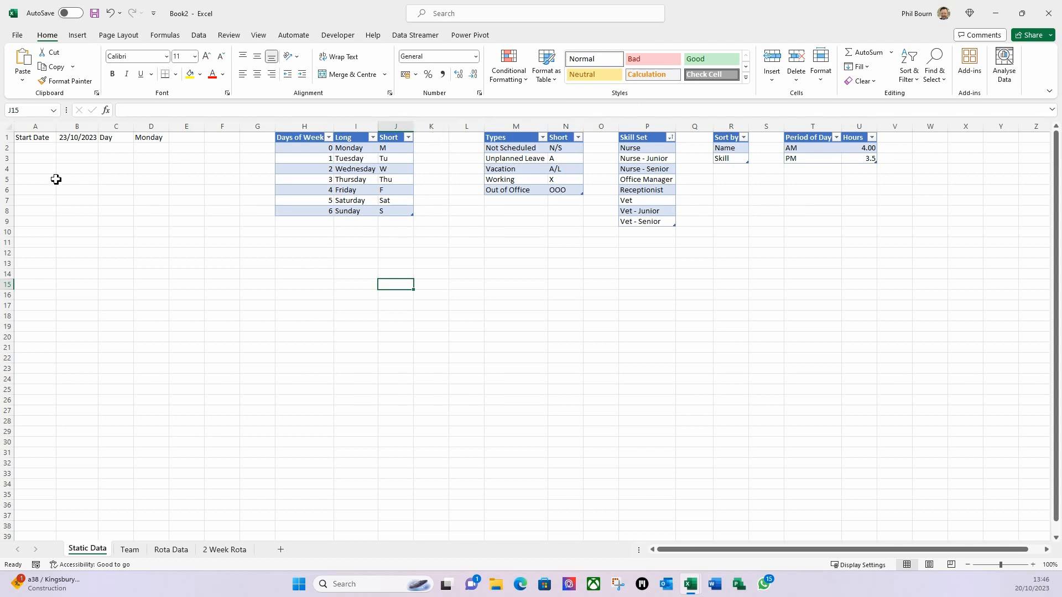
Apply the Check Cell style to A1 and C1, Good to the date in B1, and Calculation to the weekday in D1
left_click(28, 140)
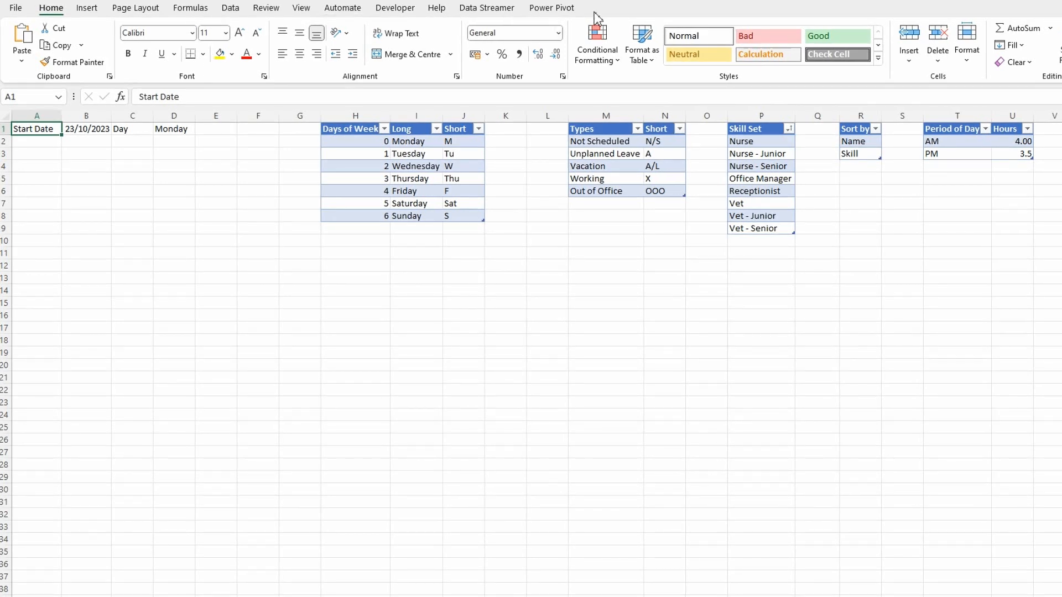
left_click(830, 55)
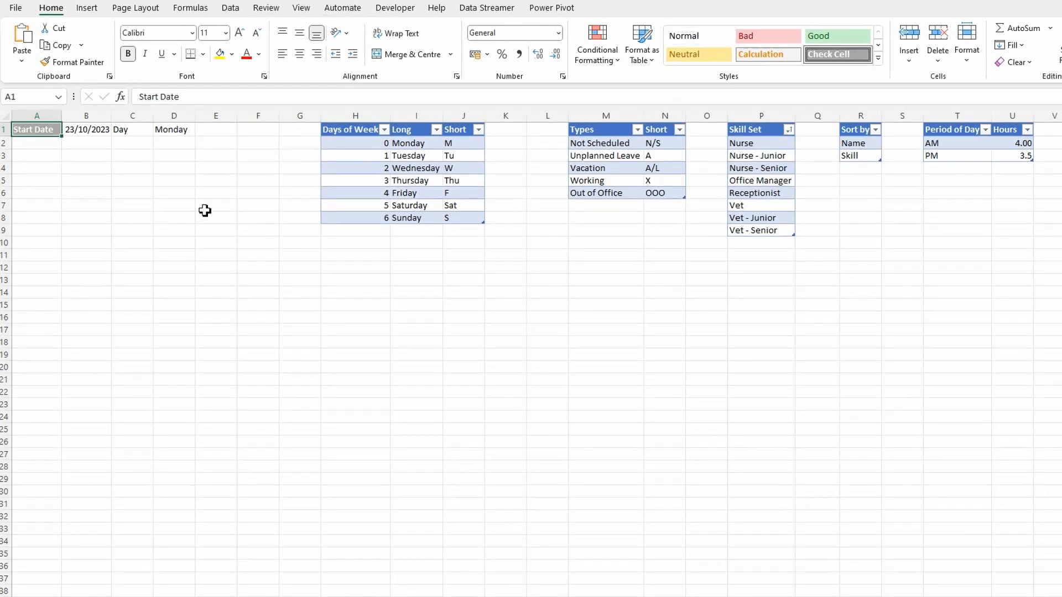
left_click(93, 131)
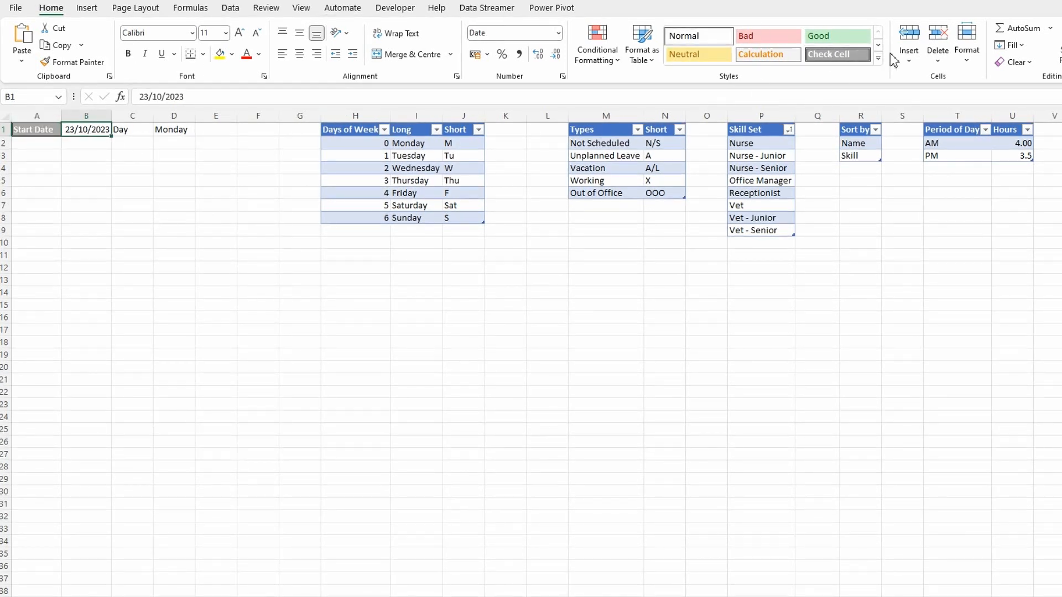
left_click(841, 38)
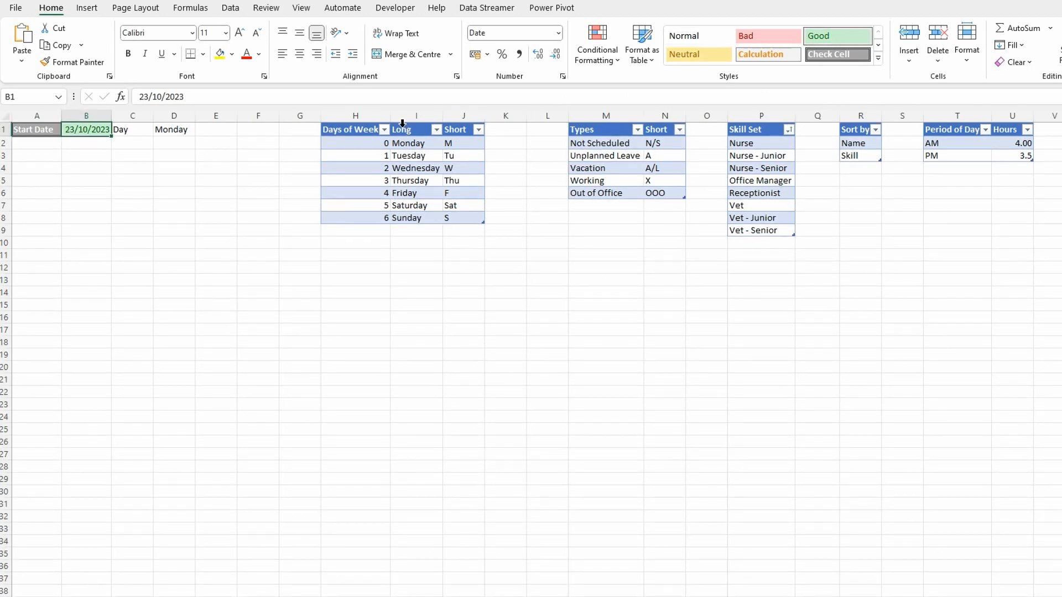
left_click(135, 133)
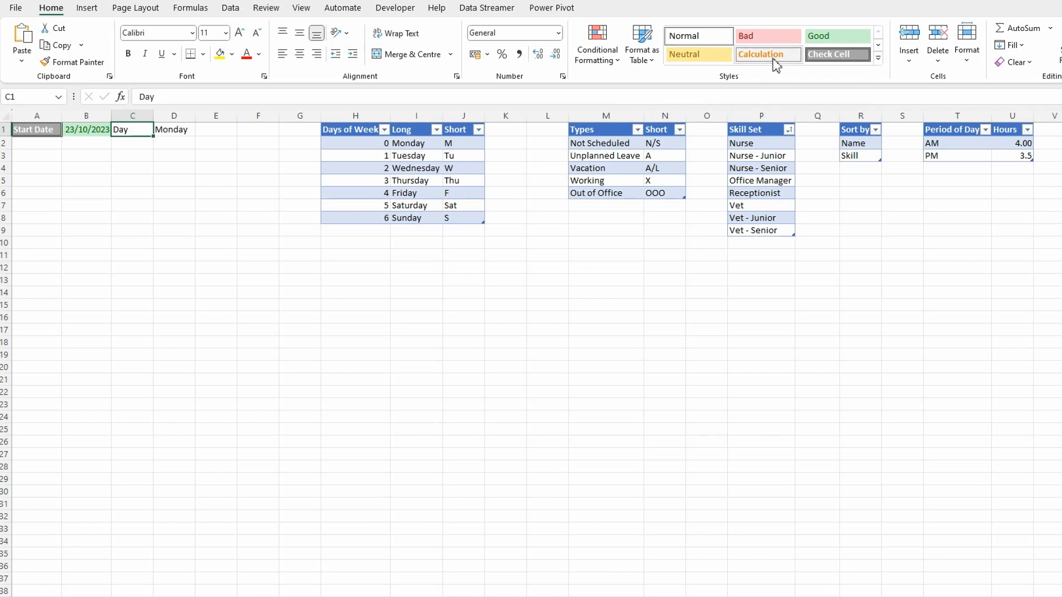
left_click(833, 54)
left_click(170, 131)
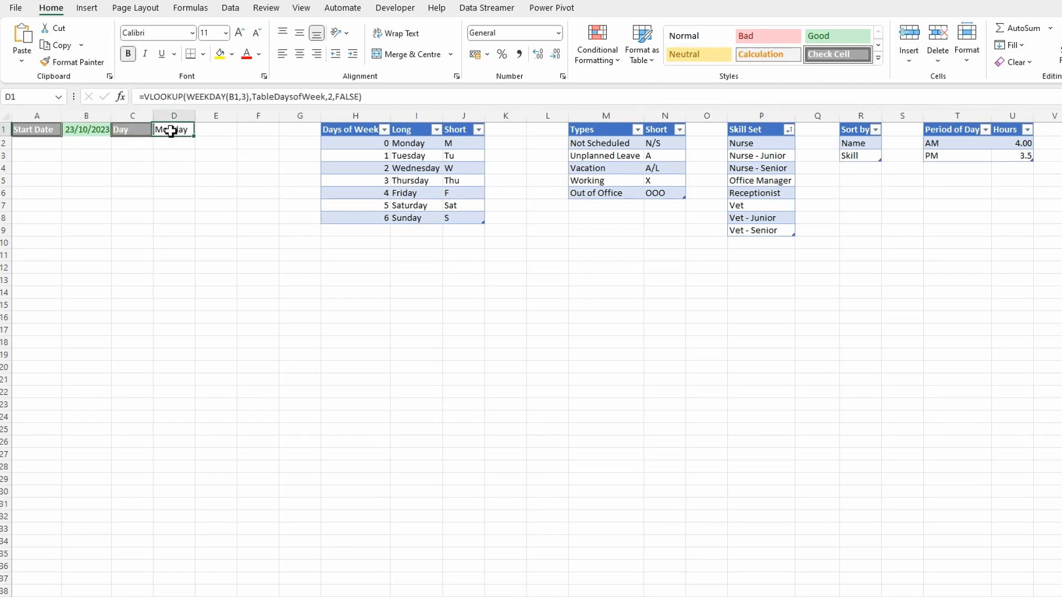
left_click(766, 53)
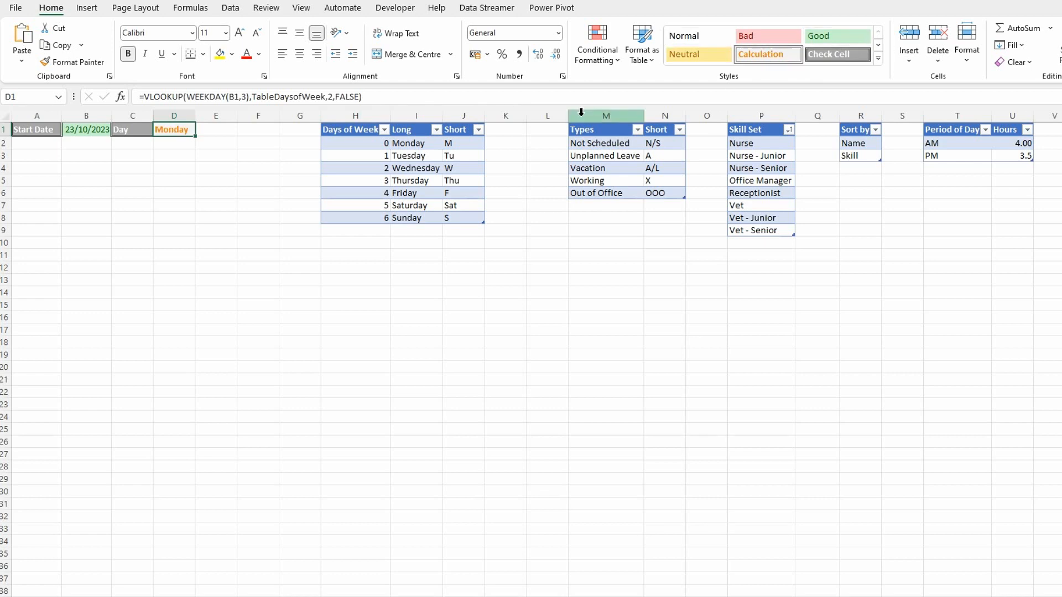
left_click(66, 154)
Add all borders to the start date and day cells A1:D1
left_click_drag(31, 131, 171, 132)
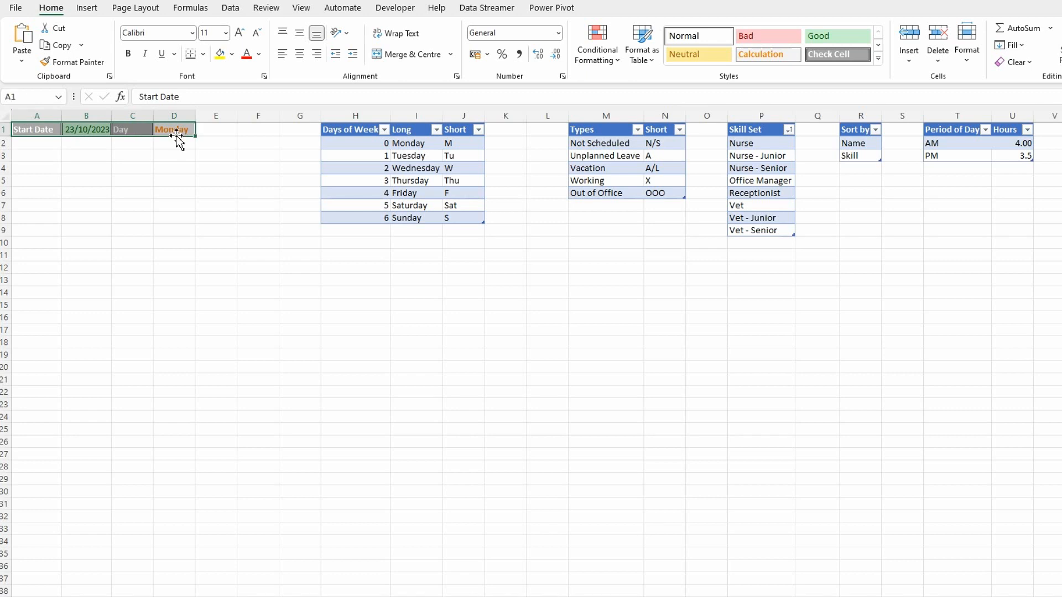
left_click(203, 54)
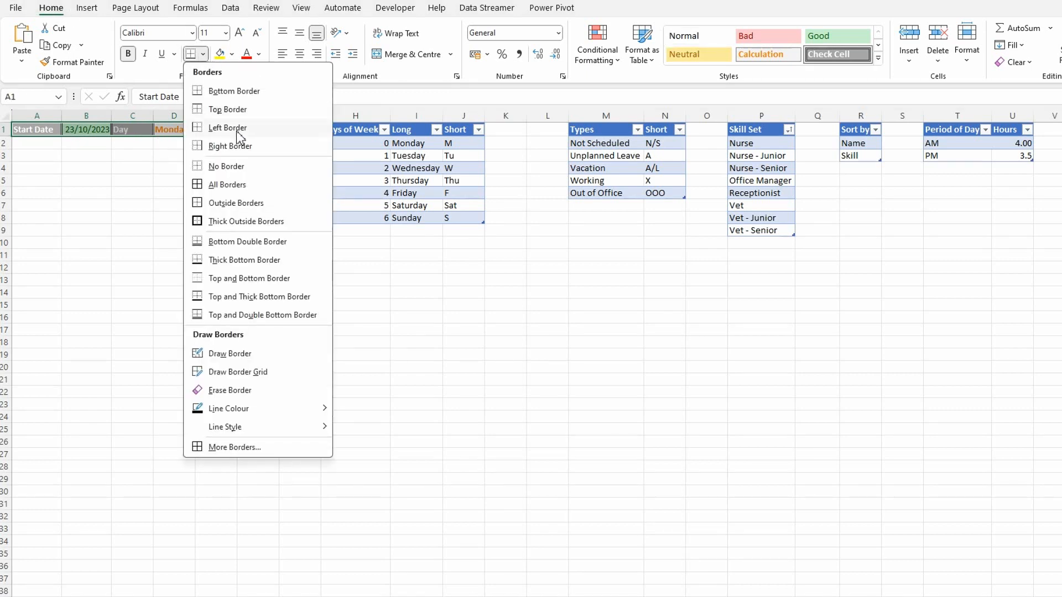
left_click(221, 186)
left_click(134, 215)
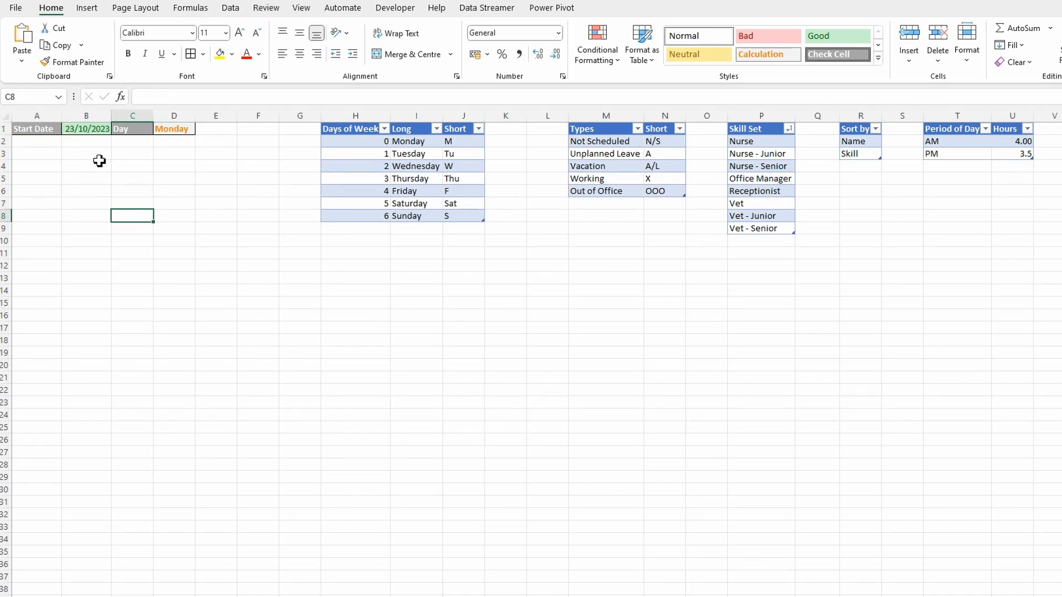
Delete the empty column F between the start date cells and the Days of Week table
left_click(251, 116)
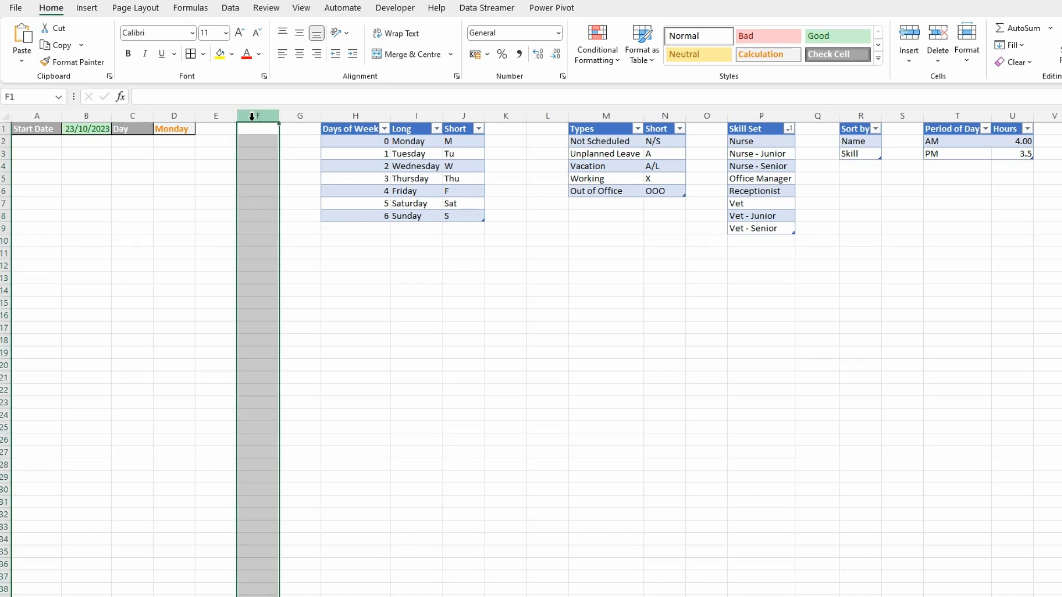
right_click(254, 118)
left_click(287, 264)
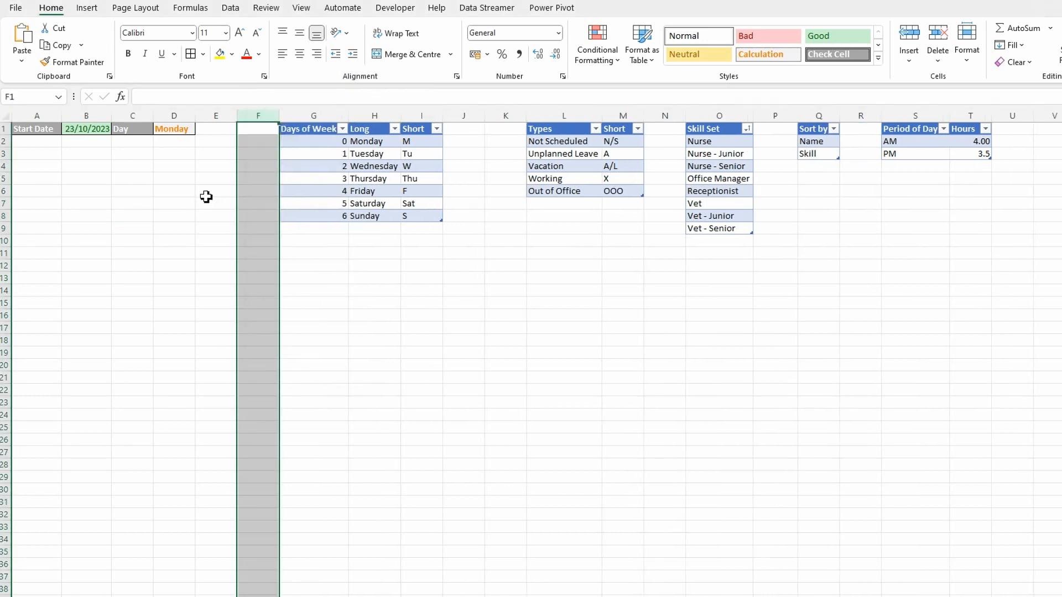
left_click(175, 180)
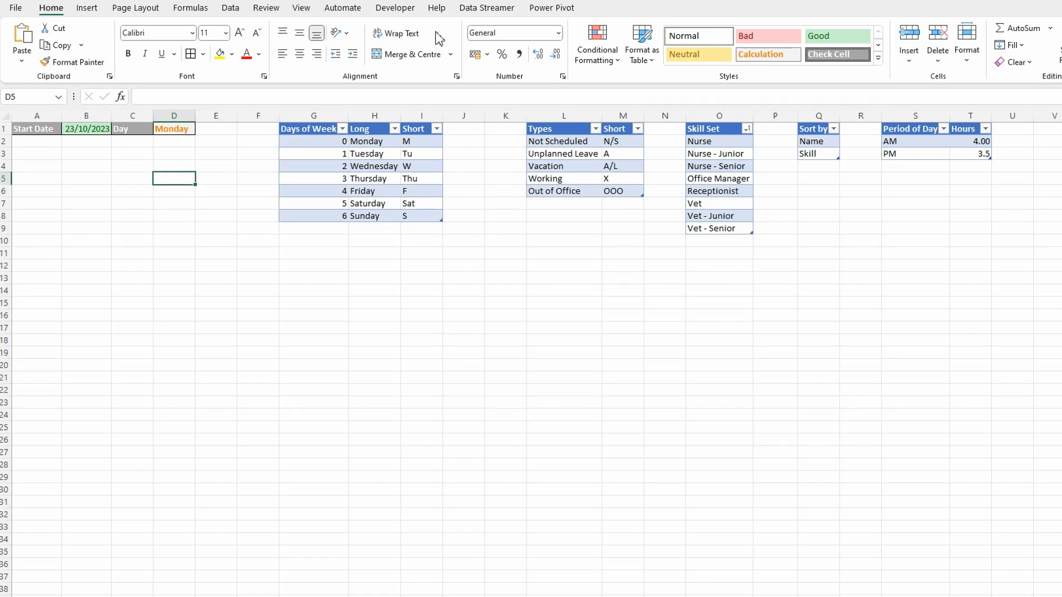
Turn off gridlines on the Static Data sheet
left_click(304, 9)
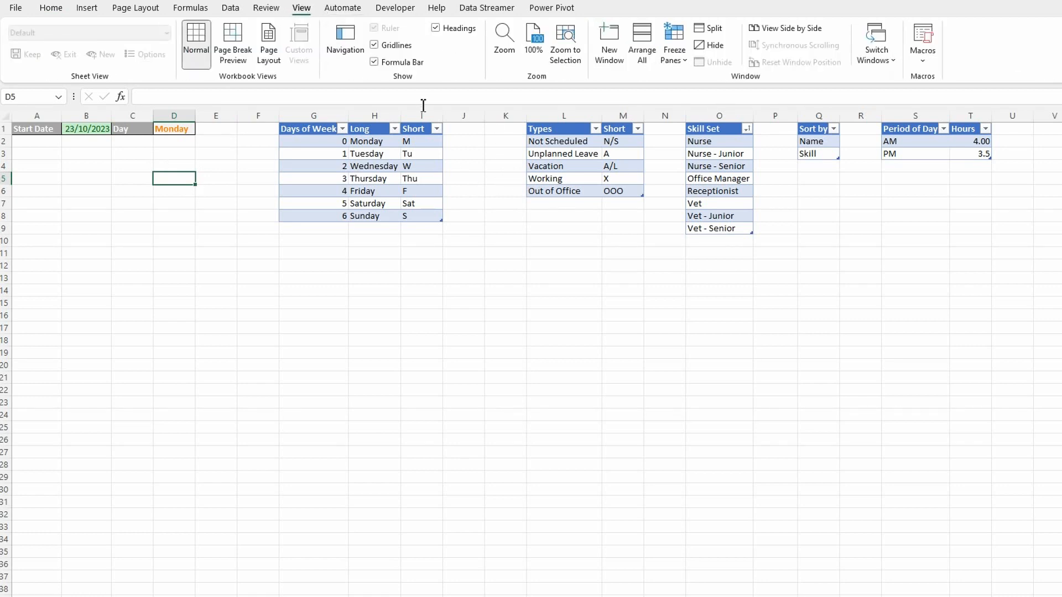
left_click(374, 45)
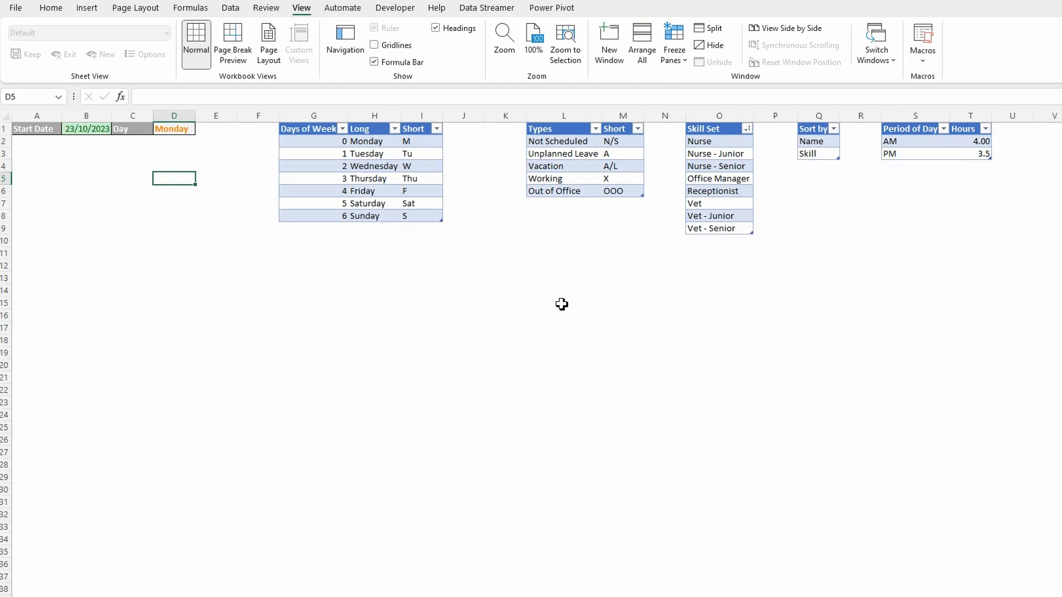
left_click(562, 304)
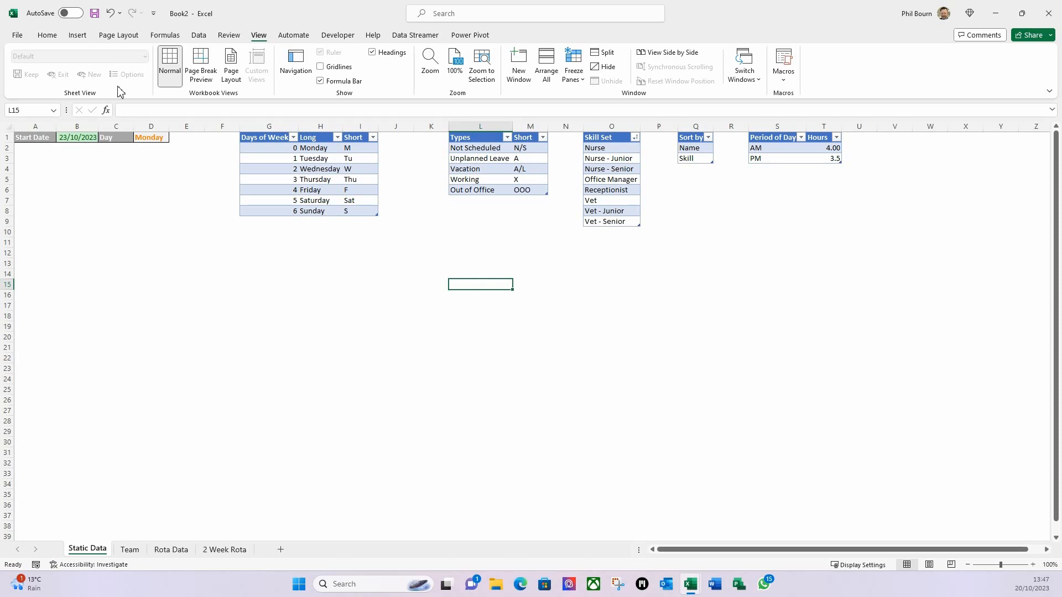
Start saving the workbook and choose the OneDrive folder Documents > Work > Training > Excel as its location
left_click(94, 15)
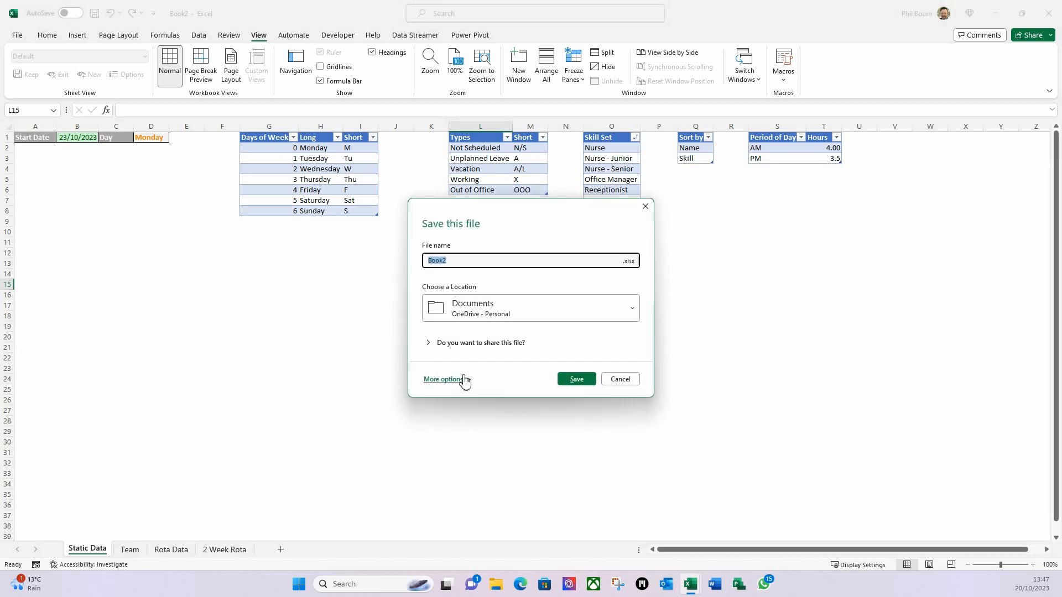
left_click(456, 382)
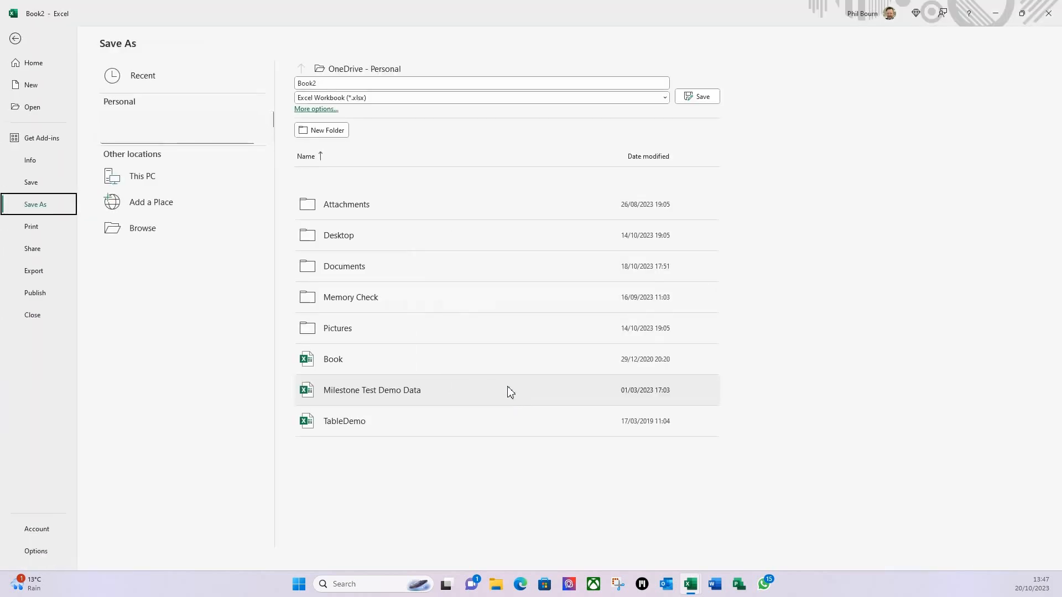
left_click(353, 268)
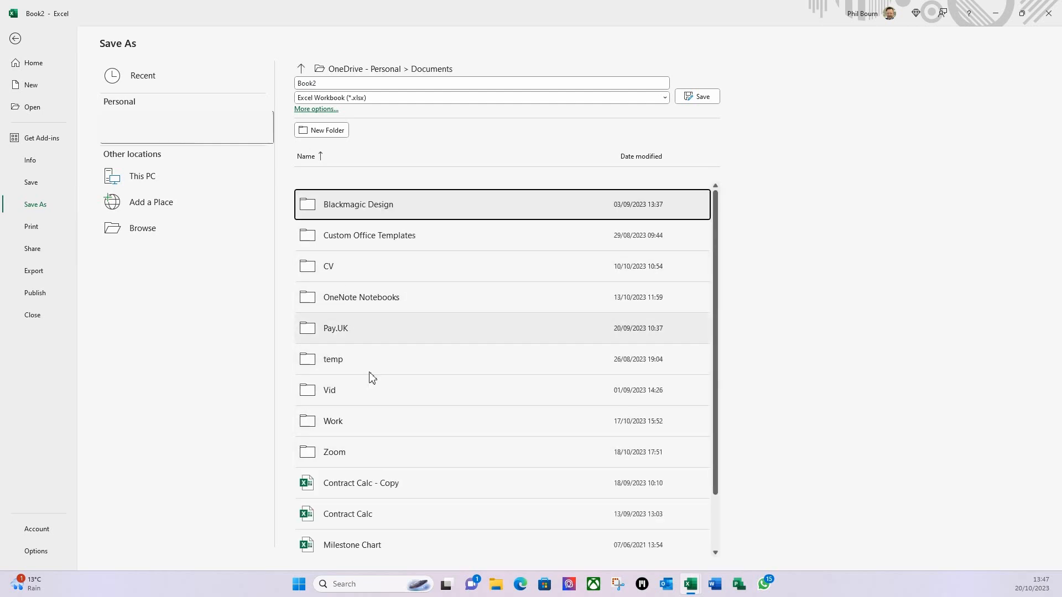
scroll(385, 445, "down", 1)
left_click(339, 360)
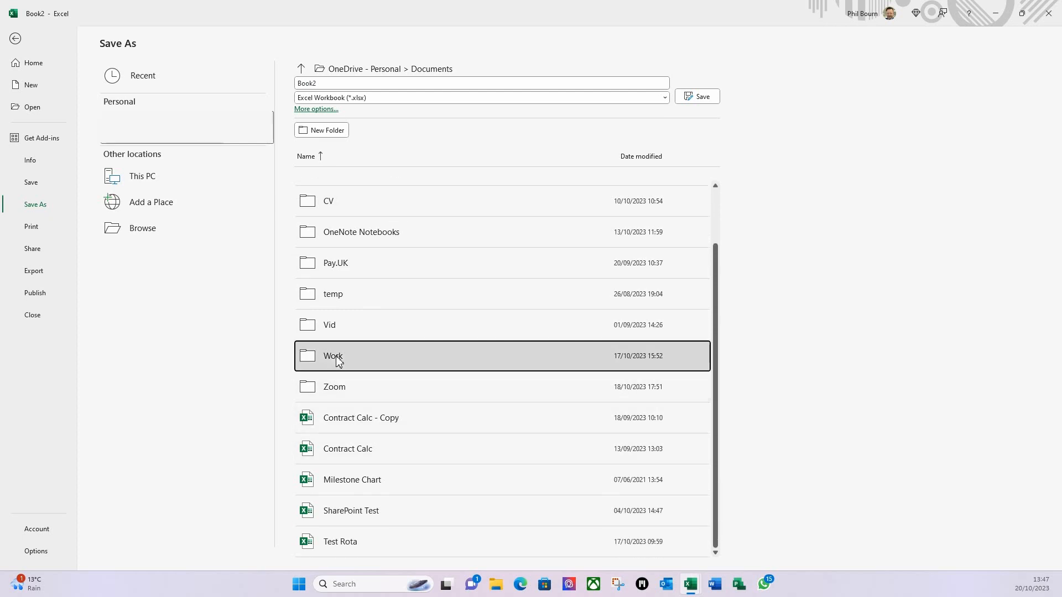
left_click(349, 331)
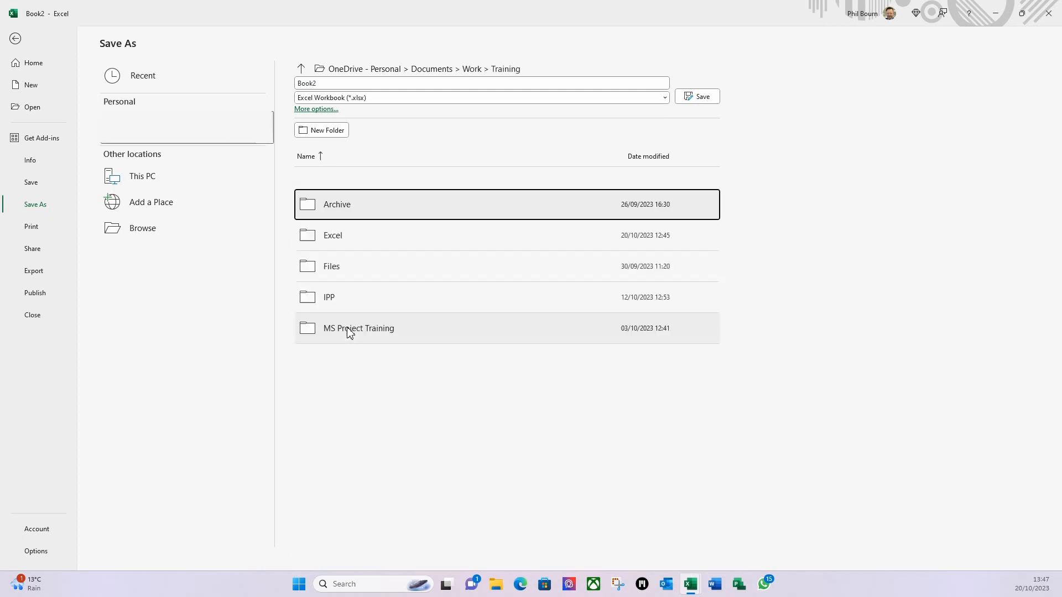
left_click(339, 244)
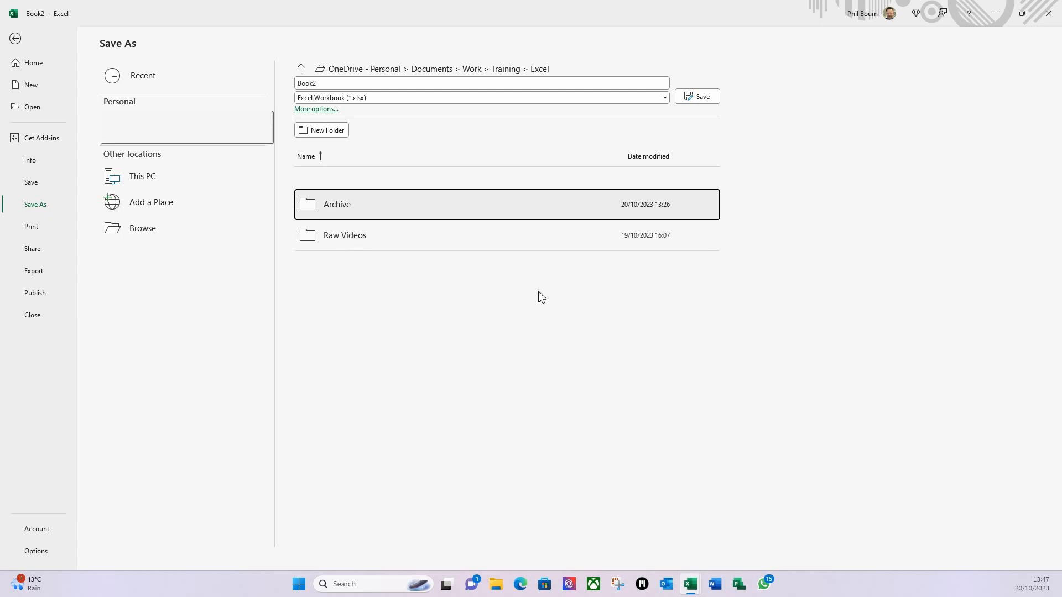
Name the file "2 week Team Rota" and save it as an Excel Workbook (*.xlsx)
left_click(351, 84)
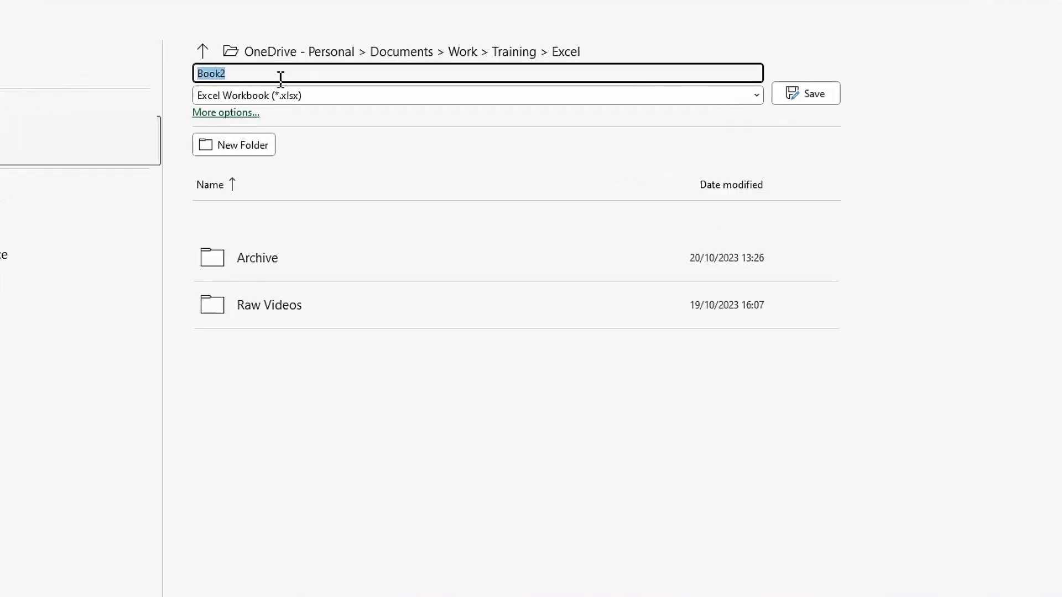
type("2 week")
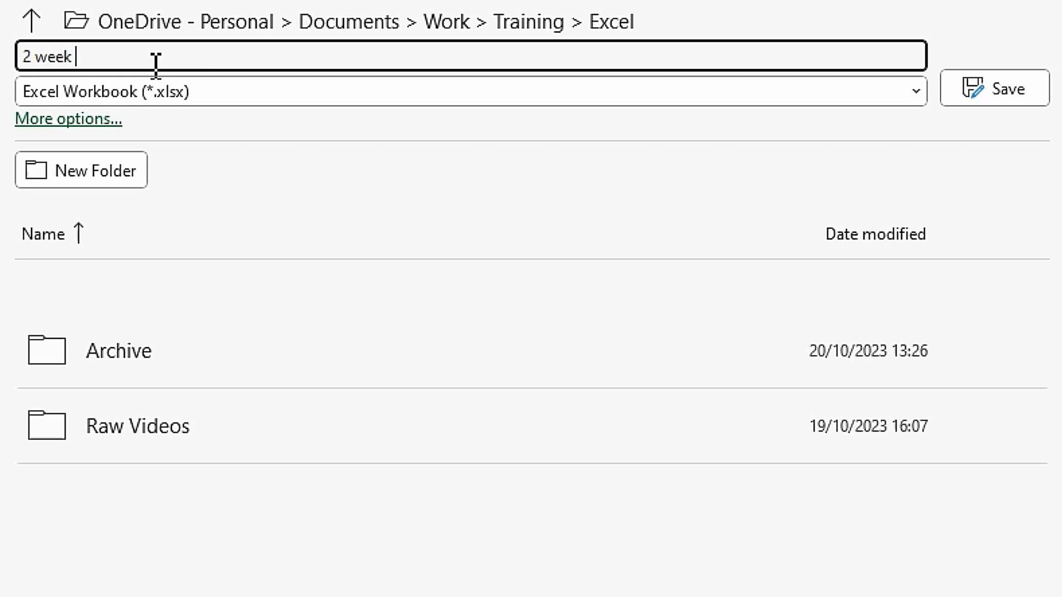
type(" Team Rota")
left_click(990, 95)
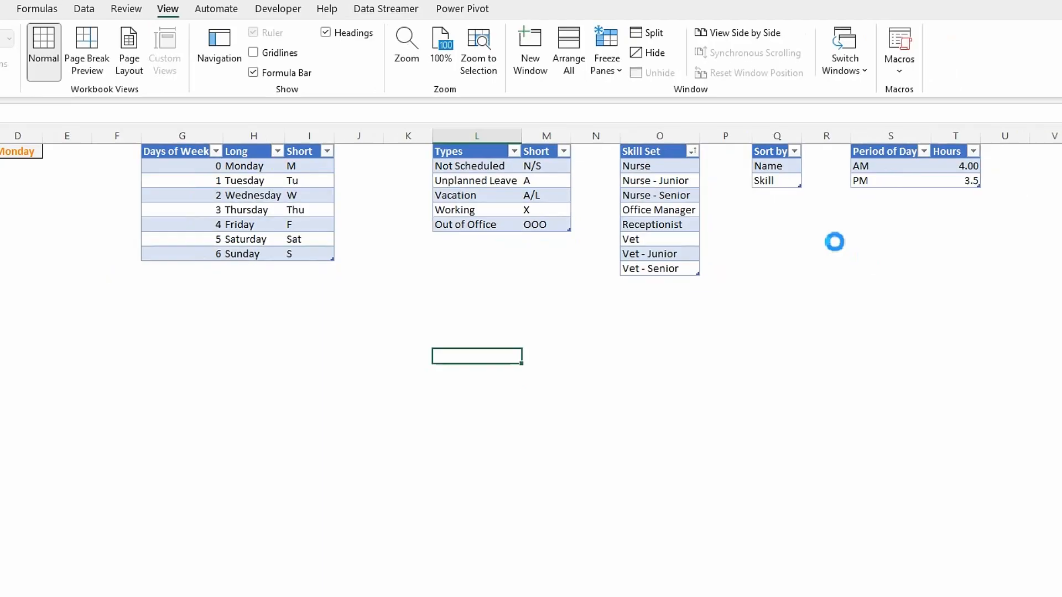